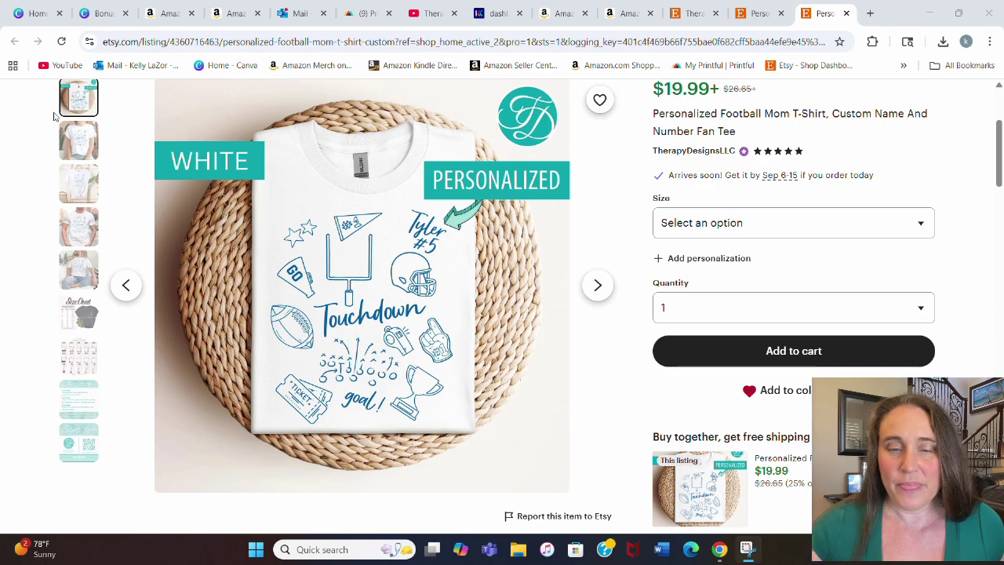
Create a new blank 4500 × 5400 px custom-size design from the Canva Home page
{"action": "left_click", "coordinate": [33, 13]}
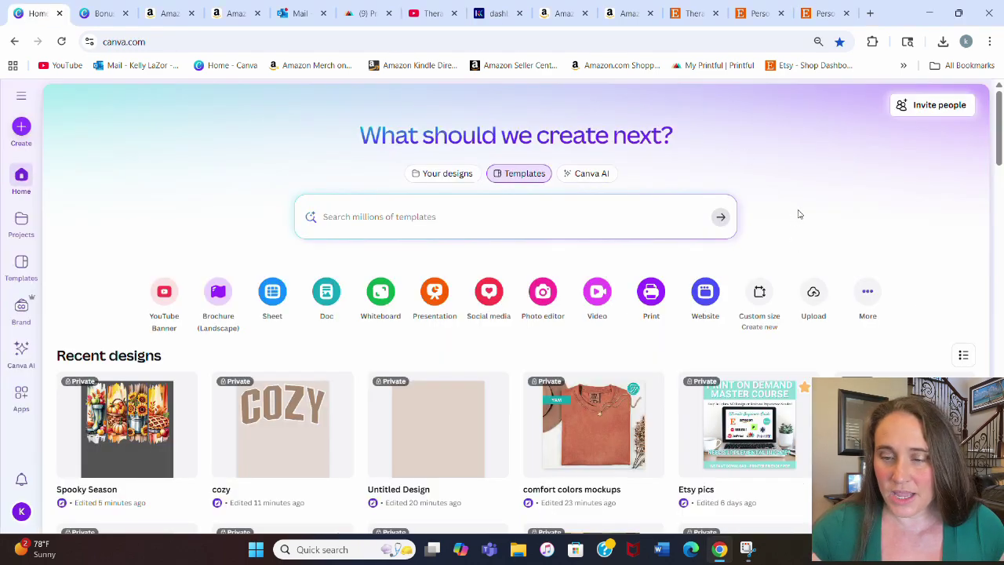
{"action": "left_click", "coordinate": [759, 293]}
{"action": "left_click", "coordinate": [327, 245]}
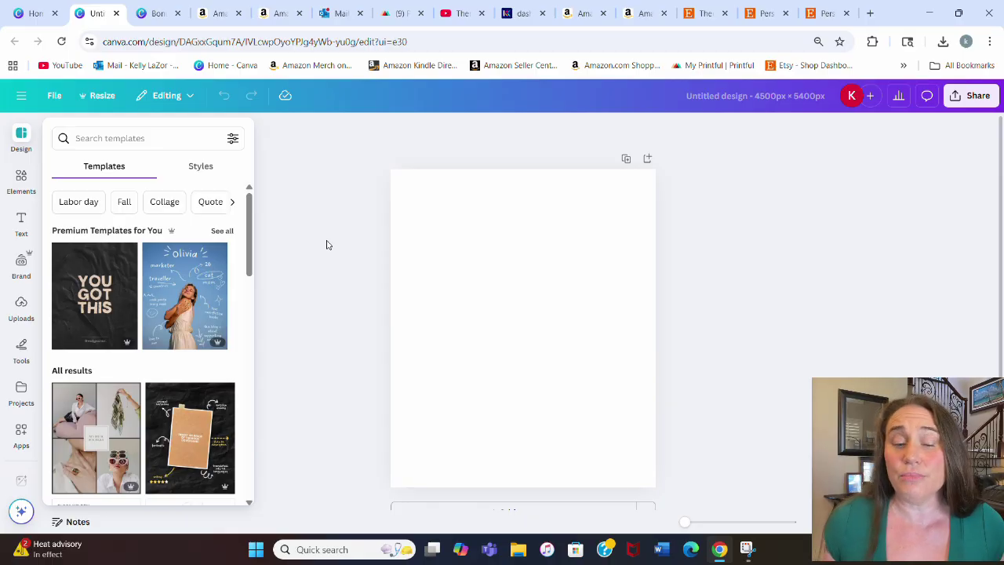
Search Elements for 'football' and add the X's-and-O's play-diagram graphic from the Graphics results
{"action": "left_click", "coordinate": [581, 285]}
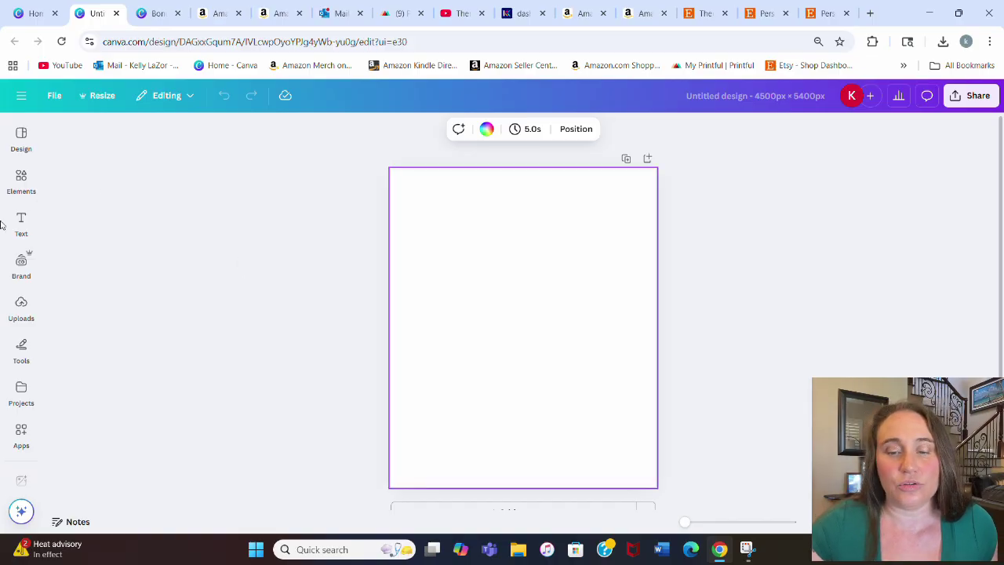
{"action": "left_click", "coordinate": [21, 180]}
{"action": "left_click", "coordinate": [124, 133]}
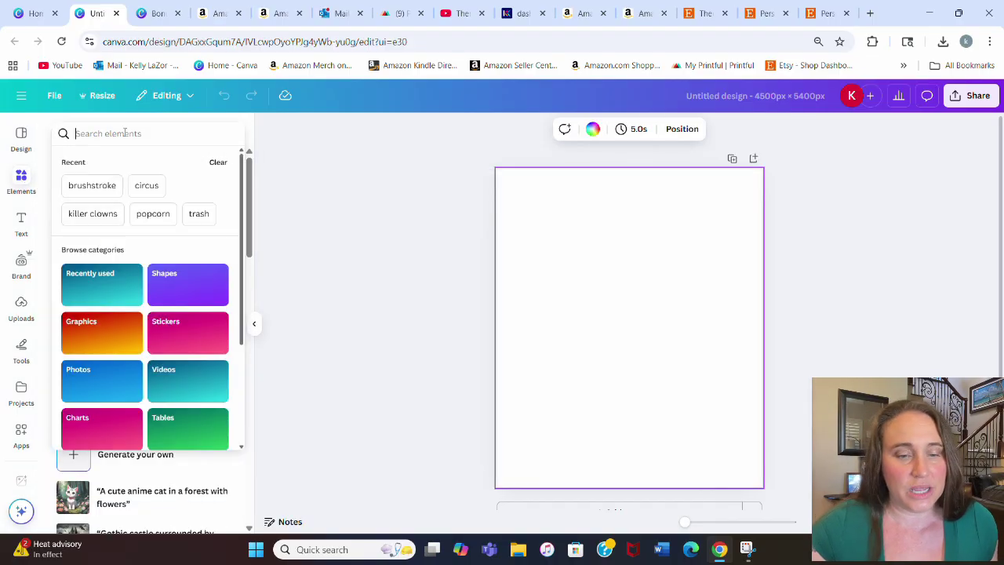
{"action": "type", "text": "f"}
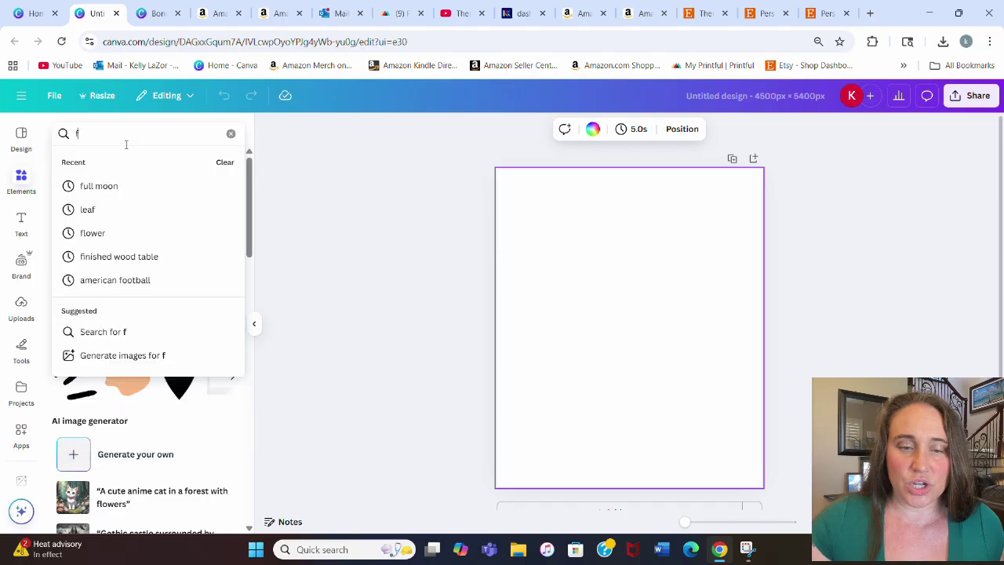
{"action": "type", "text": "ootball"}
{"action": "key", "text": "Return"}
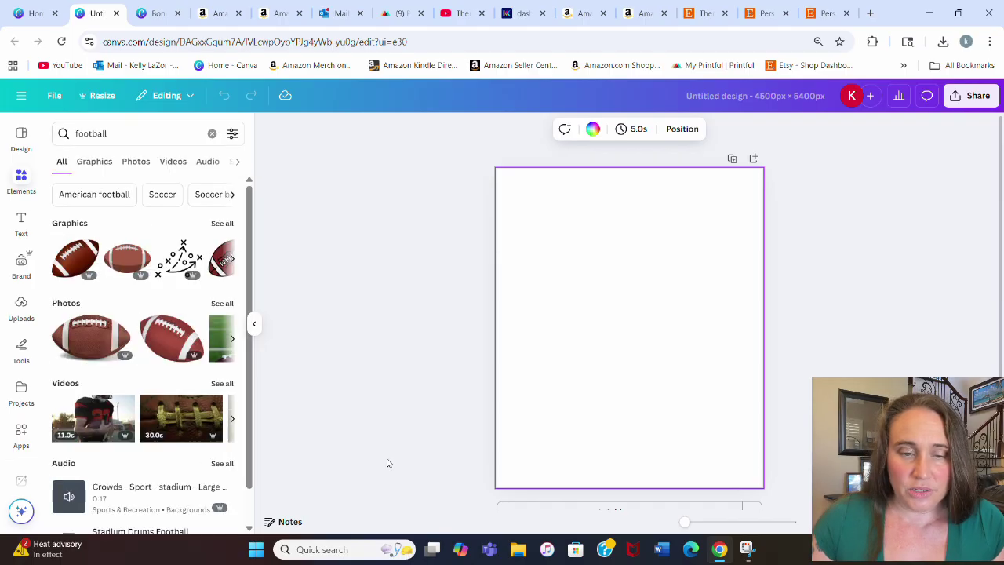
{"action": "left_click", "coordinate": [223, 226]}
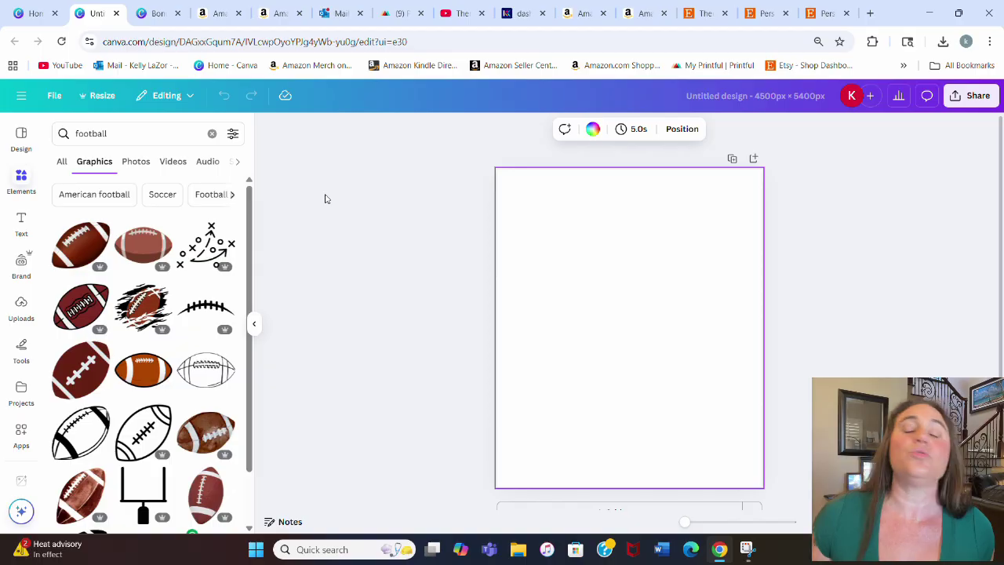
{"action": "left_click", "coordinate": [195, 258]}
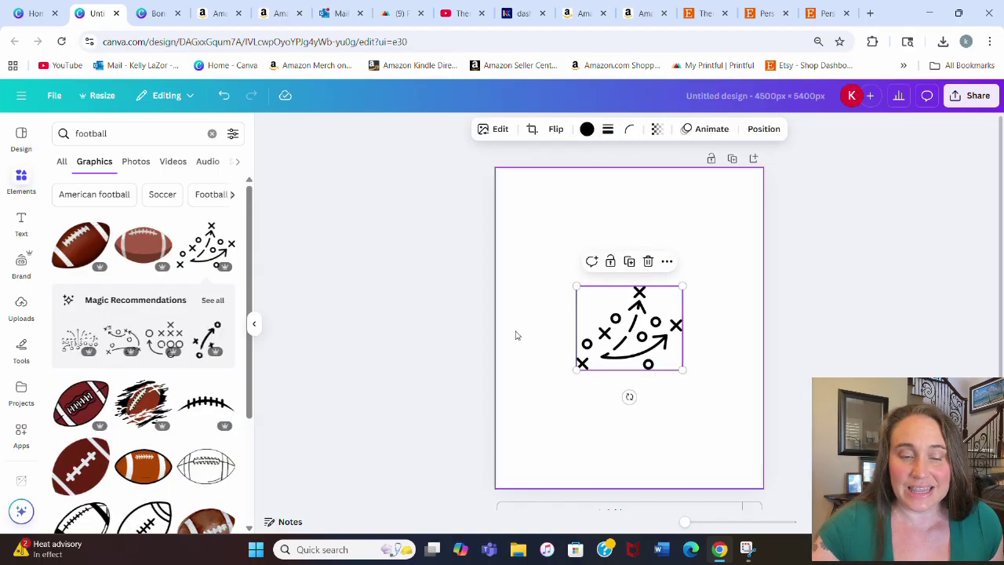
Replace the first play diagram with a busier play diagram from the similar-graphics recommendations
{"action": "left_click", "coordinate": [207, 303]}
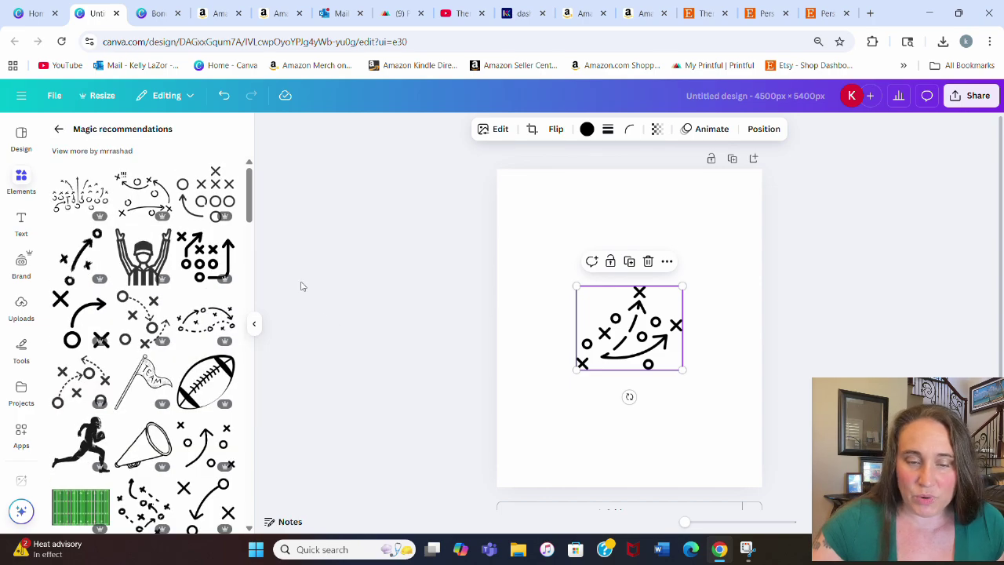
{"action": "left_click", "coordinate": [98, 181]}
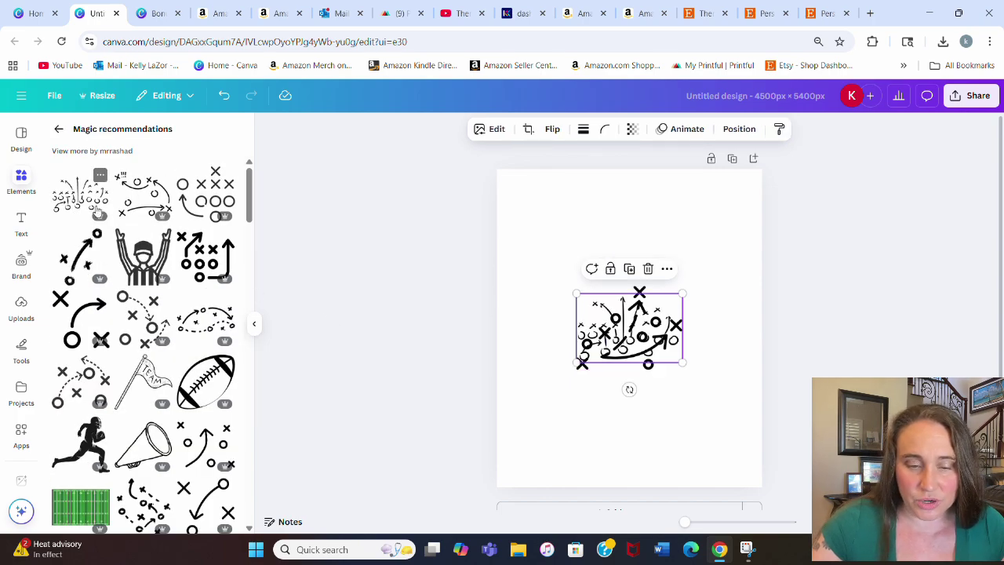
{"action": "left_click_drag", "start_coordinate": [577, 308], "coordinate": [556, 220]}
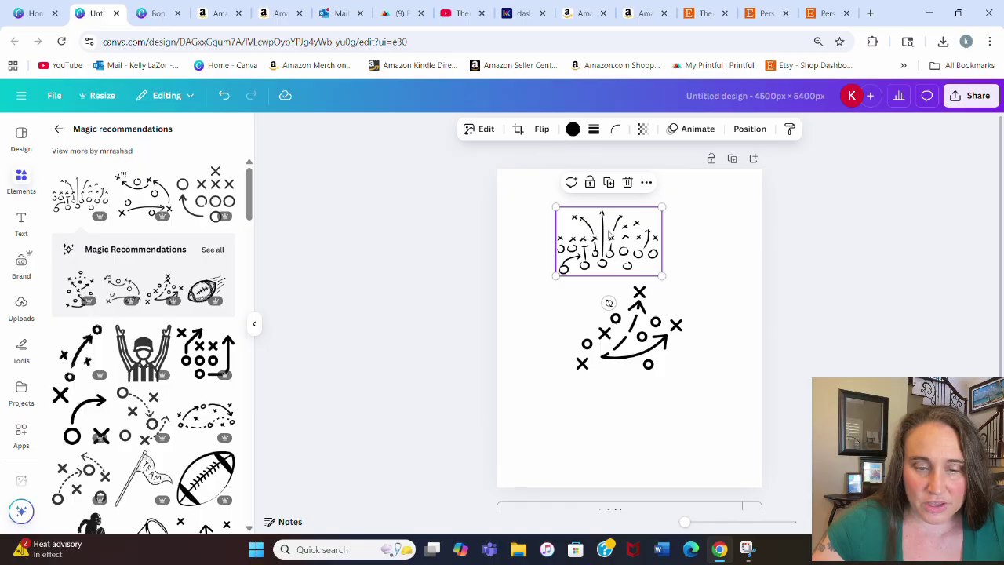
{"action": "left_click_drag", "start_coordinate": [643, 338], "coordinate": [263, 310]}
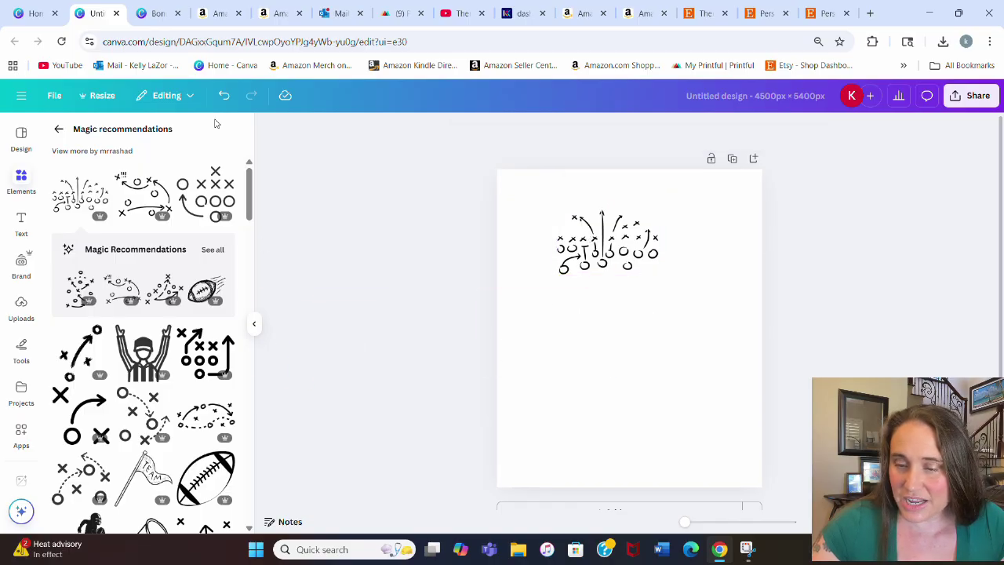
Add a bold outlined football and a megaphone at the lower right of the page
{"action": "scroll", "coordinate": [175, 228], "scroll_direction": "down", "scroll_amount": 3}
{"action": "left_click", "coordinate": [206, 345]}
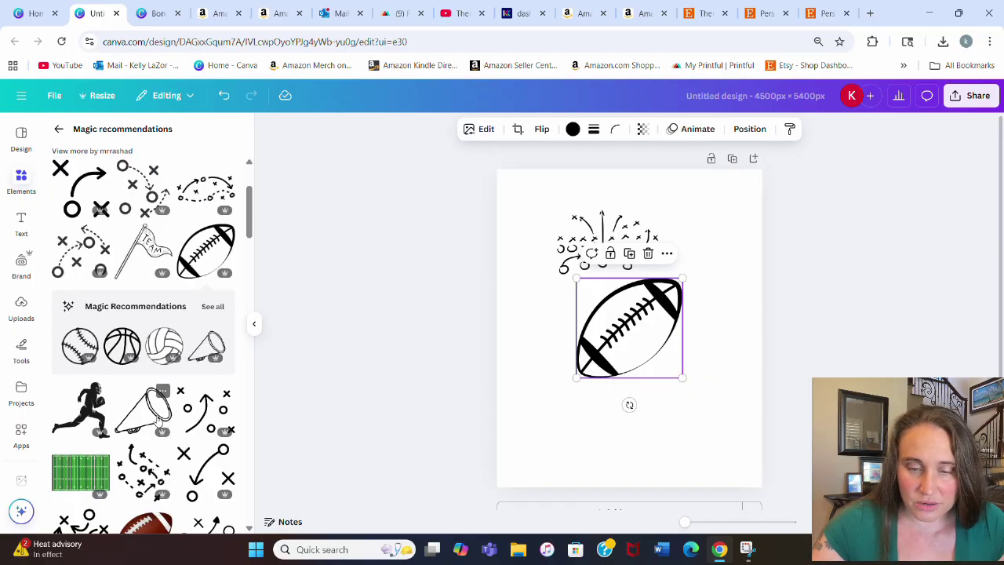
{"action": "left_click_drag", "start_coordinate": [160, 421], "coordinate": [691, 404]}
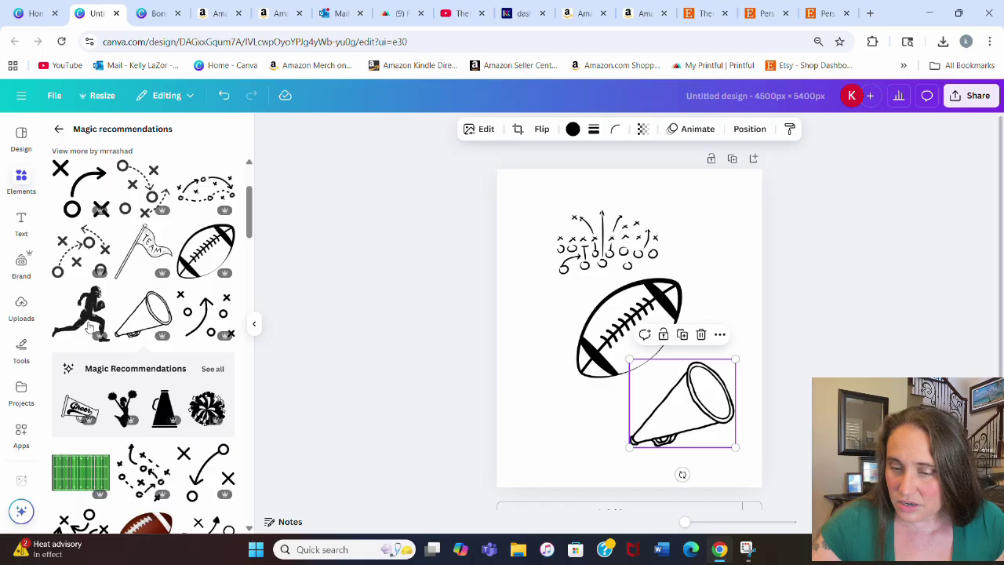
{"action": "scroll", "coordinate": [157, 357], "scroll_direction": "down", "scroll_amount": 2}
{"action": "scroll", "coordinate": [188, 336], "scroll_direction": "down", "scroll_amount": 1}
{"action": "scroll", "coordinate": [188, 336], "scroll_direction": "down", "scroll_amount": 2}
{"action": "scroll", "coordinate": [190, 419], "scroll_direction": "down", "scroll_amount": 3}
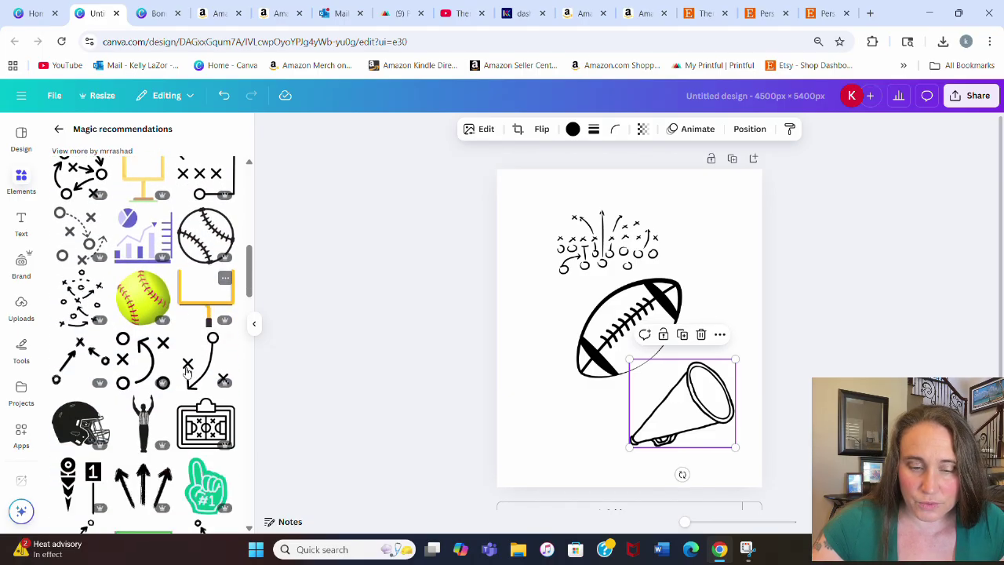
{"action": "scroll", "coordinate": [117, 318], "scroll_direction": "down", "scroll_amount": 8}
{"action": "scroll", "coordinate": [138, 310], "scroll_direction": "down", "scroll_amount": 10}
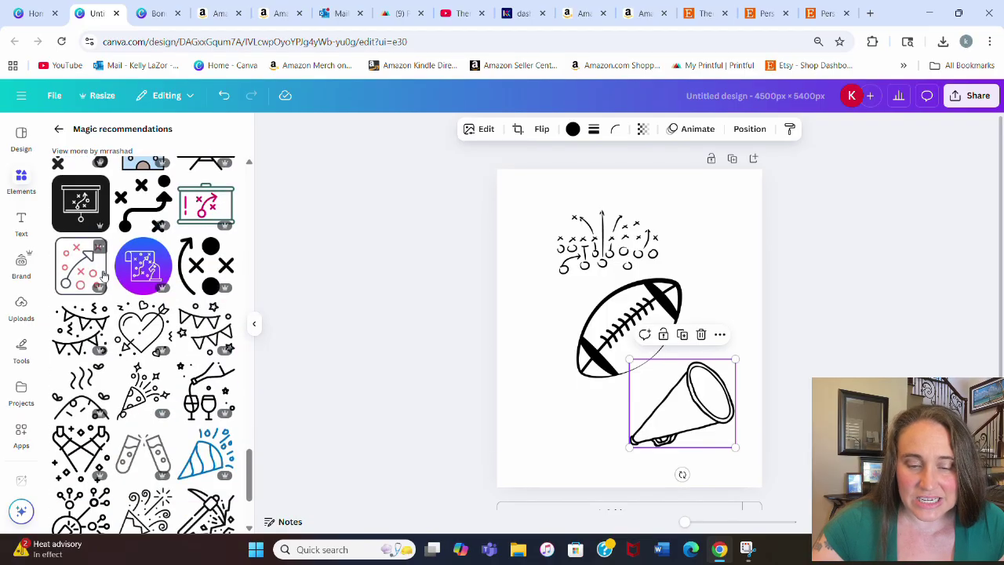
{"action": "scroll", "coordinate": [141, 314], "scroll_direction": "down", "scroll_amount": 2}
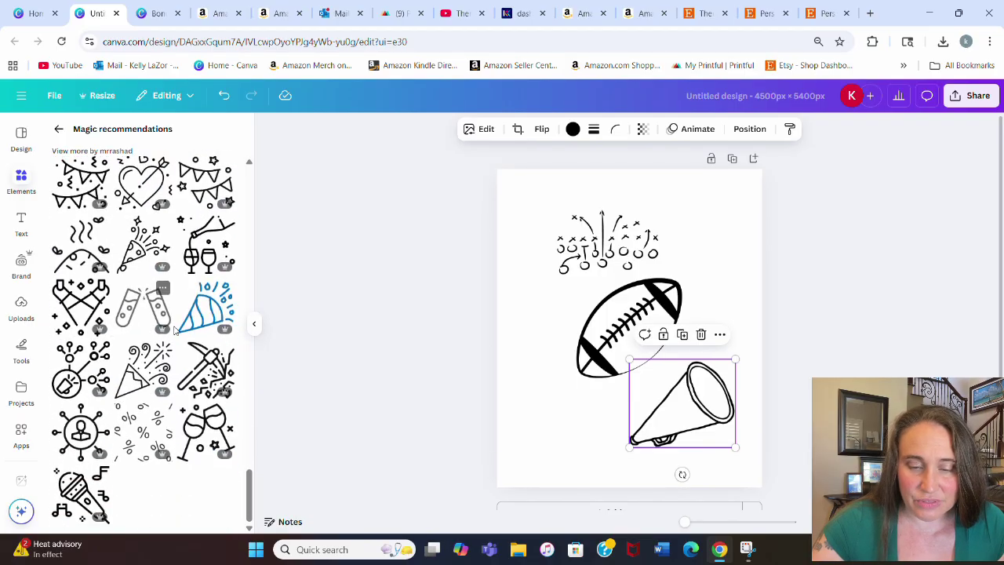
{"action": "left_click", "coordinate": [59, 129]}
{"action": "scroll", "coordinate": [201, 290], "scroll_direction": "down", "scroll_amount": 2}
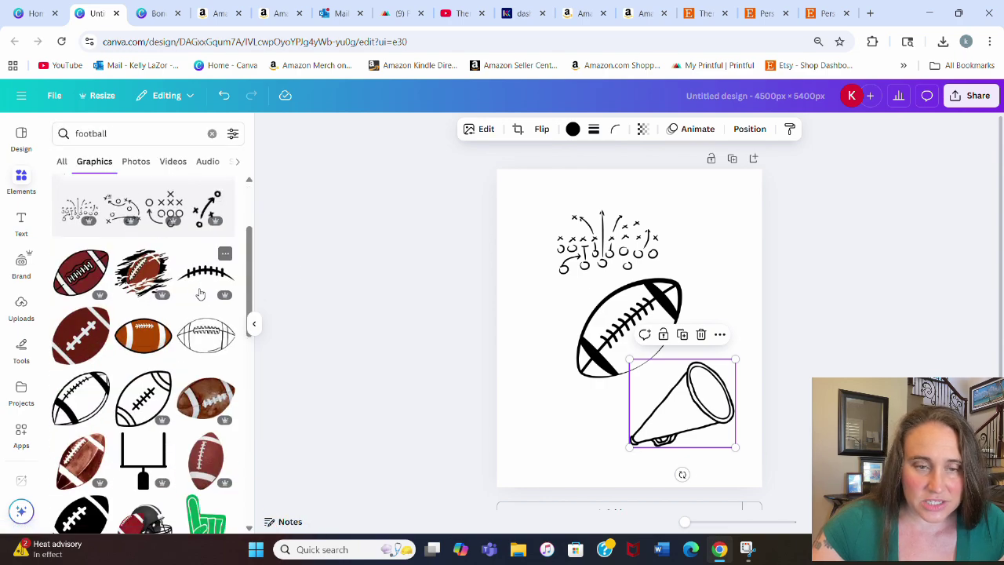
Replace the bold black football with a thin outline football
{"action": "scroll", "coordinate": [201, 328], "scroll_direction": "down", "scroll_amount": 1}
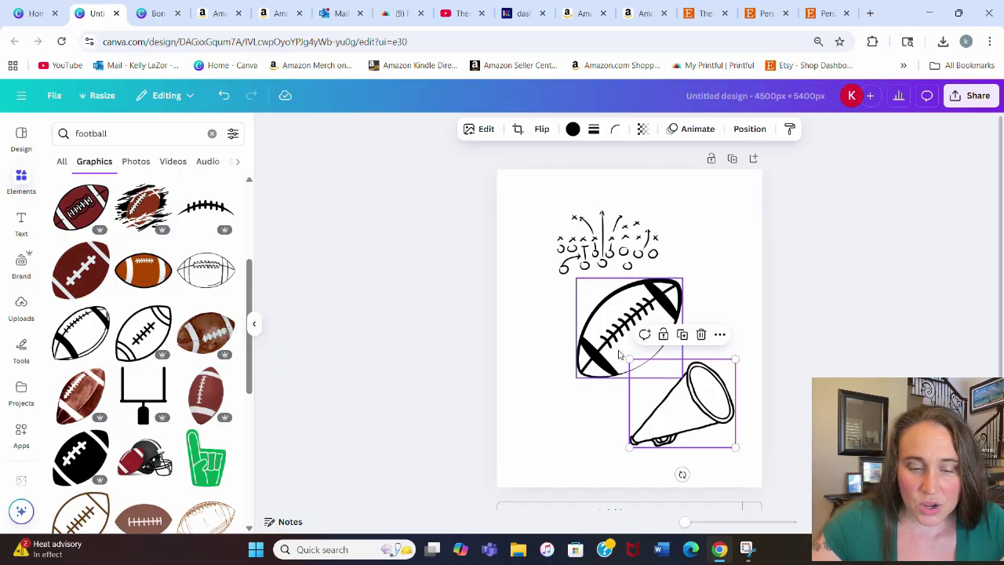
{"action": "left_click_drag", "start_coordinate": [620, 354], "coordinate": [144, 322]}
{"action": "left_click", "coordinate": [199, 285]}
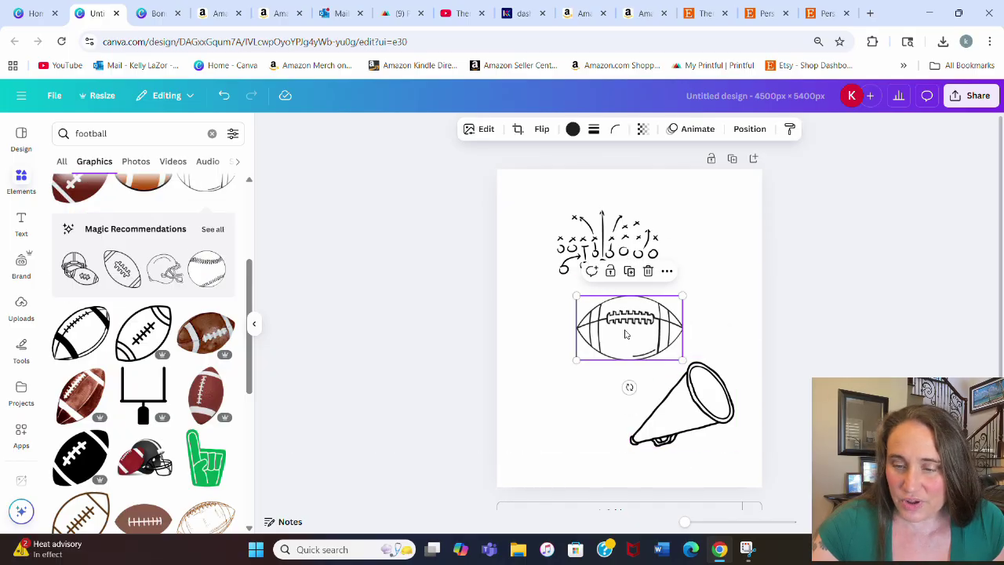
Add an outline football helmet at top right and shift the play diagram left beside it
{"action": "left_click", "coordinate": [212, 229]}
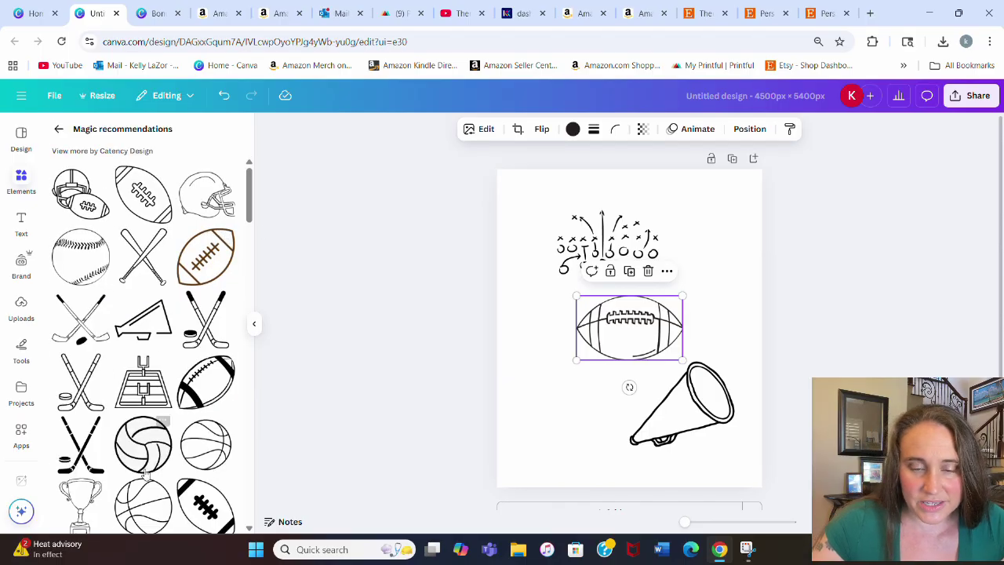
{"action": "left_click", "coordinate": [197, 202]}
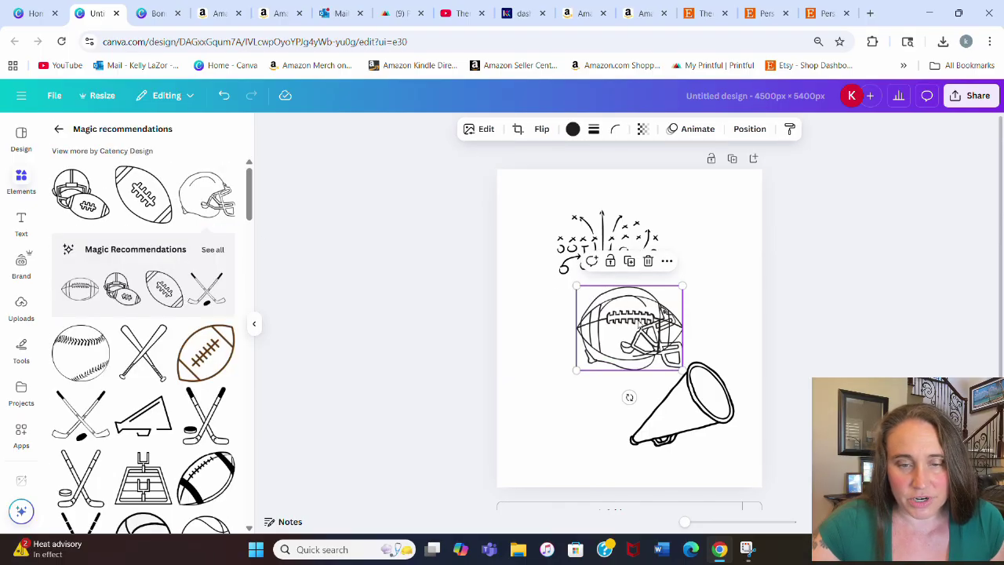
{"action": "left_click_drag", "start_coordinate": [639, 329], "coordinate": [714, 242]}
{"action": "left_click_drag", "start_coordinate": [647, 252], "coordinate": [609, 253]}
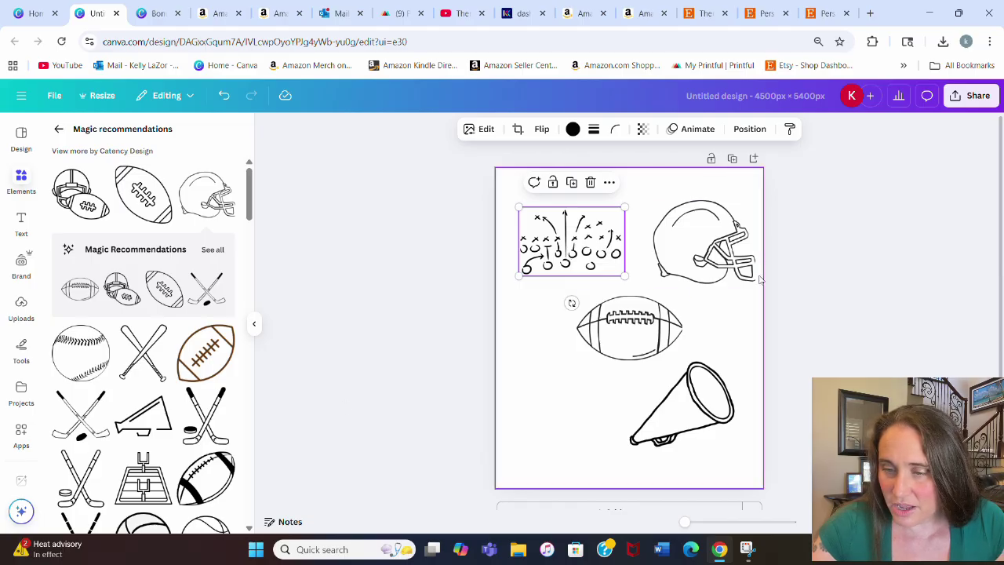
Add an outline trophy at the lower left and nudge the football up and right
{"action": "scroll", "coordinate": [174, 291], "scroll_direction": "down", "scroll_amount": 3}
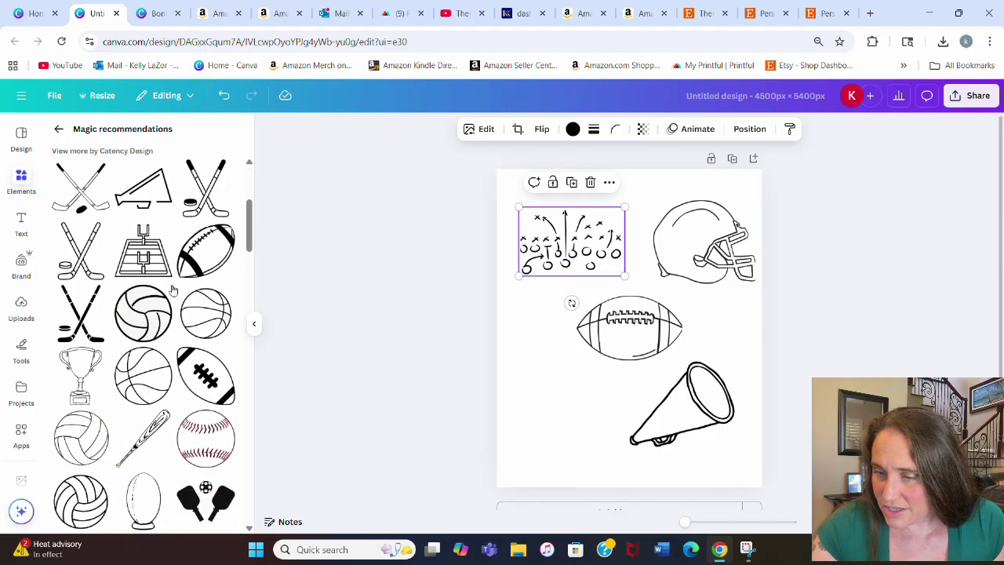
{"action": "scroll", "coordinate": [161, 328], "scroll_direction": "down", "scroll_amount": 2}
{"action": "scroll", "coordinate": [163, 439], "scroll_direction": "up", "scroll_amount": 2}
{"action": "left_click", "coordinate": [81, 369]}
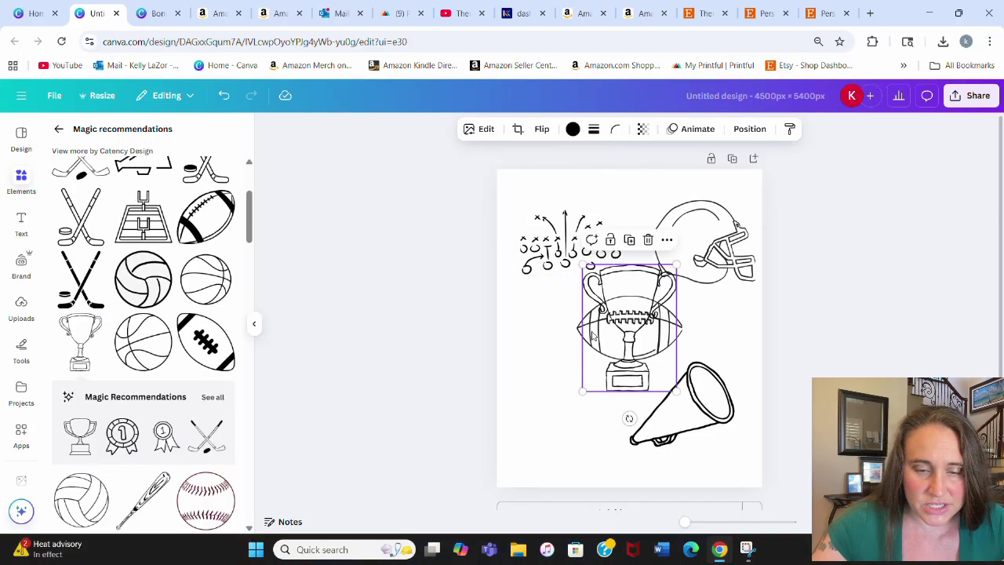
{"action": "left_click_drag", "start_coordinate": [608, 356], "coordinate": [551, 444]}
{"action": "left_click", "coordinate": [630, 326]}
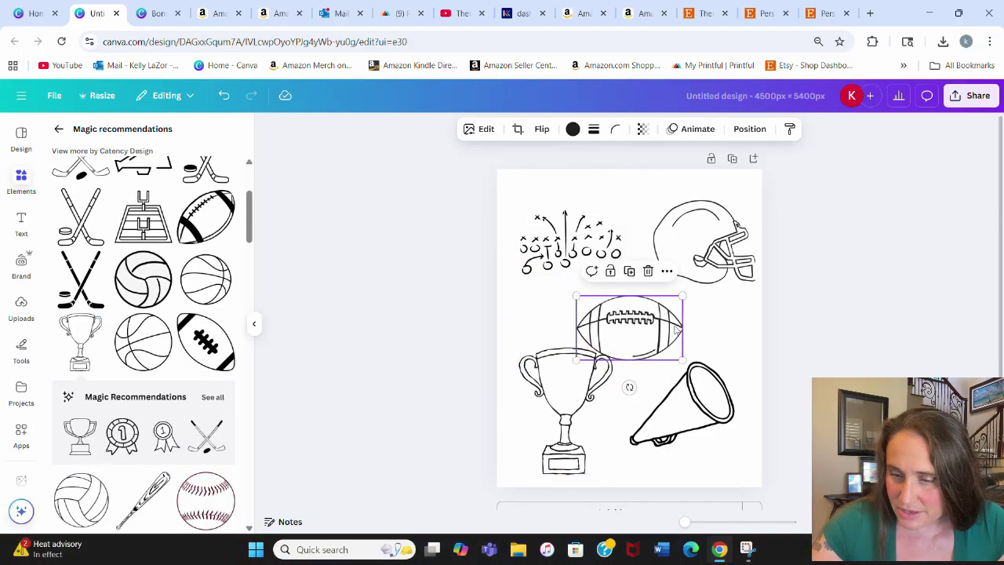
{"action": "left_click_drag", "start_coordinate": [630, 326], "coordinate": [643, 306]}
Swap the lower-left trophy for a second, larger outline trophy
{"action": "scroll", "coordinate": [181, 321], "scroll_direction": "down", "scroll_amount": 2}
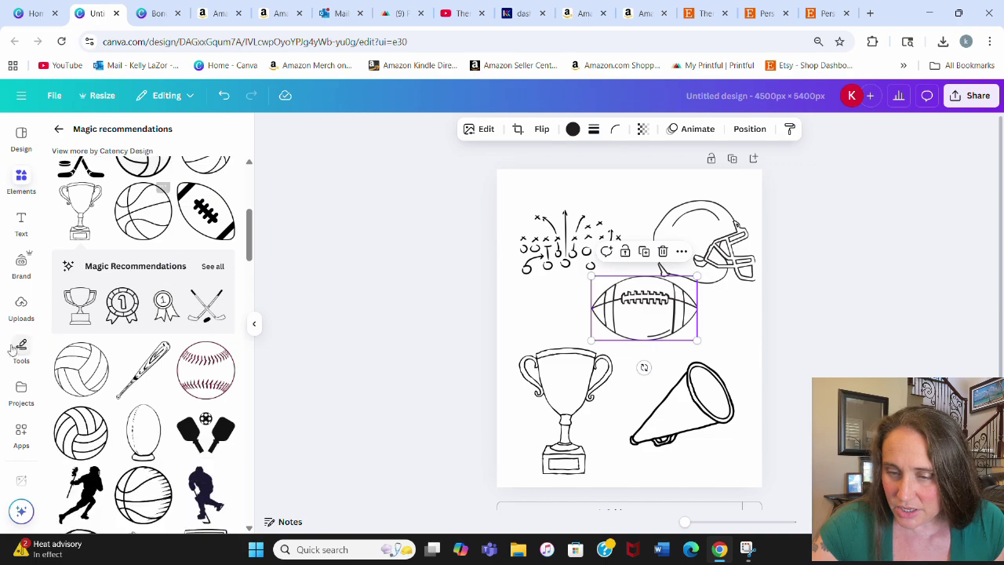
{"action": "left_click", "coordinate": [78, 306]}
{"action": "left_click_drag", "start_coordinate": [596, 346], "coordinate": [569, 388]}
{"action": "left_click", "coordinate": [554, 445]}
{"action": "key", "text": "Delete"}
{"action": "left_click", "coordinate": [569, 314]}
{"action": "scroll", "coordinate": [93, 336], "scroll_direction": "down", "scroll_amount": 1}
{"action": "scroll", "coordinate": [93, 335], "scroll_direction": "down", "scroll_amount": 3}
{"action": "scroll", "coordinate": [162, 398], "scroll_direction": "down", "scroll_amount": 5}
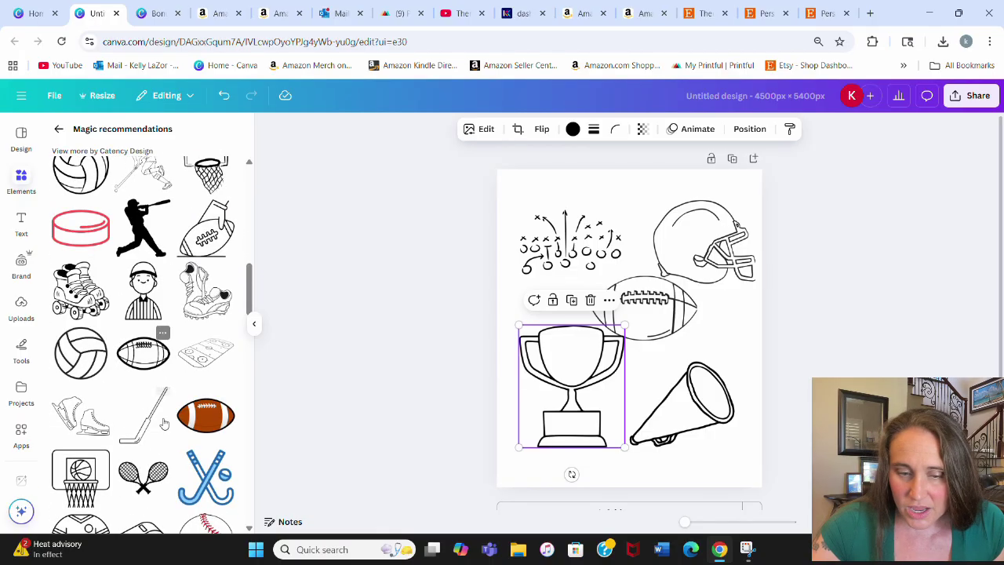
{"action": "scroll", "coordinate": [149, 359], "scroll_direction": "down", "scroll_amount": 10}
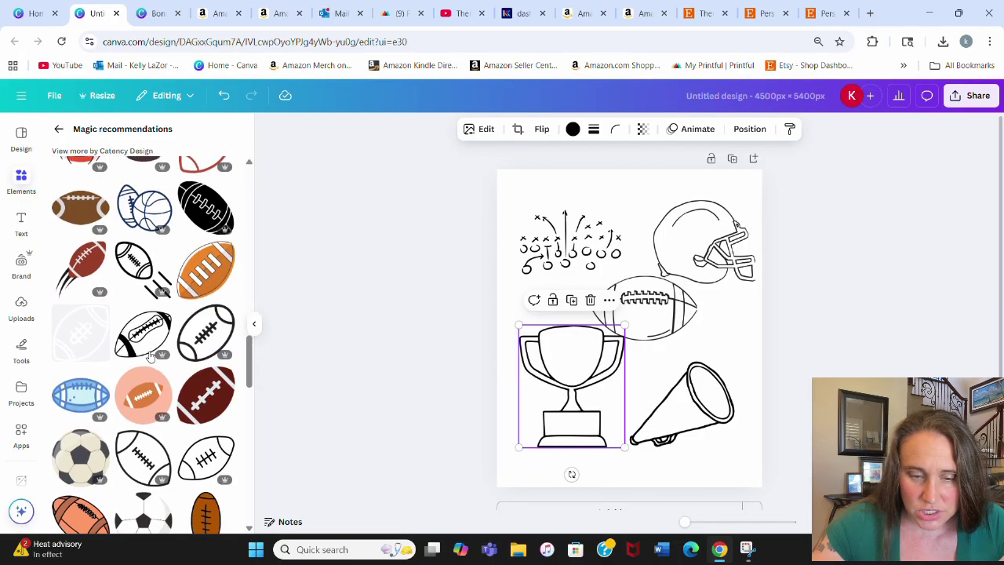
Place a new helmet outline at the top right and delete the old helmet
{"action": "left_click", "coordinate": [61, 129]}
{"action": "scroll", "coordinate": [100, 353], "scroll_direction": "down", "scroll_amount": 5}
{"action": "scroll", "coordinate": [164, 227], "scroll_direction": "down", "scroll_amount": 3}
{"action": "scroll", "coordinate": [162, 337], "scroll_direction": "down", "scroll_amount": 2}
{"action": "scroll", "coordinate": [106, 336], "scroll_direction": "down", "scroll_amount": 2}
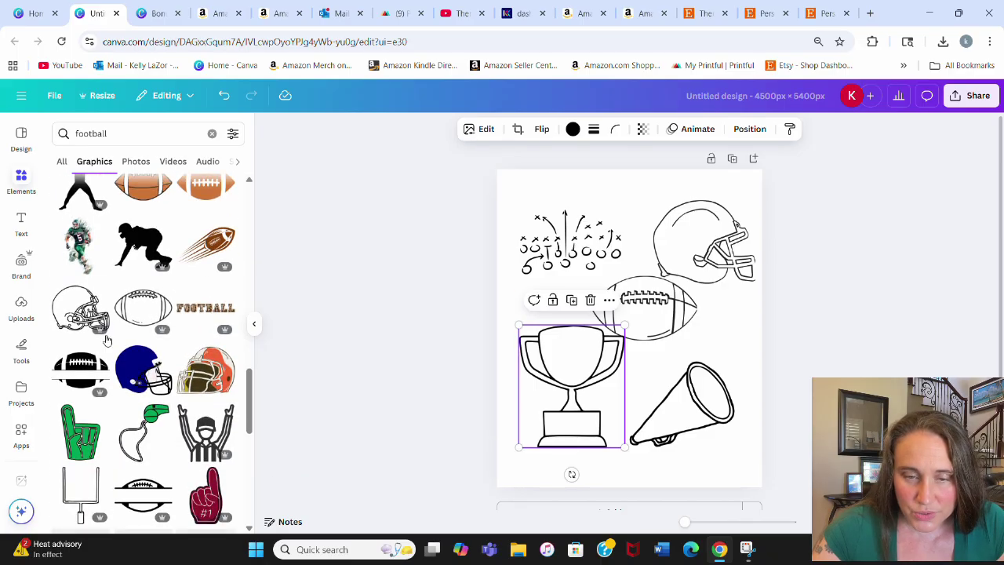
{"action": "left_click", "coordinate": [86, 314]}
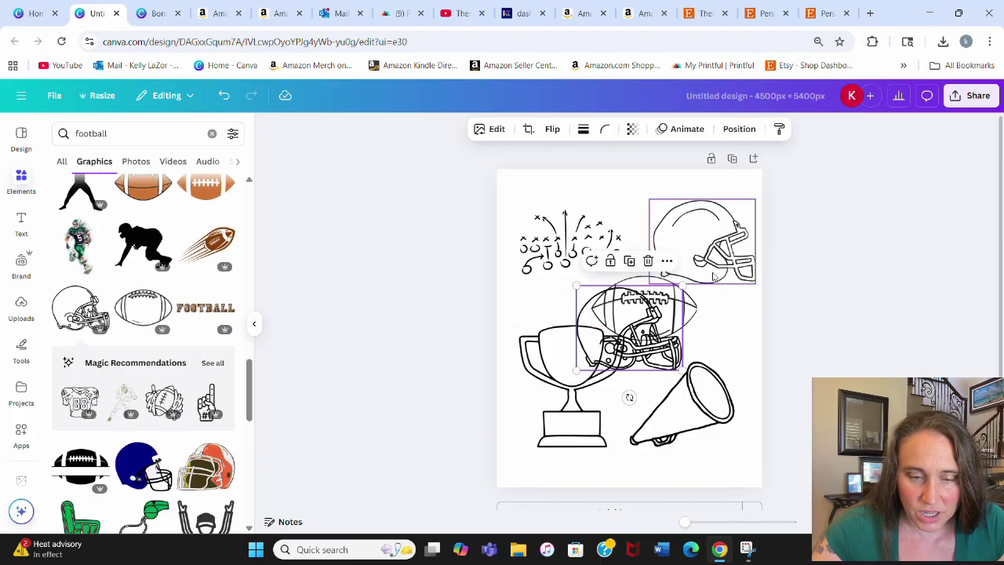
{"action": "left_click_drag", "start_coordinate": [643, 330], "coordinate": [736, 250]}
{"action": "key", "text": "Delete"}
Add a #1 foam finger over the megaphone and a goalpost at the upper left
{"action": "left_click", "coordinate": [213, 363]}
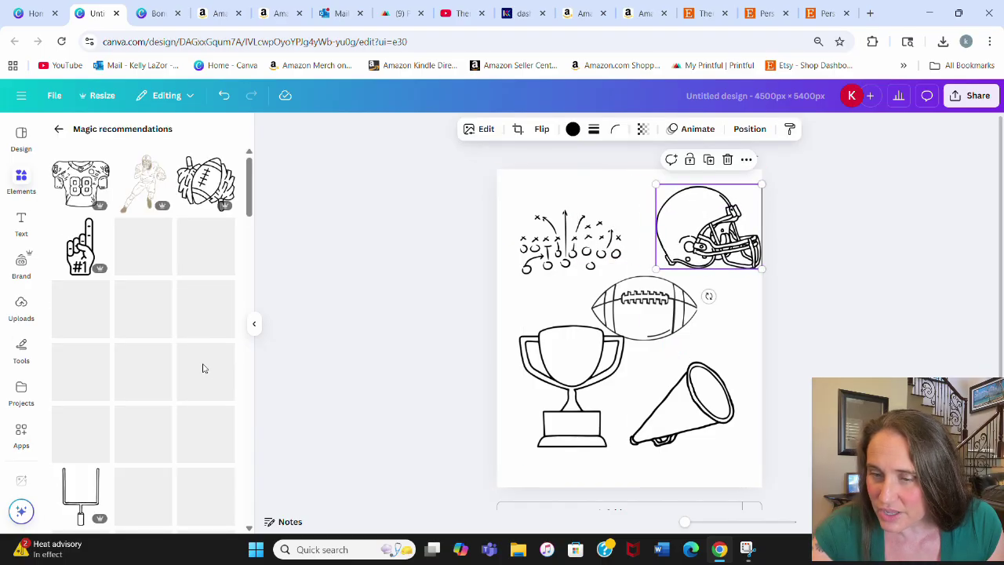
{"action": "left_click", "coordinate": [81, 255]}
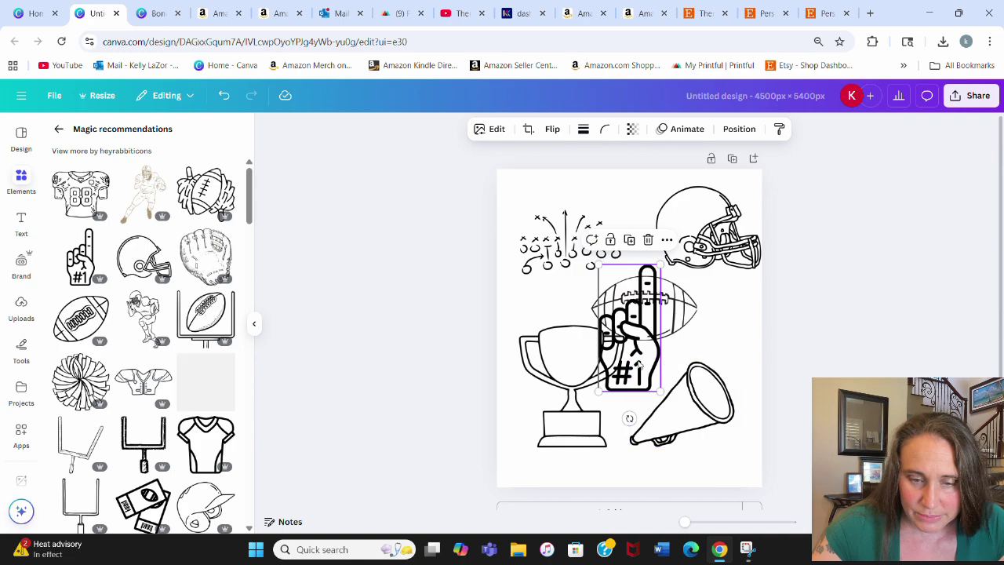
{"action": "left_click_drag", "start_coordinate": [628, 337], "coordinate": [720, 349]}
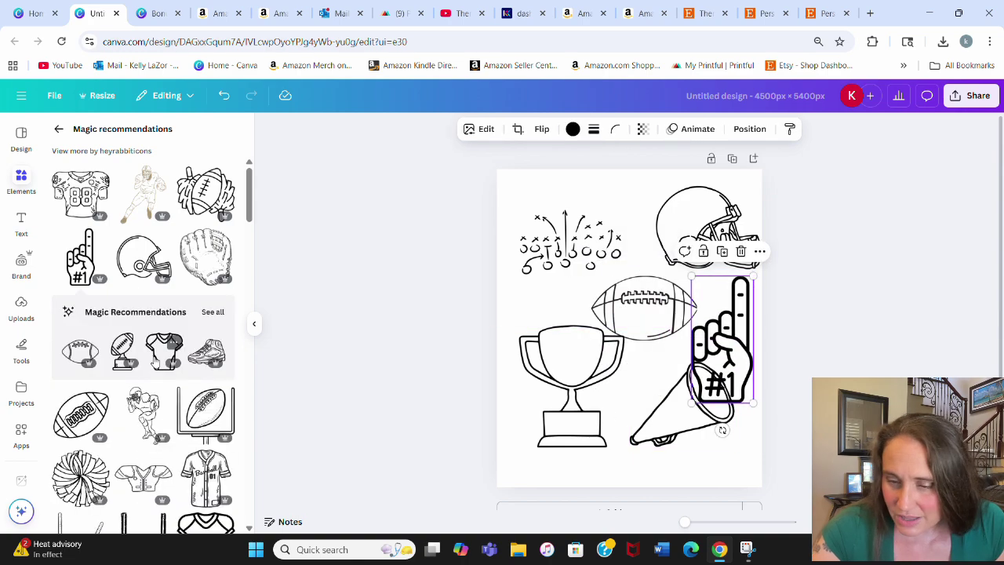
{"action": "scroll", "coordinate": [122, 294], "scroll_direction": "down", "scroll_amount": 5}
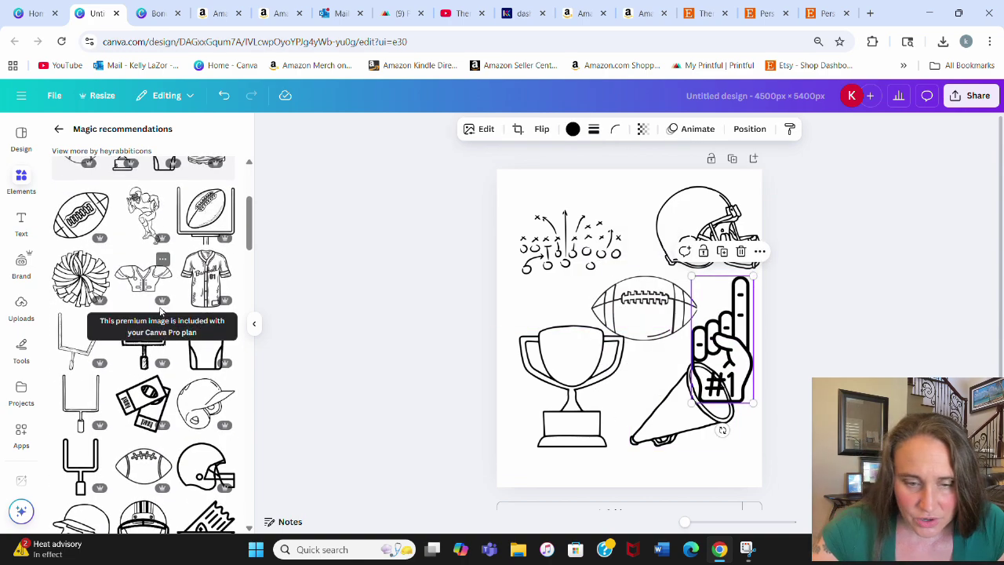
{"action": "left_click_drag", "start_coordinate": [100, 359], "coordinate": [625, 264]}
{"action": "scroll", "coordinate": [167, 275], "scroll_direction": "down", "scroll_amount": 5}
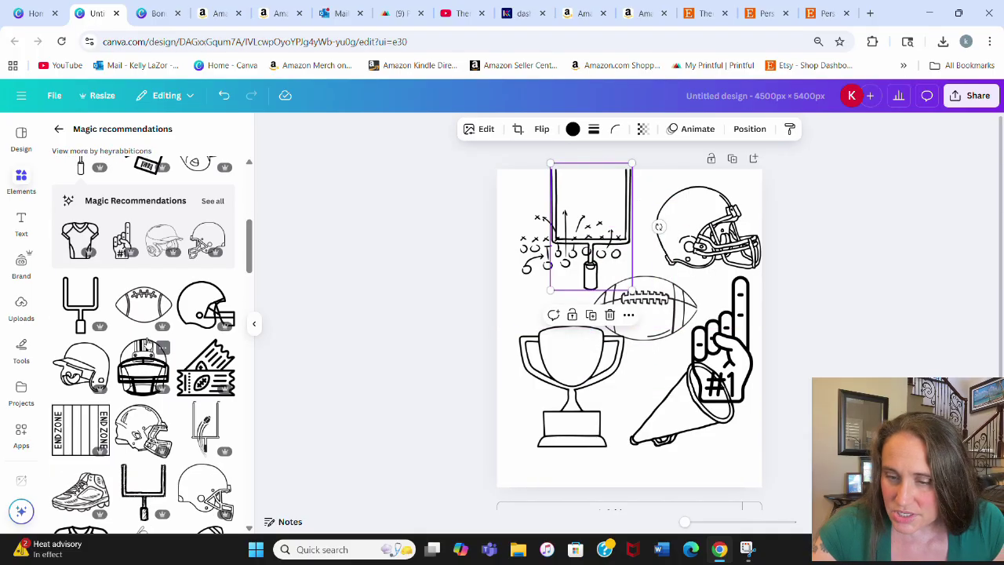
{"action": "scroll", "coordinate": [135, 259], "scroll_direction": "down", "scroll_amount": 3}
{"action": "scroll", "coordinate": [125, 348], "scroll_direction": "down", "scroll_amount": 3}
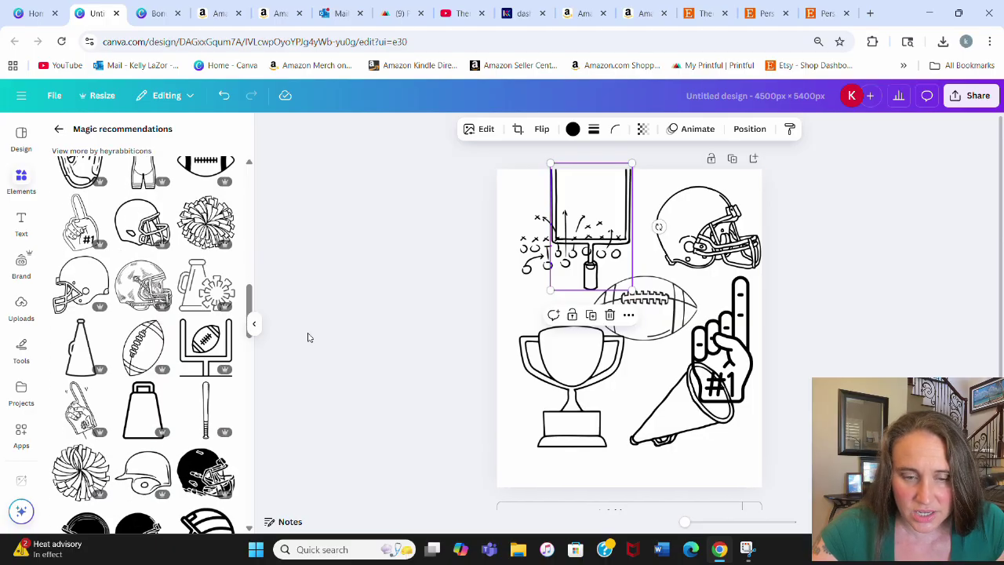
{"action": "scroll", "coordinate": [188, 302], "scroll_direction": "down", "scroll_amount": 3}
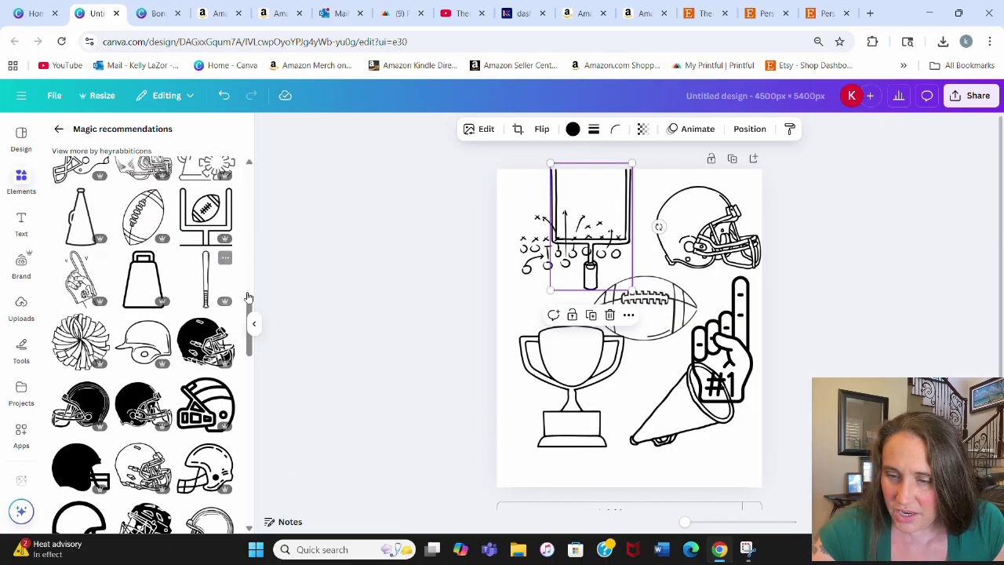
{"action": "scroll", "coordinate": [119, 287], "scroll_direction": "down", "scroll_amount": 7}
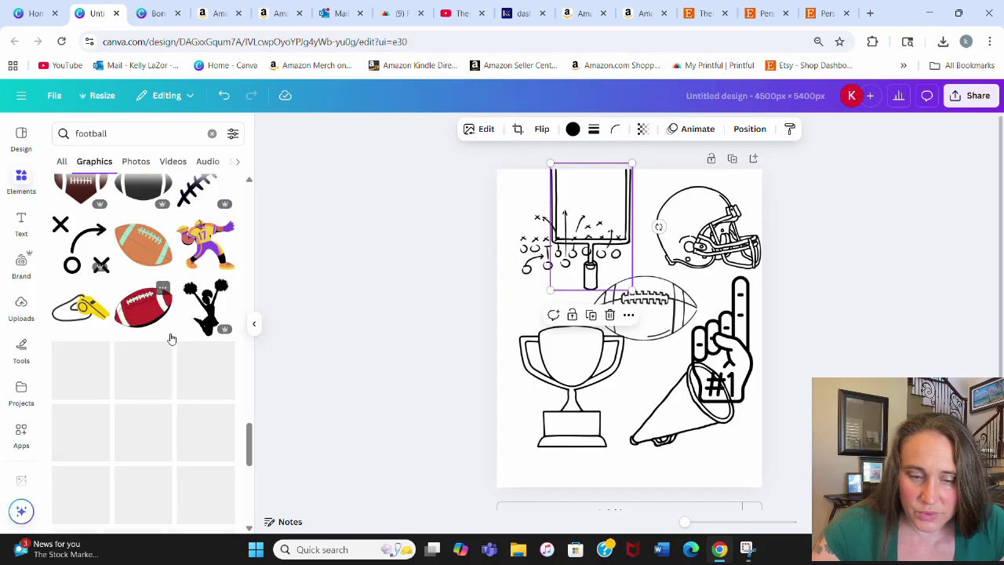
{"action": "scroll", "coordinate": [171, 339], "scroll_direction": "down", "scroll_amount": 5}
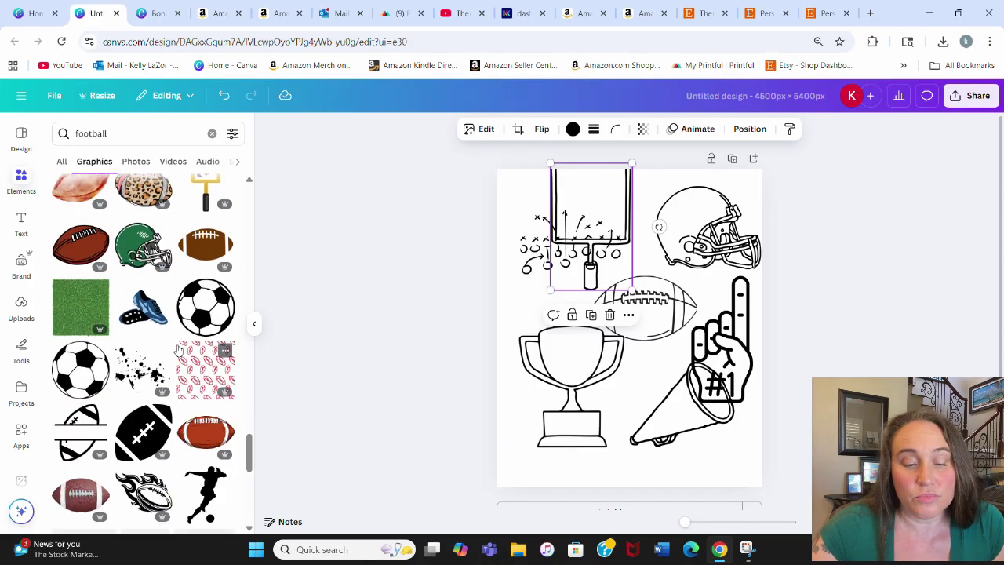
{"action": "scroll", "coordinate": [173, 351], "scroll_direction": "down", "scroll_amount": 8}
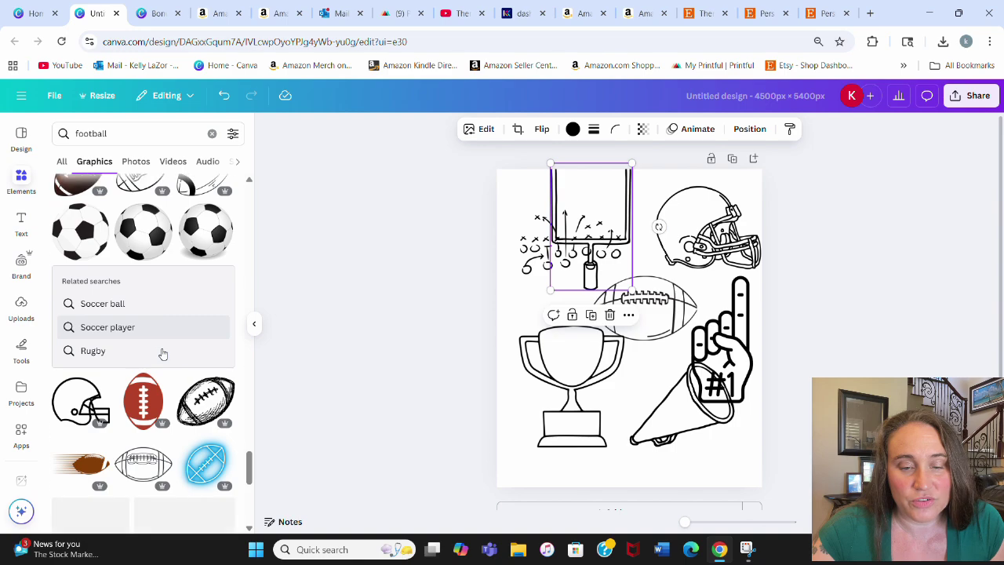
{"action": "scroll", "coordinate": [164, 361], "scroll_direction": "down", "scroll_amount": 5}
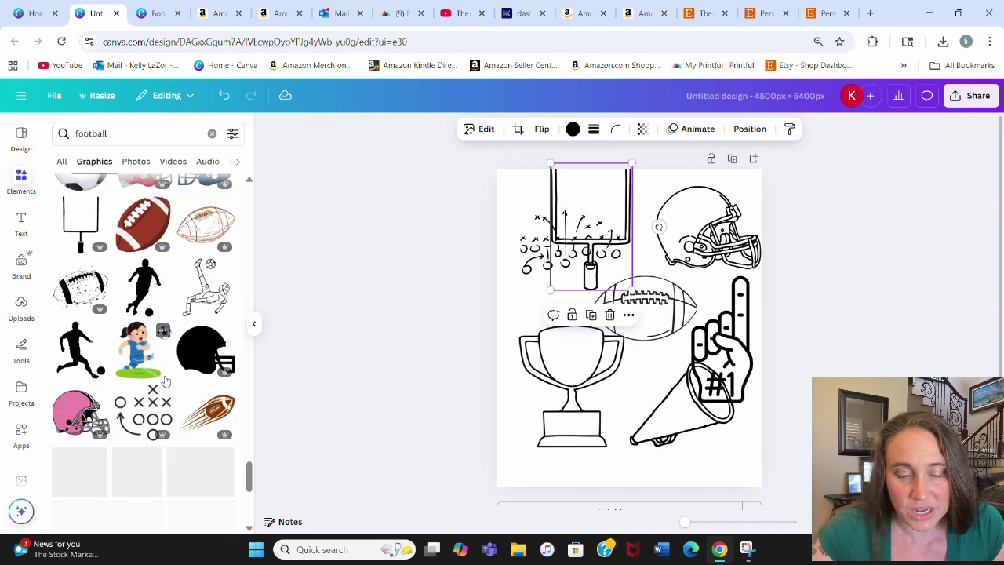
{"action": "scroll", "coordinate": [164, 380], "scroll_direction": "down", "scroll_amount": 2}
{"action": "scroll", "coordinate": [165, 359], "scroll_direction": "down", "scroll_amount": 5}
{"action": "scroll", "coordinate": [166, 427], "scroll_direction": "down", "scroll_amount": 8}
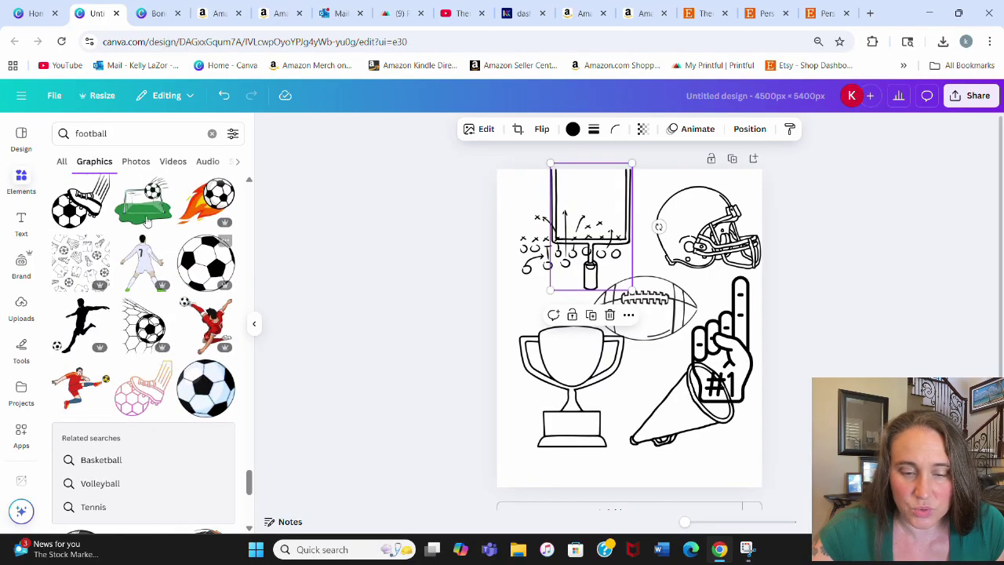
{"action": "left_click", "coordinate": [155, 136]}
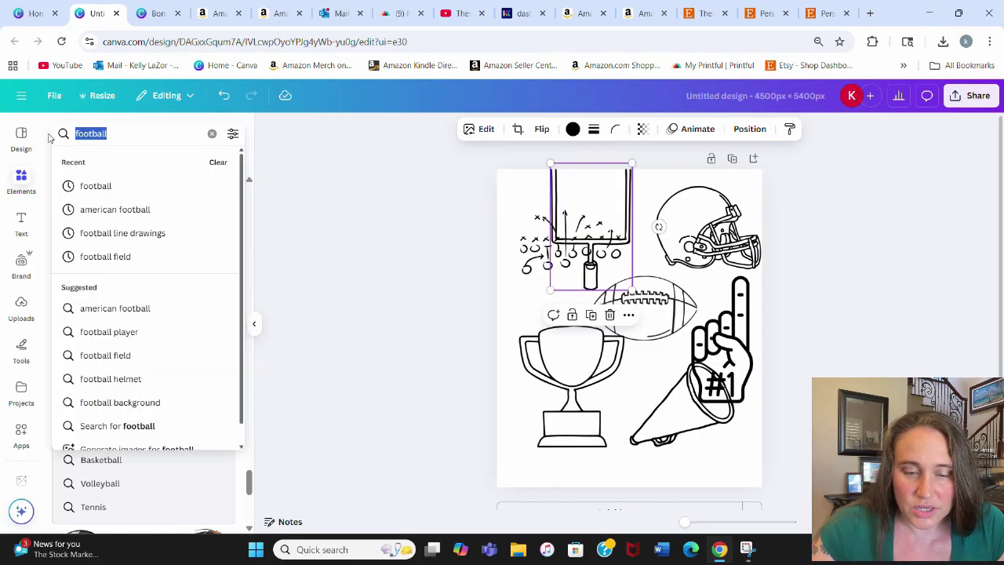
{"action": "type", "text": "w"}
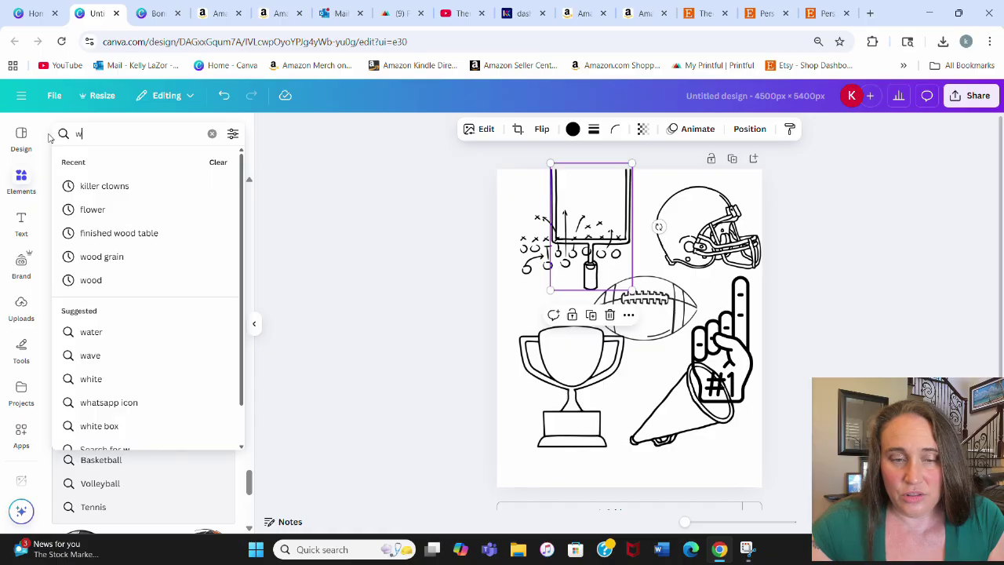
{"action": "type", "text": "istle"}
{"action": "key", "text": "Return"}
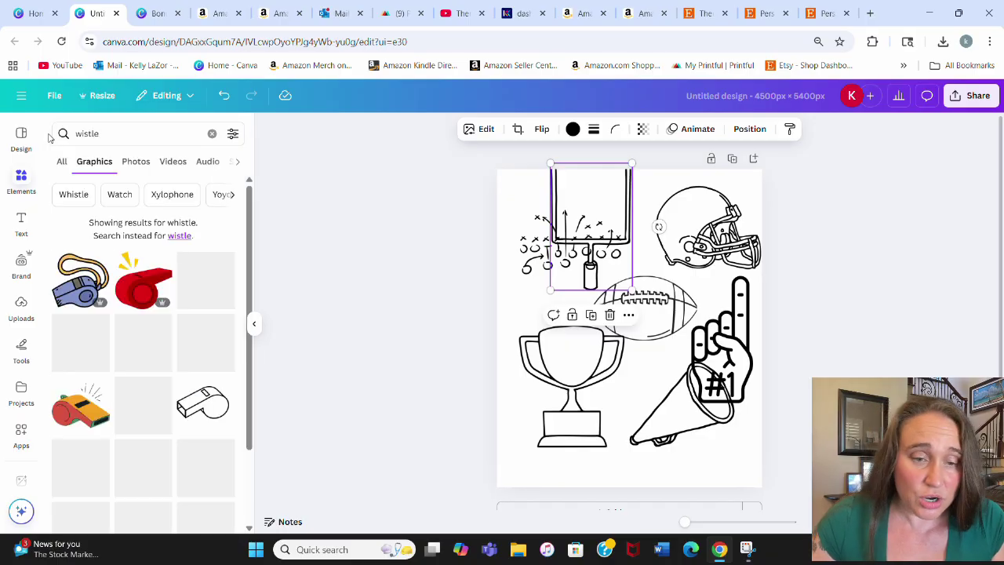
{"action": "scroll", "coordinate": [142, 349], "scroll_direction": "down", "scroll_amount": 1}
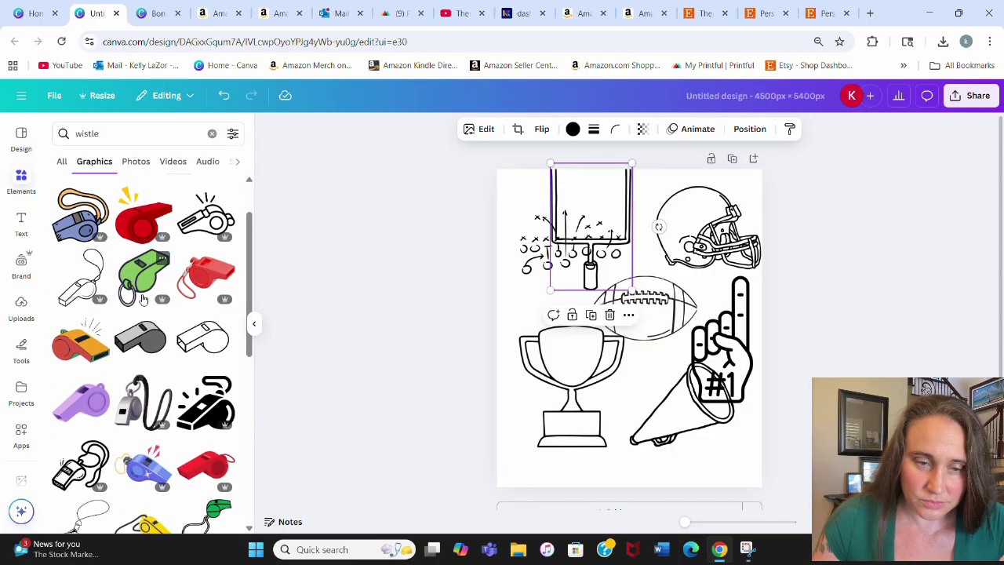
{"action": "left_click", "coordinate": [84, 304]}
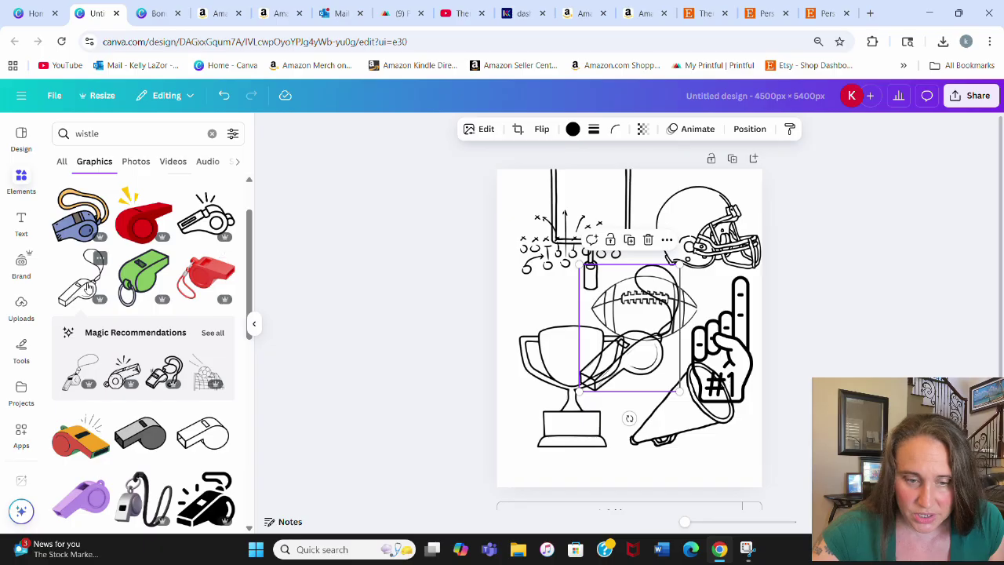
{"action": "left_click", "coordinate": [111, 134]}
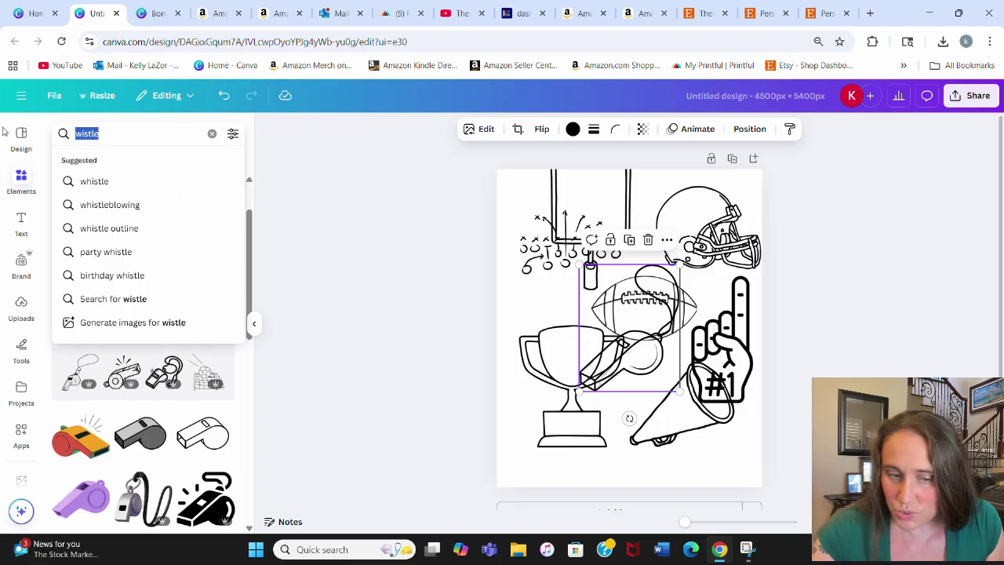
{"action": "type", "text": "che"}
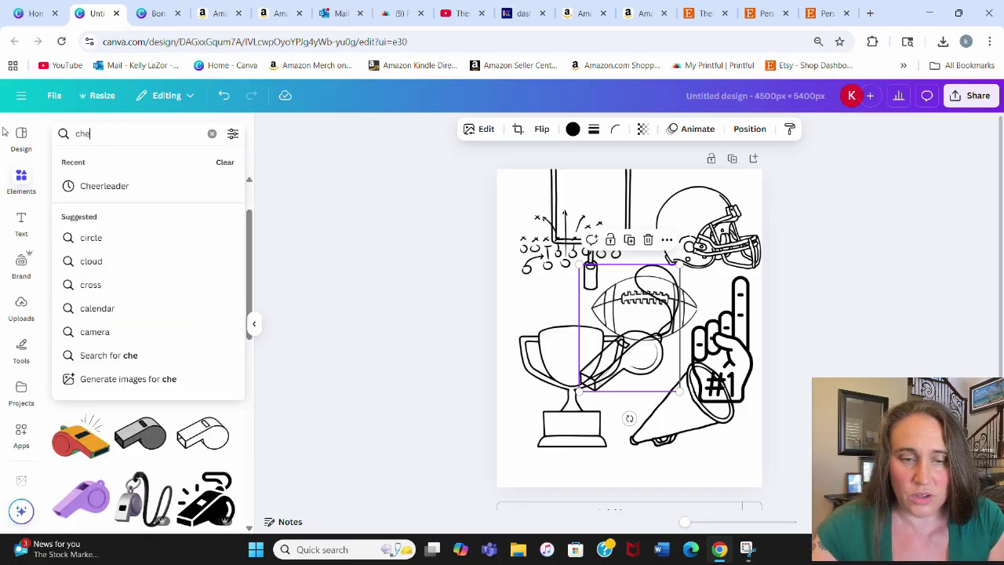
{"action": "type", "text": "erl"}
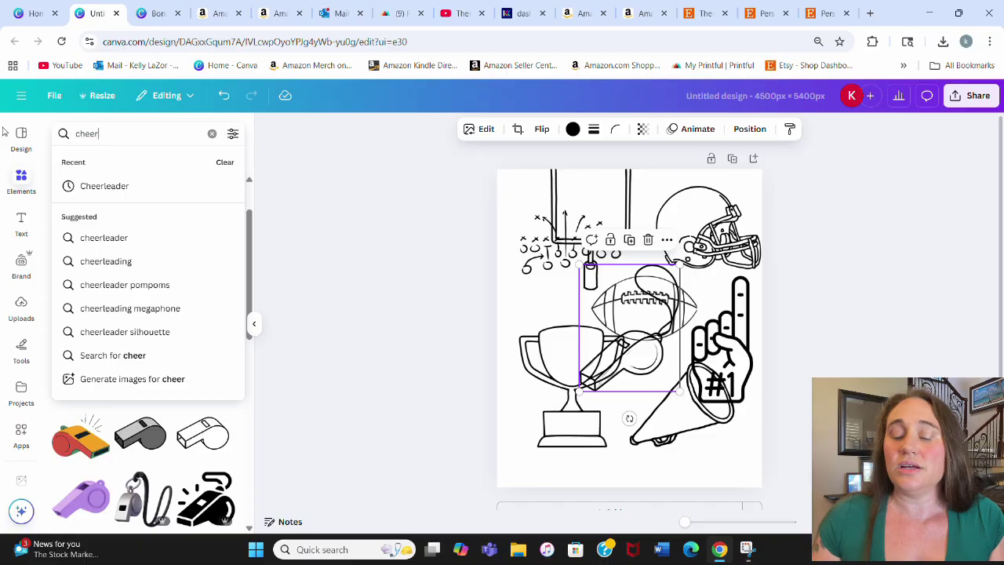
{"action": "key", "text": "Return"}
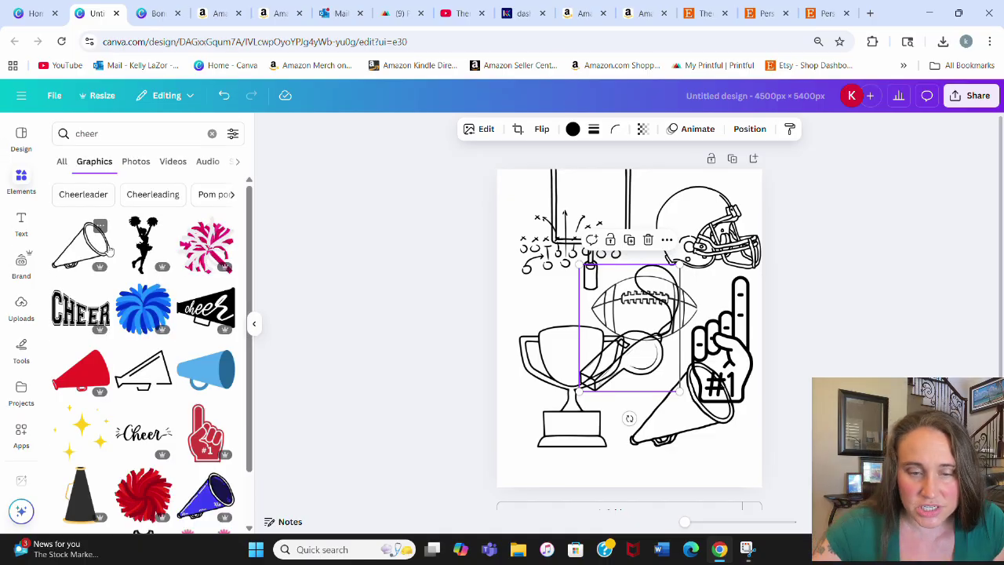
{"action": "scroll", "coordinate": [94, 255], "scroll_direction": "down", "scroll_amount": 5}
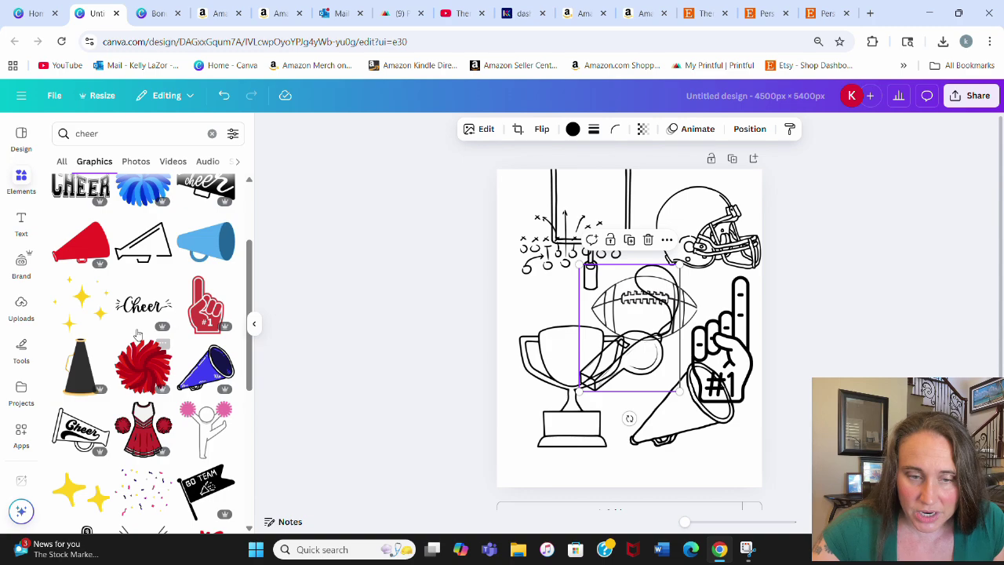
{"action": "scroll", "coordinate": [101, 353], "scroll_direction": "down", "scroll_amount": 3}
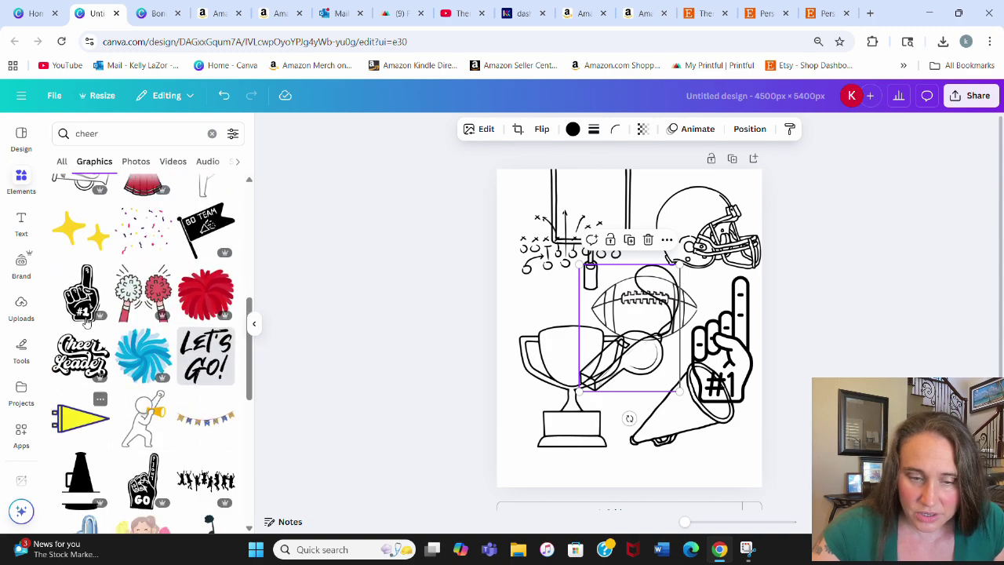
{"action": "scroll", "coordinate": [78, 392], "scroll_direction": "down", "scroll_amount": 7}
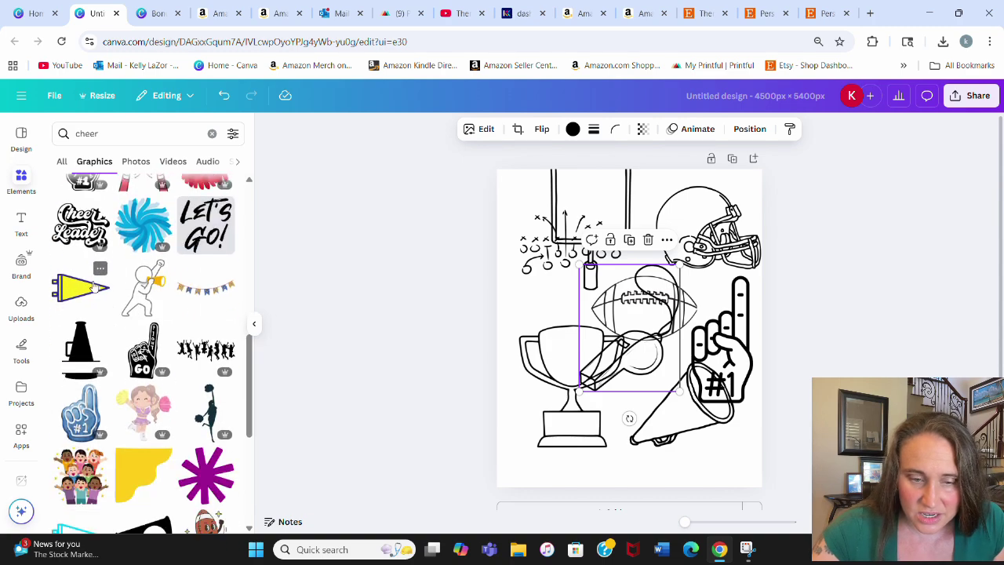
{"action": "scroll", "coordinate": [76, 270], "scroll_direction": "down", "scroll_amount": 2}
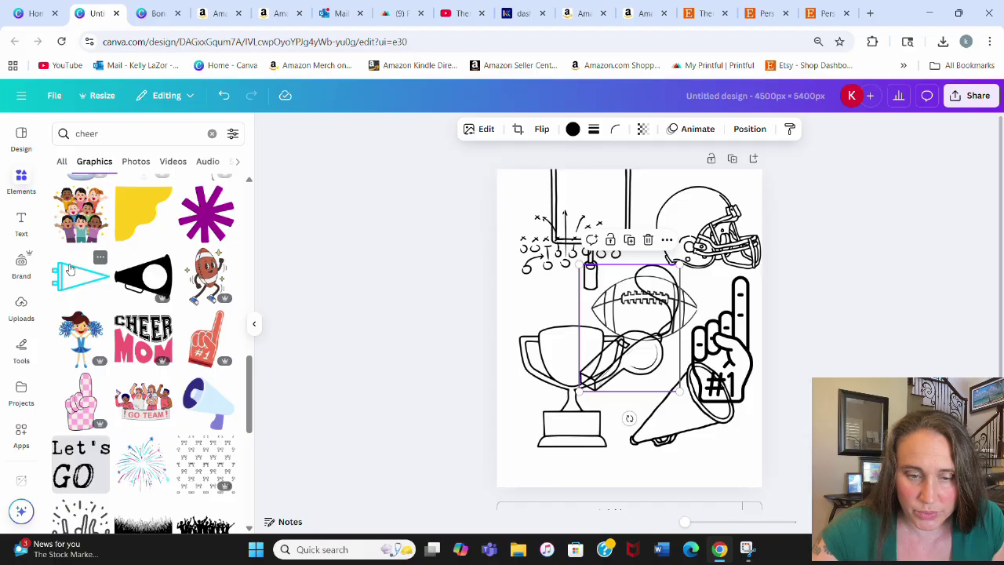
{"action": "scroll", "coordinate": [76, 286], "scroll_direction": "down", "scroll_amount": 10}
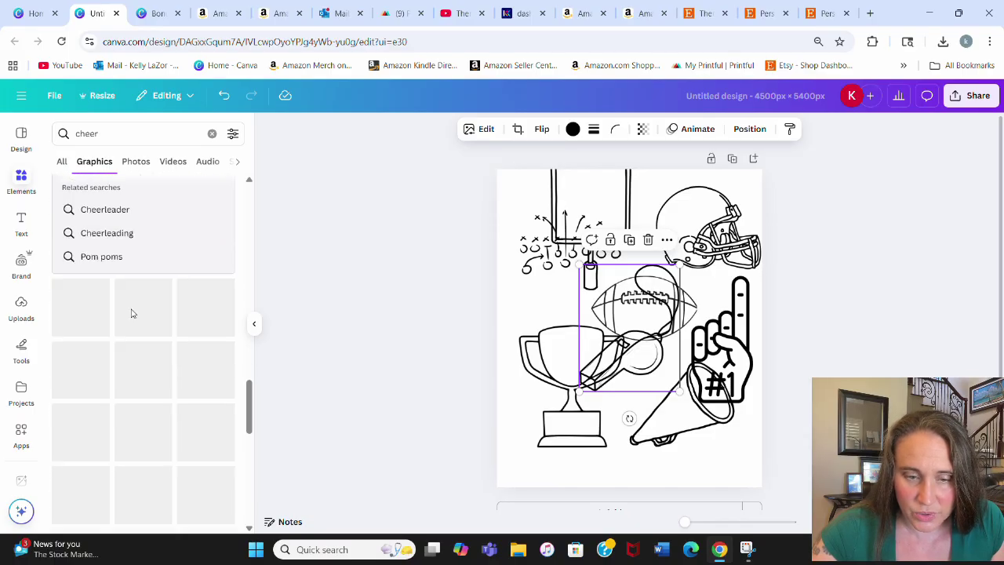
{"action": "scroll", "coordinate": [157, 423], "scroll_direction": "down", "scroll_amount": 8}
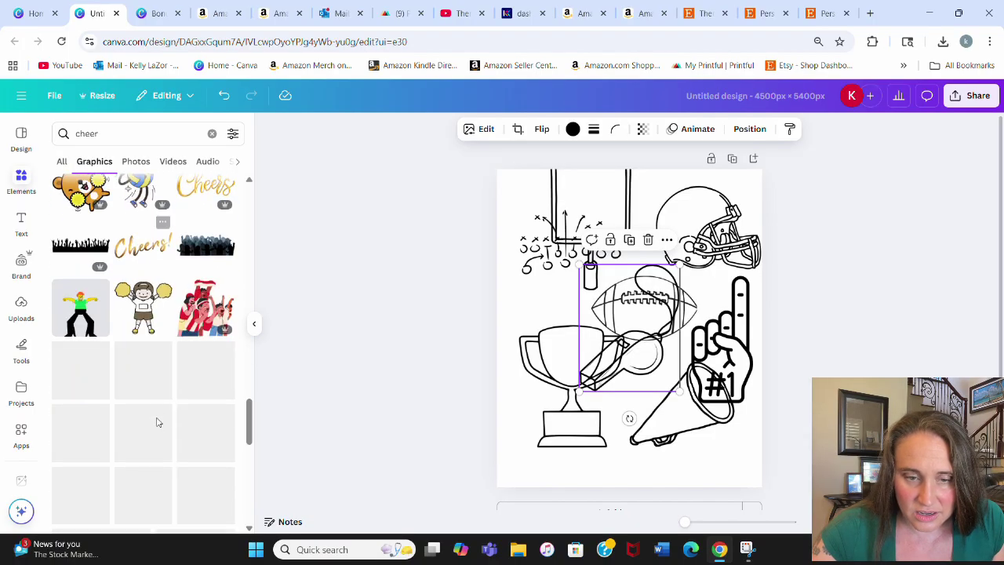
{"action": "scroll", "coordinate": [157, 424], "scroll_direction": "down", "scroll_amount": 3}
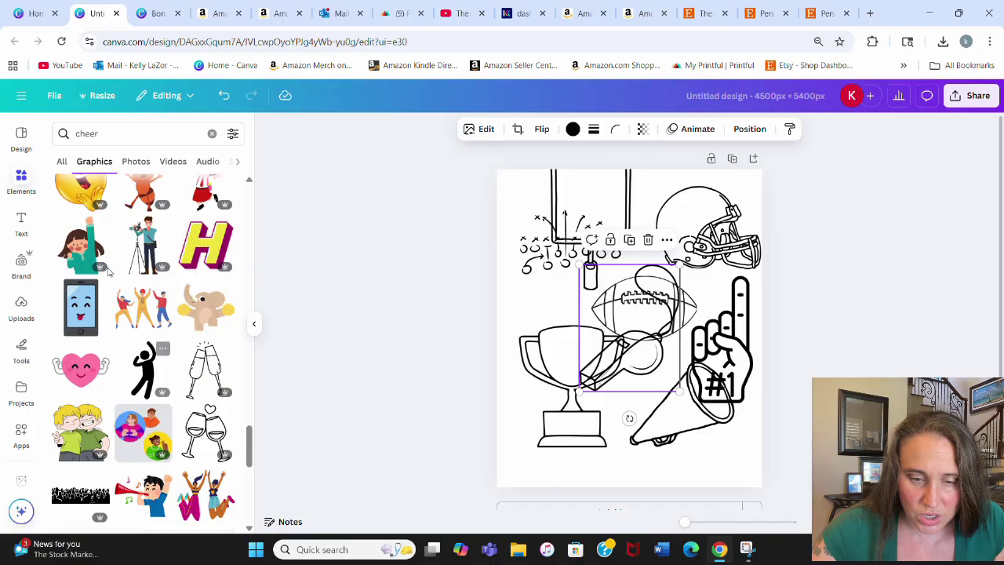
Search Elements for 'touchdown' and browse the resulting graphics
{"action": "left_click", "coordinate": [136, 132]}
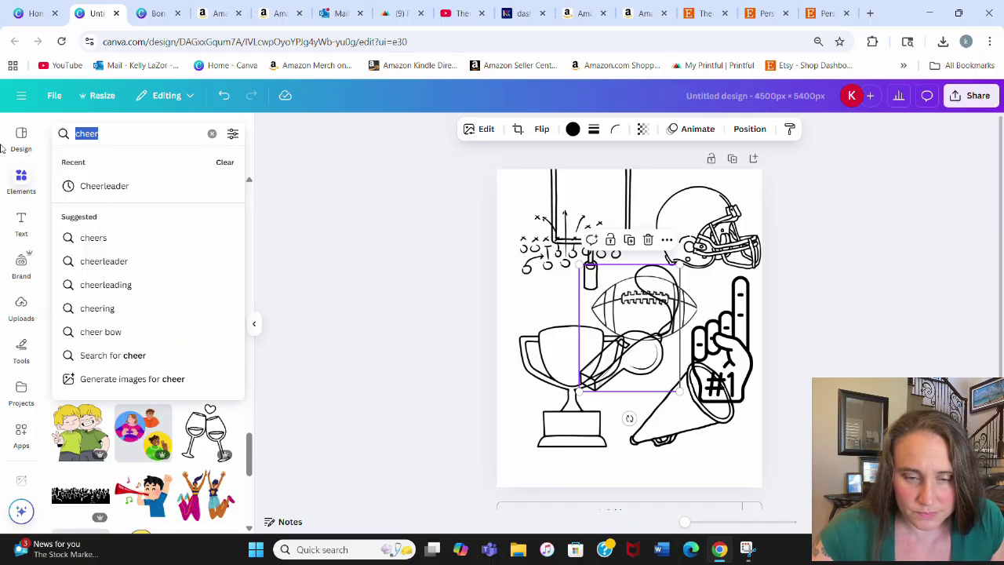
{"action": "type", "text": "touchdown"}
{"action": "key", "text": "Return"}
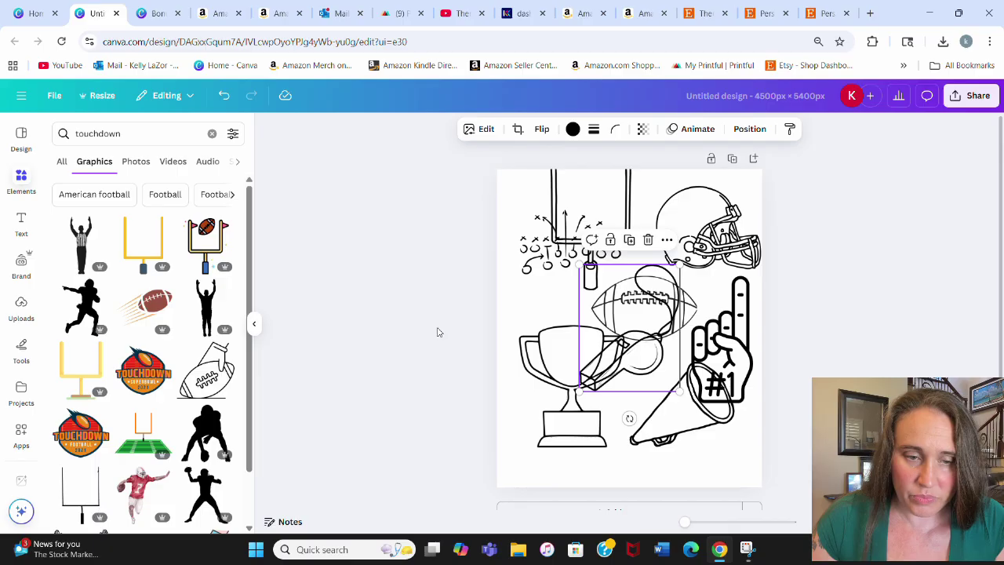
{"action": "scroll", "coordinate": [100, 293], "scroll_direction": "down", "scroll_amount": 5}
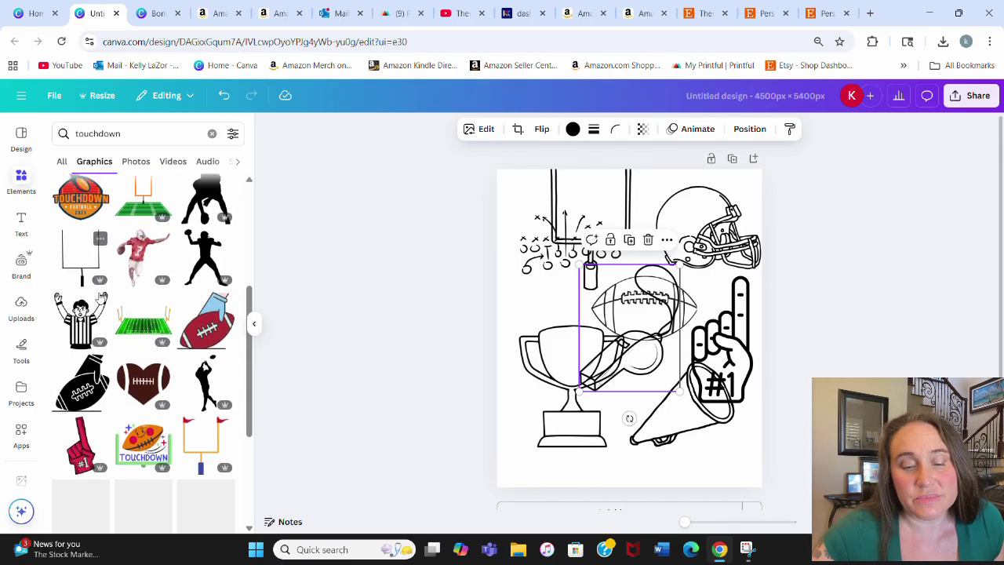
{"action": "scroll", "coordinate": [100, 293], "scroll_direction": "down", "scroll_amount": 2}
{"action": "scroll", "coordinate": [138, 322], "scroll_direction": "down", "scroll_amount": 3}
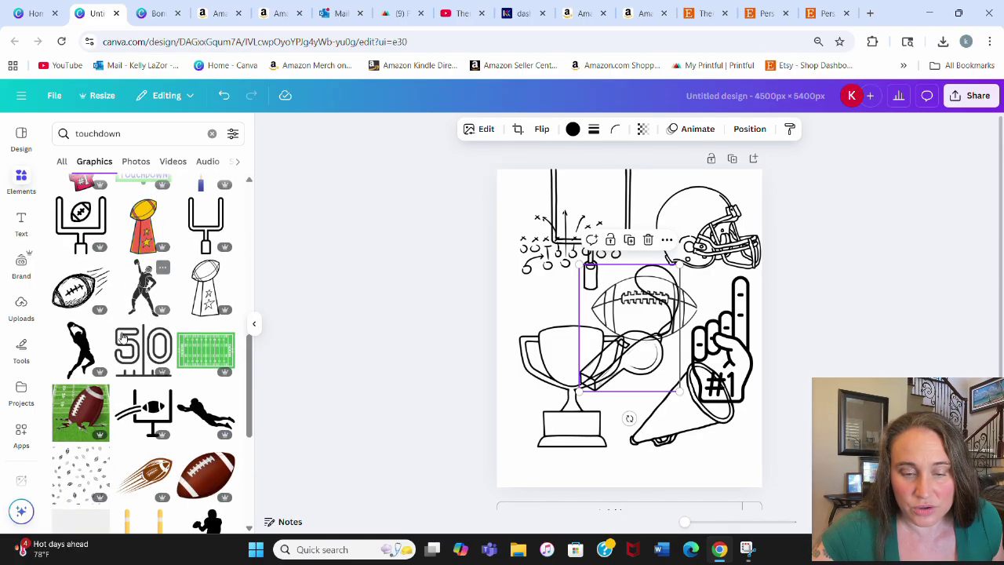
{"action": "scroll", "coordinate": [226, 294], "scroll_direction": "down", "scroll_amount": 5}
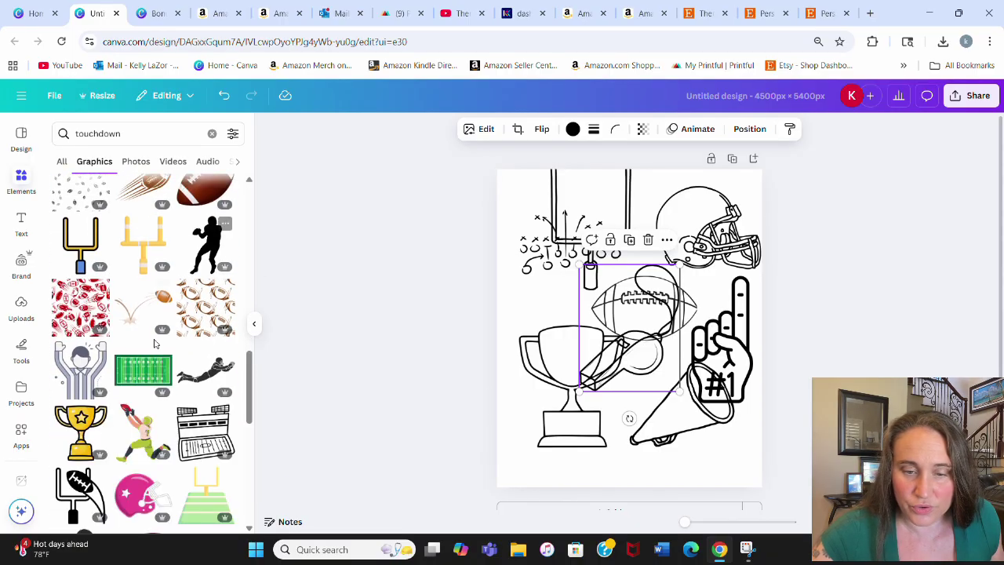
{"action": "scroll", "coordinate": [160, 305], "scroll_direction": "down", "scroll_amount": 4}
{"action": "scroll", "coordinate": [160, 305], "scroll_direction": "down", "scroll_amount": 6}
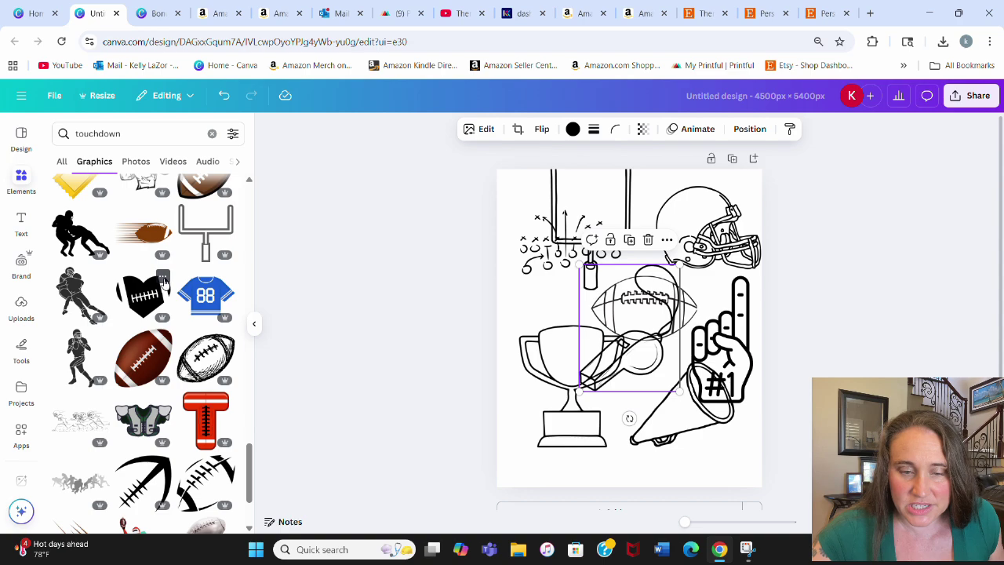
{"action": "scroll", "coordinate": [173, 271], "scroll_direction": "up", "scroll_amount": 3}
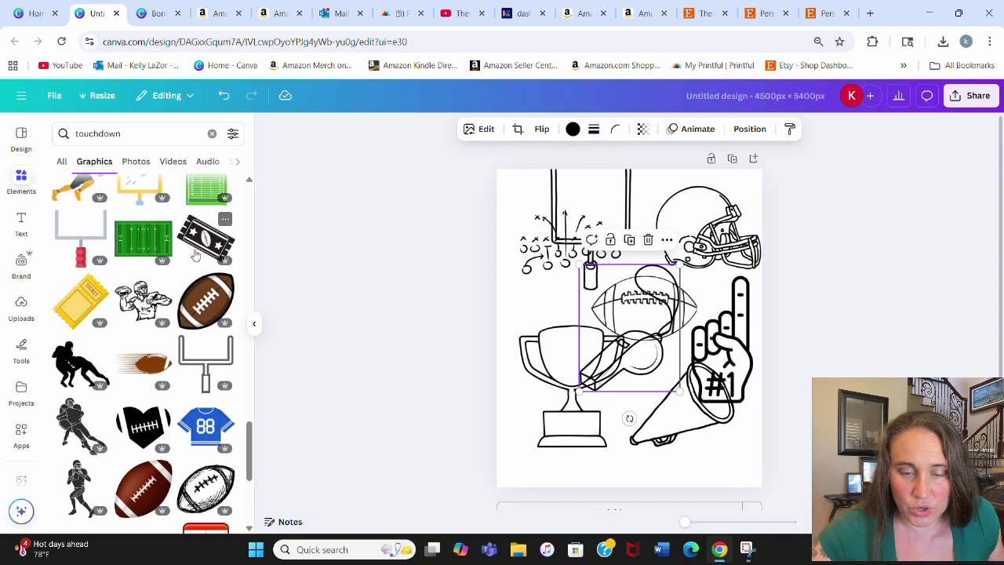
{"action": "scroll", "coordinate": [196, 255], "scroll_direction": "down", "scroll_amount": 6}
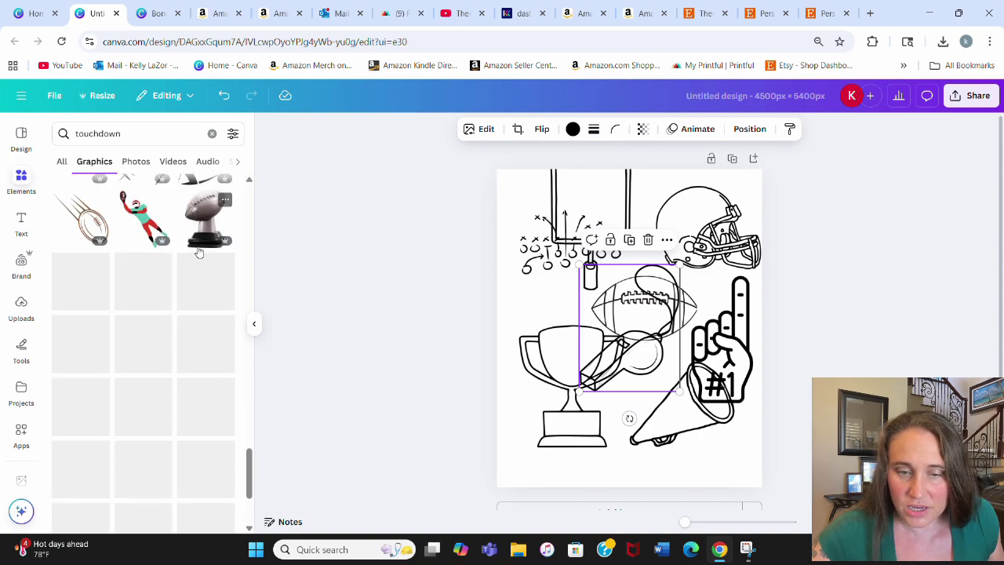
Search 'tickets' and place the outlined TICKET graphic on the collage's left side
{"action": "left_click", "coordinate": [132, 136]}
{"action": "type", "text": "tickets"}
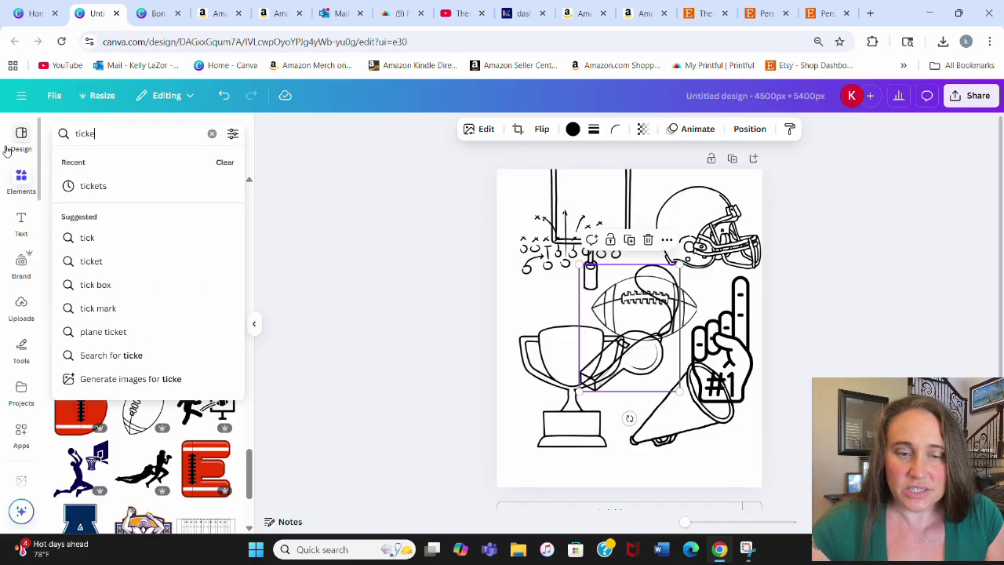
{"action": "key", "text": "Return"}
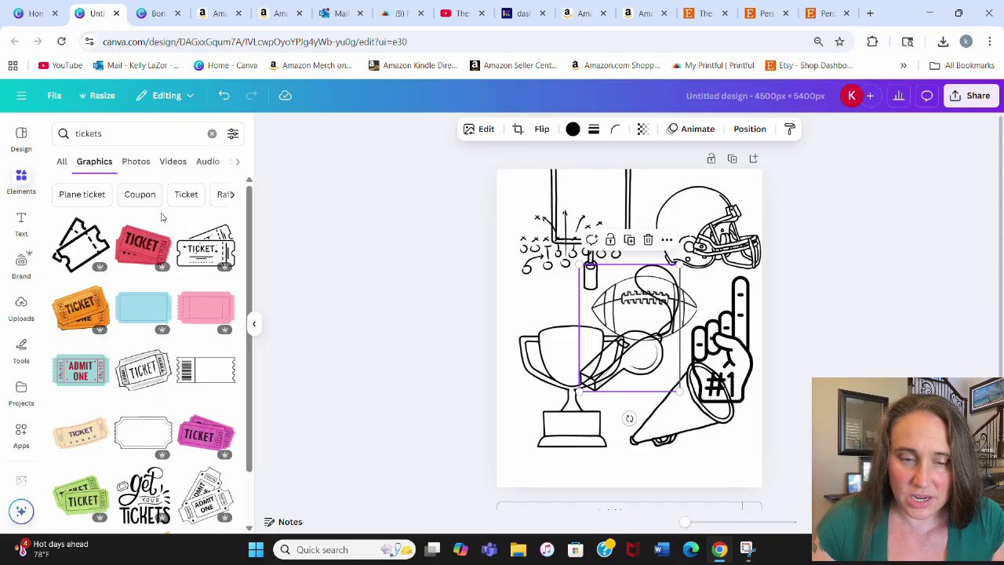
{"action": "left_click", "coordinate": [196, 249]}
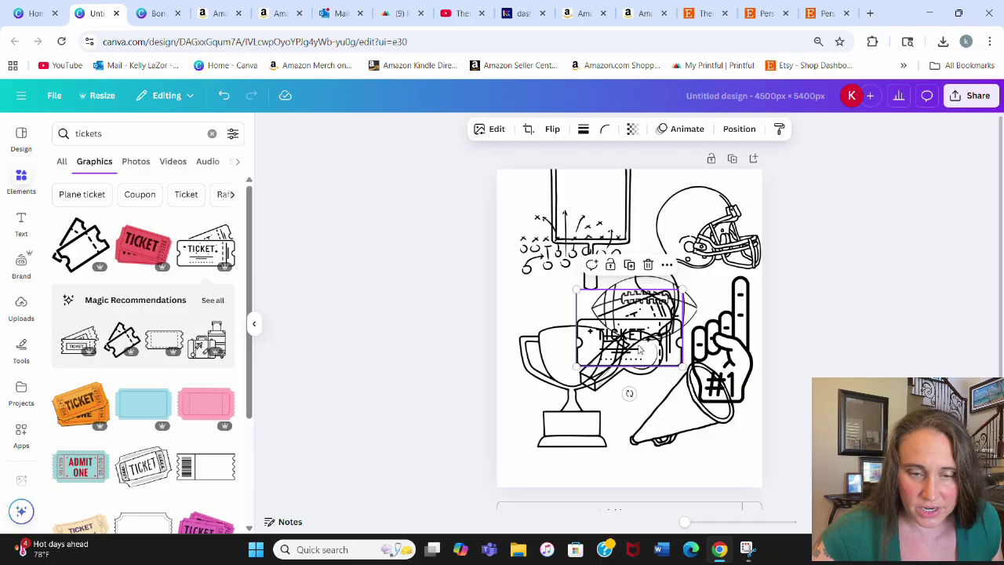
{"action": "left_click_drag", "start_coordinate": [641, 362], "coordinate": [576, 323]}
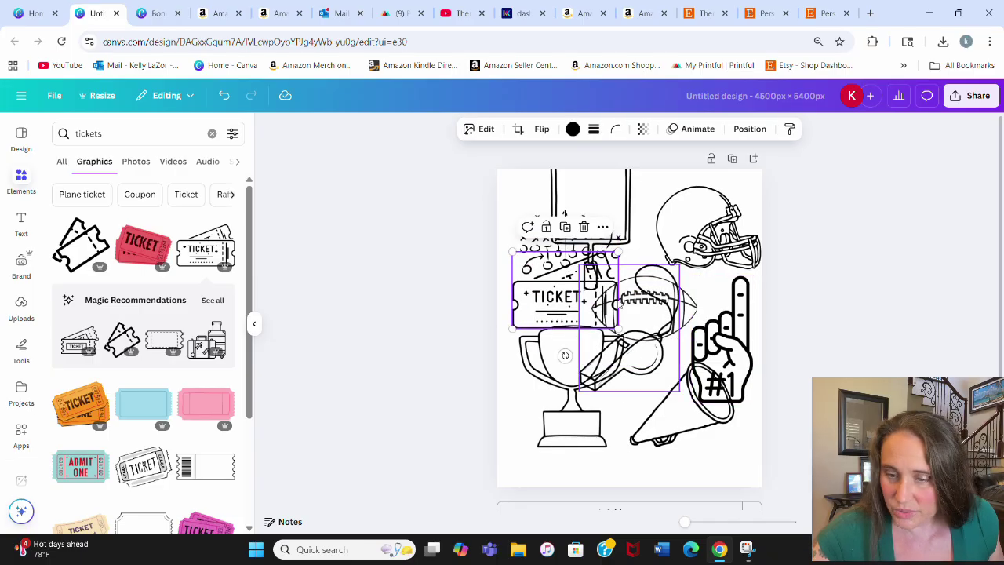
Search 'stars' and place the outline three-star cluster at the top right
{"action": "left_click", "coordinate": [103, 130]}
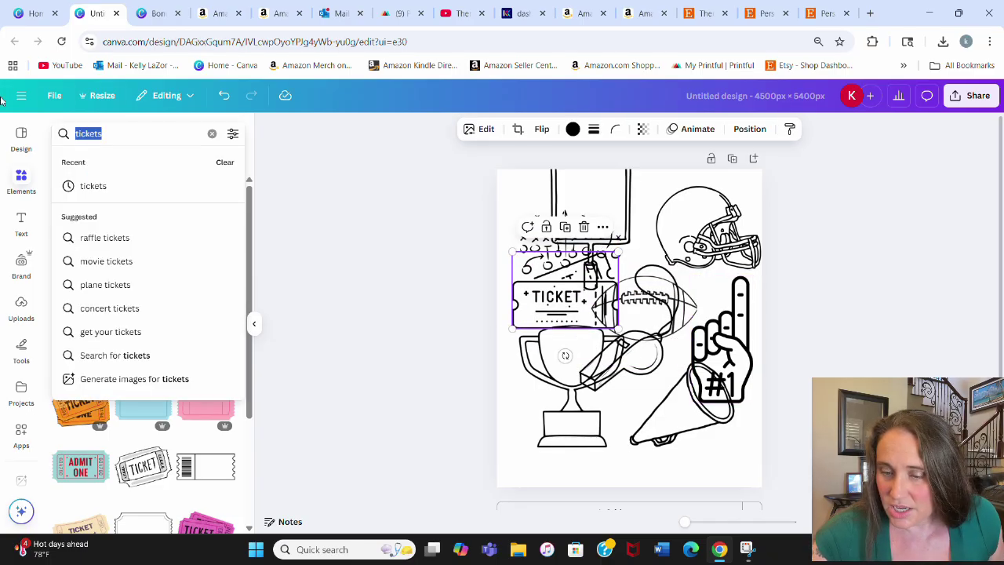
{"action": "type", "text": "stars"}
{"action": "key", "text": "Return"}
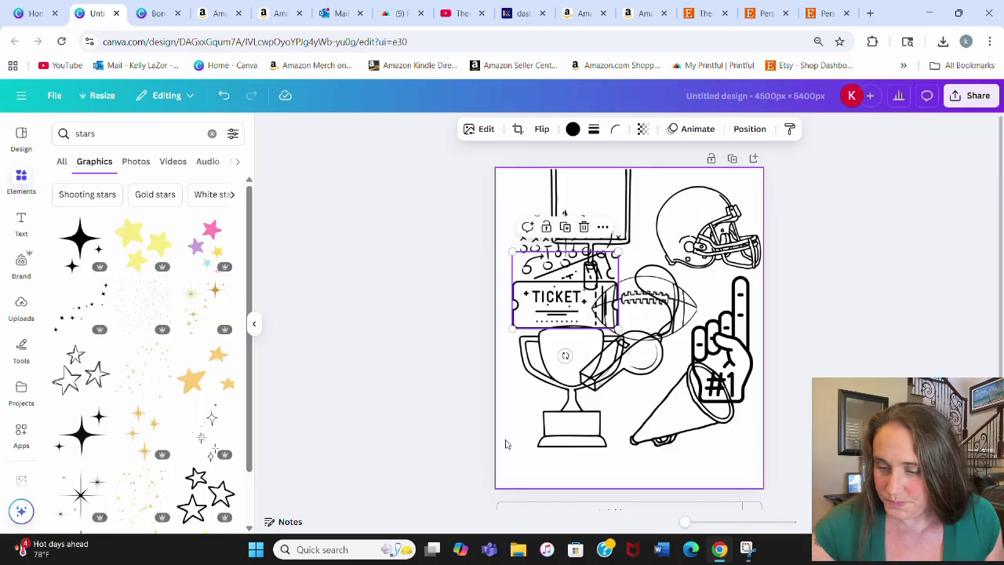
{"action": "scroll", "coordinate": [87, 314], "scroll_direction": "down", "scroll_amount": 1}
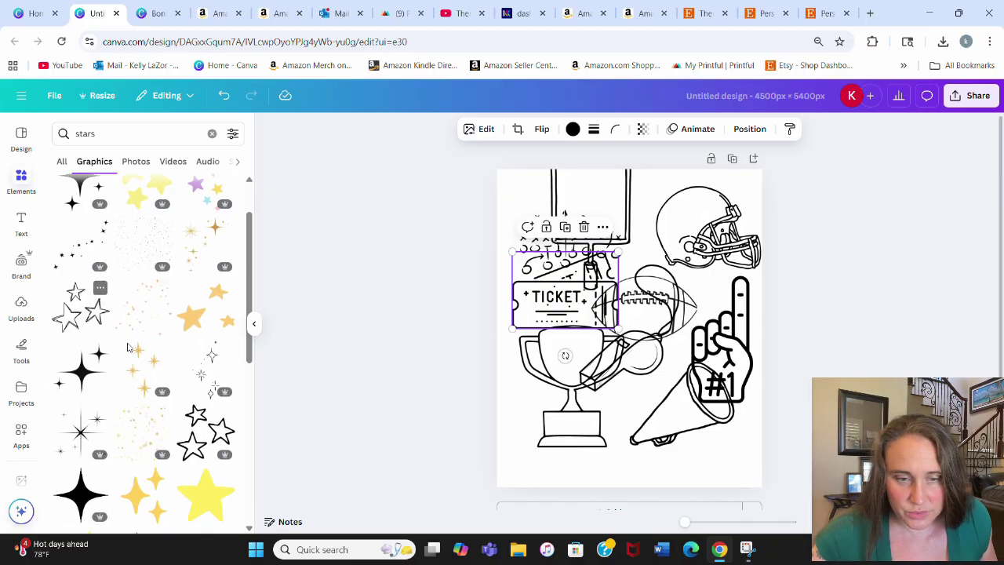
{"action": "left_click", "coordinate": [202, 451]}
{"action": "left_click_drag", "start_coordinate": [628, 338], "coordinate": [662, 211]}
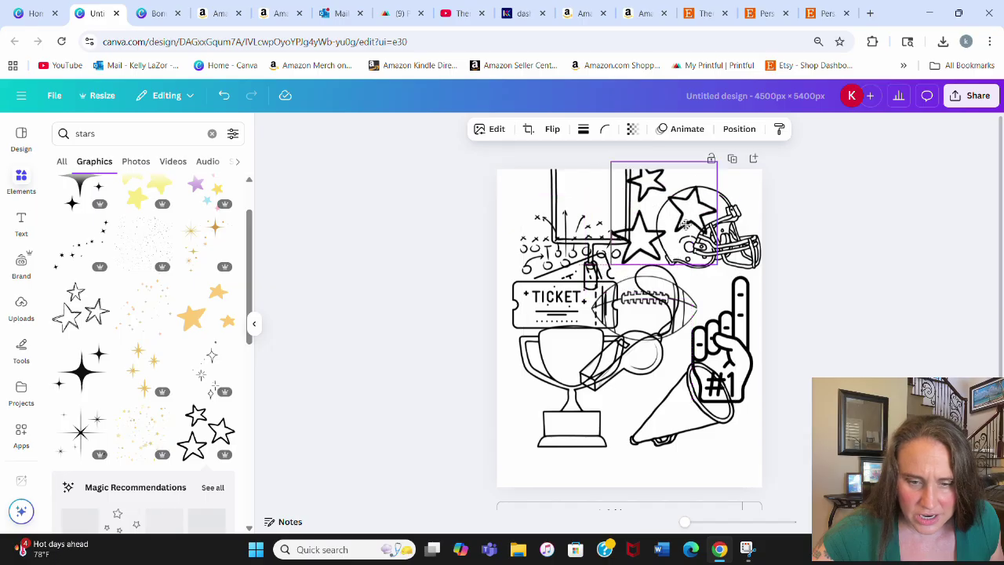
{"action": "scroll", "coordinate": [135, 393], "scroll_direction": "down", "scroll_amount": 3}
{"action": "scroll", "coordinate": [141, 384], "scroll_direction": "down", "scroll_amount": 3}
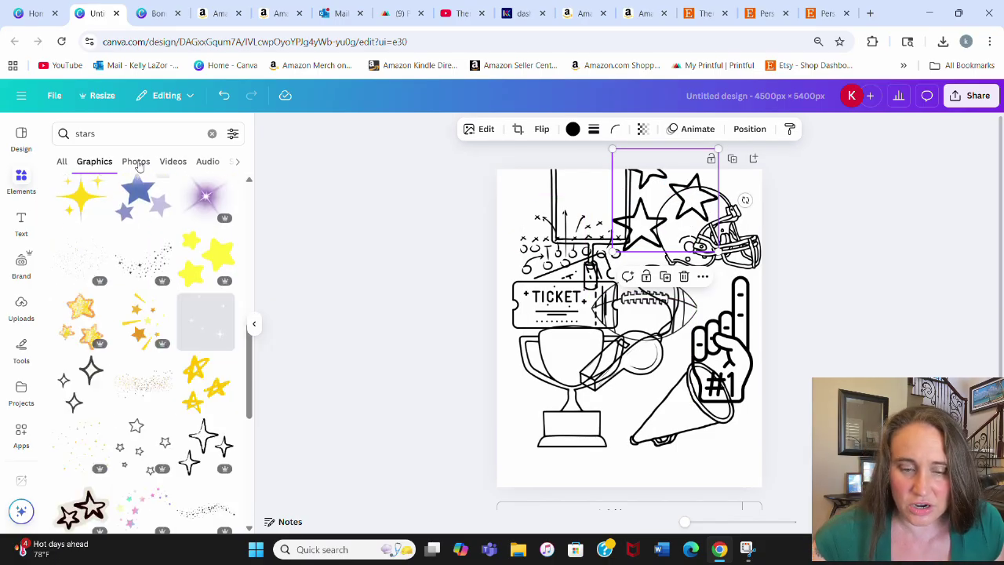
Search Elements for 'banner' and scroll through the banner graphics
{"action": "double_click", "coordinate": [130, 140]}
{"action": "type", "text": "banner"}
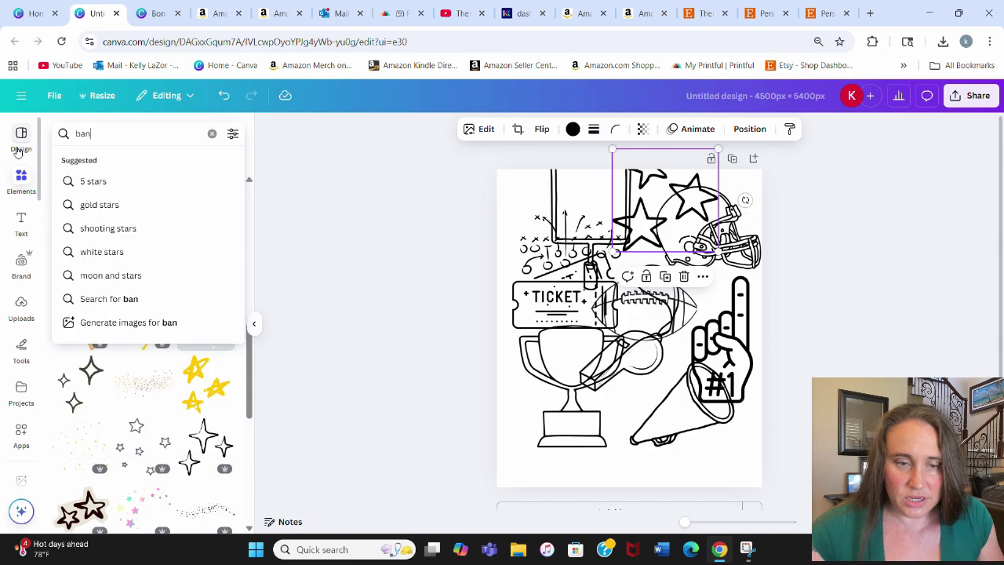
{"action": "key", "text": "Return"}
{"action": "scroll", "coordinate": [112, 320], "scroll_direction": "down", "scroll_amount": 3}
{"action": "scroll", "coordinate": [130, 303], "scroll_direction": "down", "scroll_amount": 1}
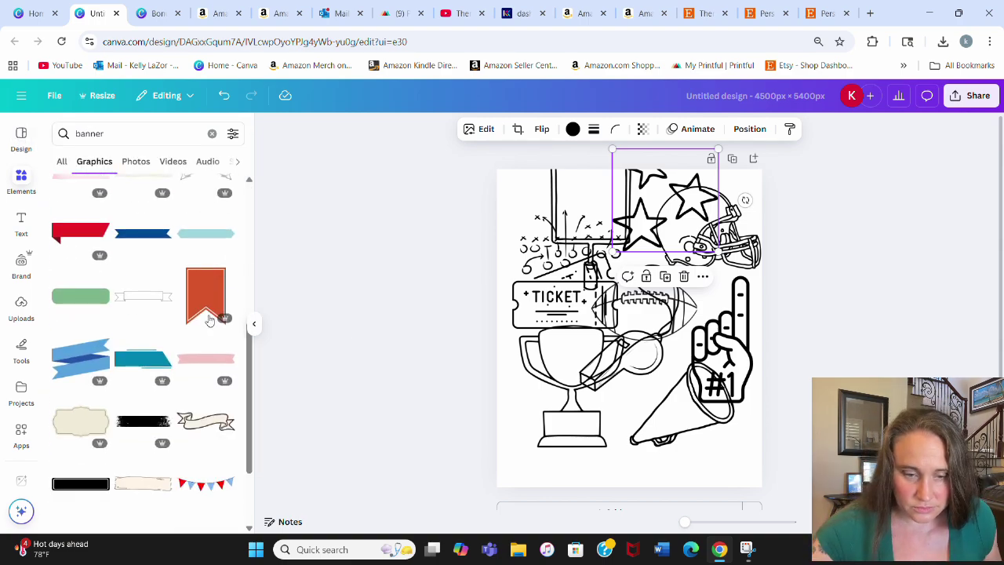
{"action": "scroll", "coordinate": [198, 324], "scroll_direction": "down", "scroll_amount": 5}
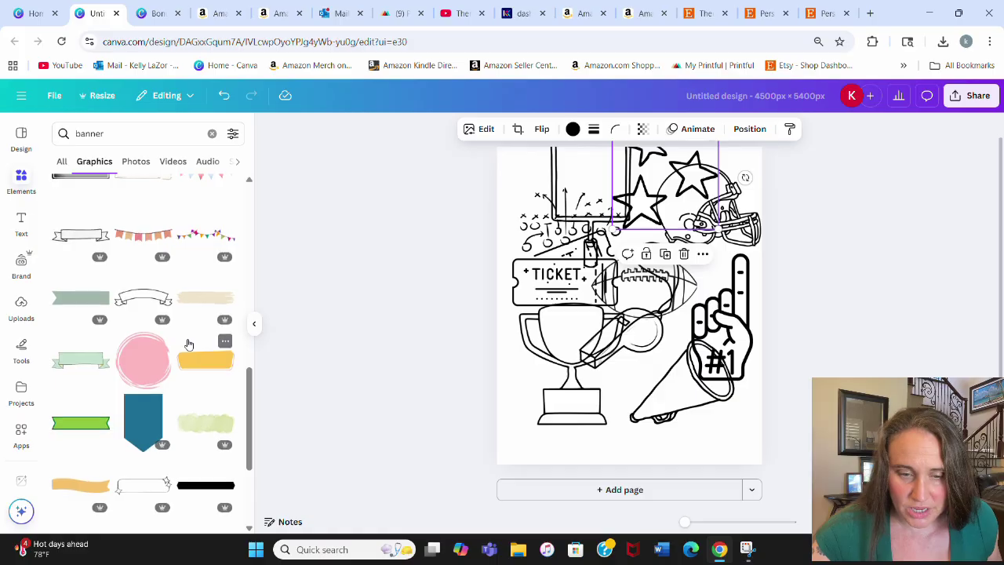
{"action": "scroll", "coordinate": [188, 341], "scroll_direction": "down", "scroll_amount": 10}
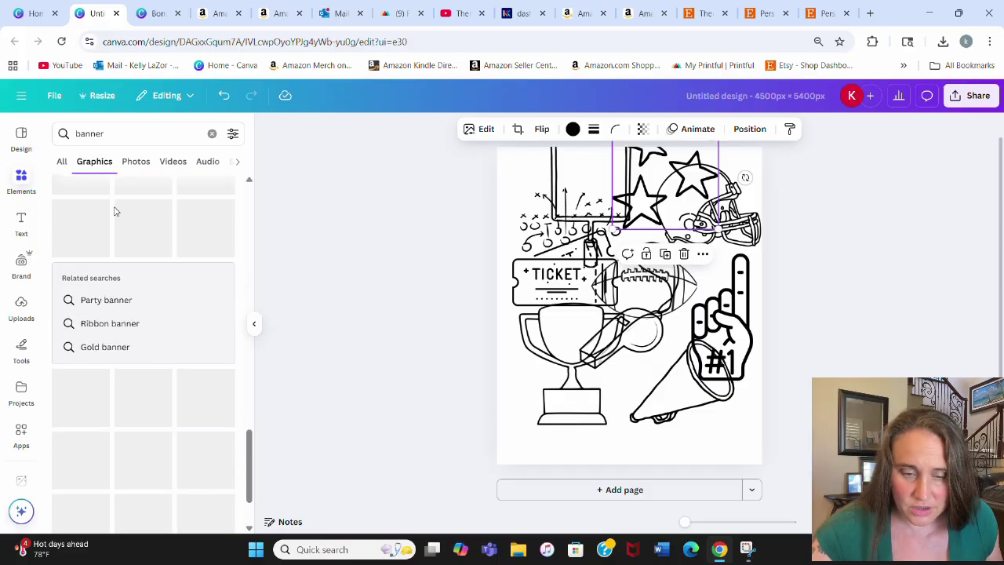
Replace the search term with 'goal' to list the goal graphics
{"action": "left_click", "coordinate": [139, 134]}
{"action": "left_click_drag", "start_coordinate": [139, 134], "coordinate": [3, 128]}
{"action": "type", "text": "g"}
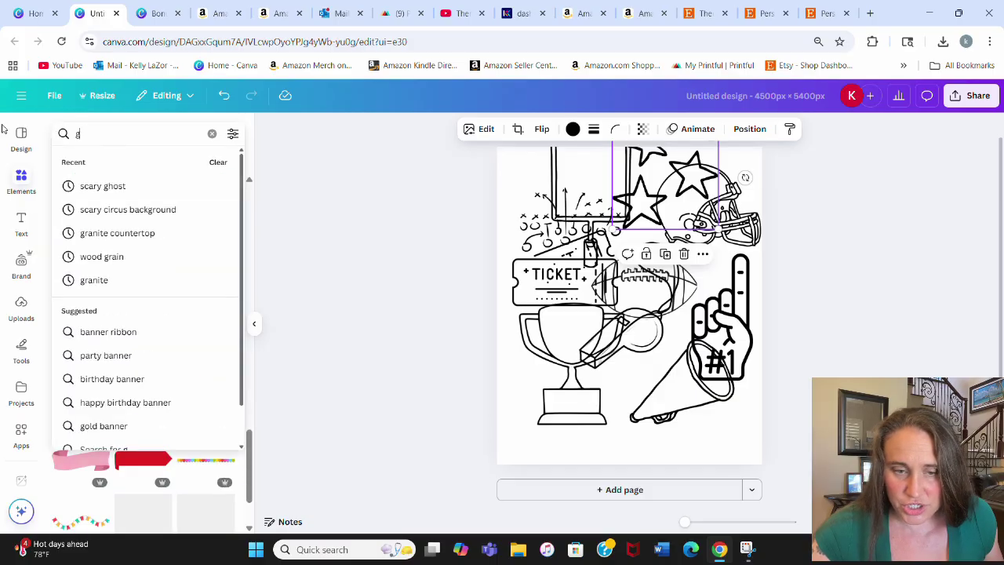
{"action": "type", "text": "oal"}
{"action": "key", "text": "Return"}
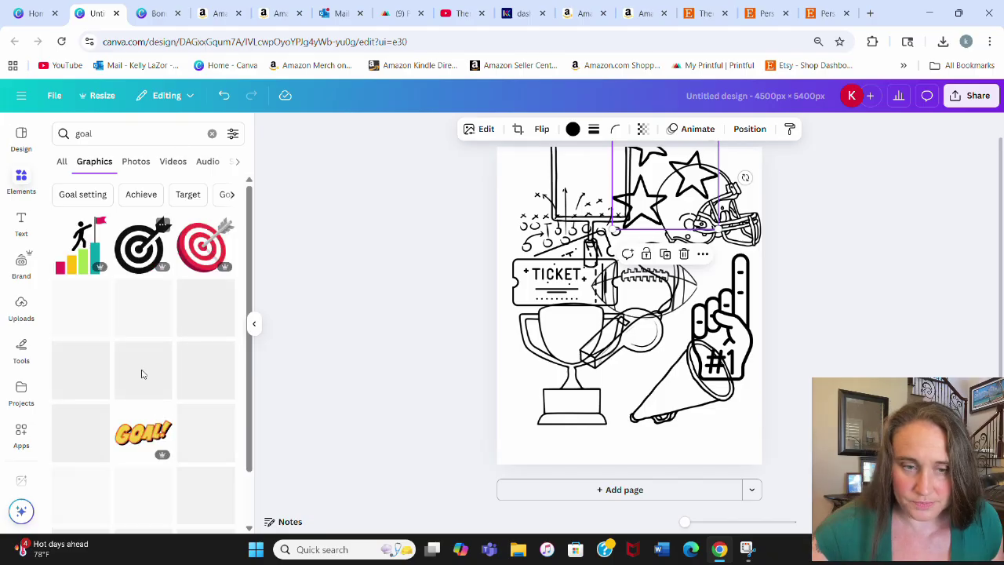
{"action": "scroll", "coordinate": [620, 259], "scroll_direction": "up", "scroll_amount": 1}
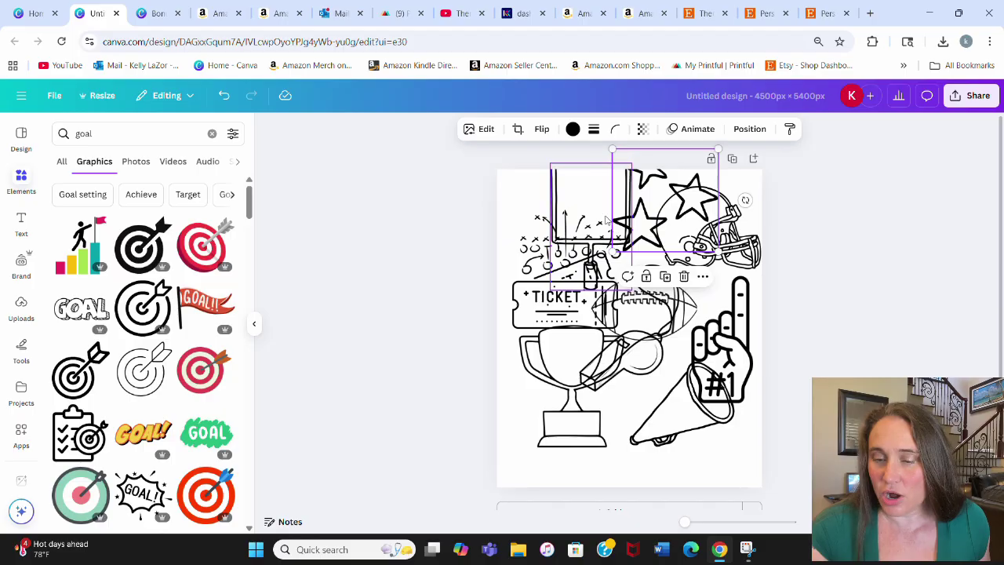
Delete the goalpost, TICKET, play diagram, helmet and stars graphics
{"action": "left_click", "coordinate": [581, 220]}
{"action": "key", "text": "Delete"}
{"action": "left_click", "coordinate": [550, 283]}
{"action": "key", "text": "Delete"}
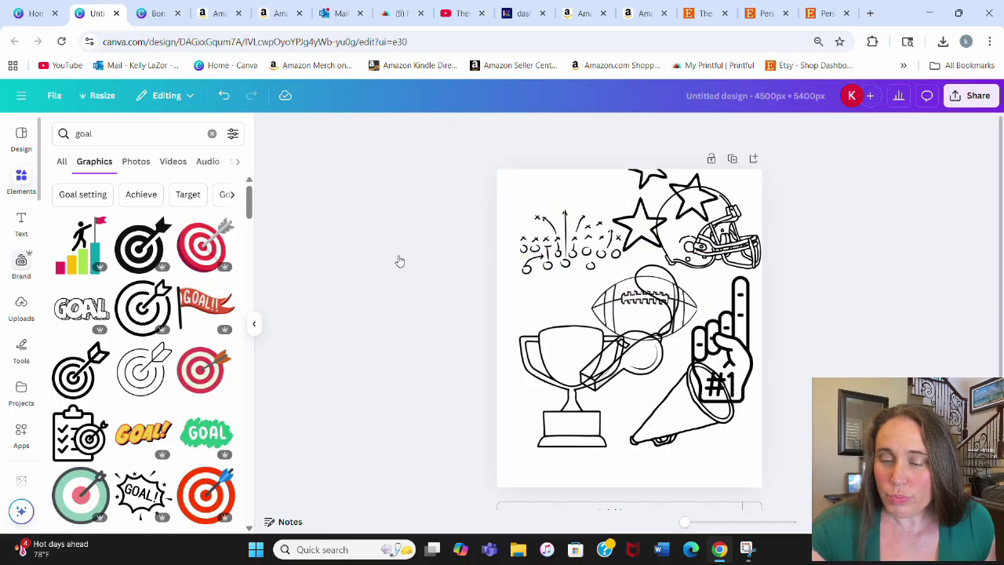
{"action": "left_click", "coordinate": [546, 249]}
{"action": "key", "text": "Delete"}
{"action": "left_click", "coordinate": [668, 233]}
{"action": "key", "text": "Delete"}
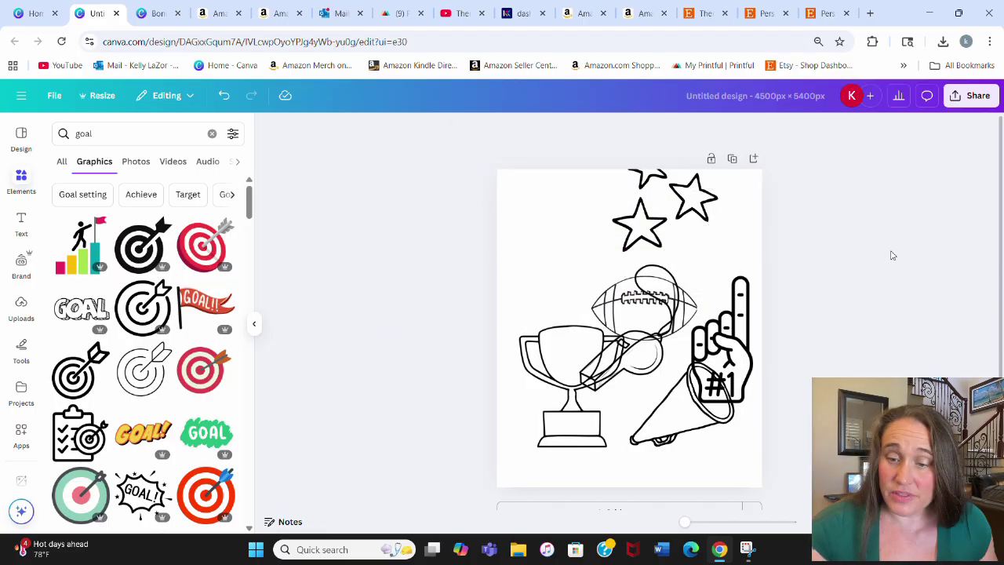
{"action": "left_click", "coordinate": [706, 234]}
{"action": "key", "text": "Delete"}
Delete the whistle, trophy, football, megaphone and foam finger, then clear the 'goal' search
{"action": "left_click", "coordinate": [585, 337]}
{"action": "key", "text": "Delete"}
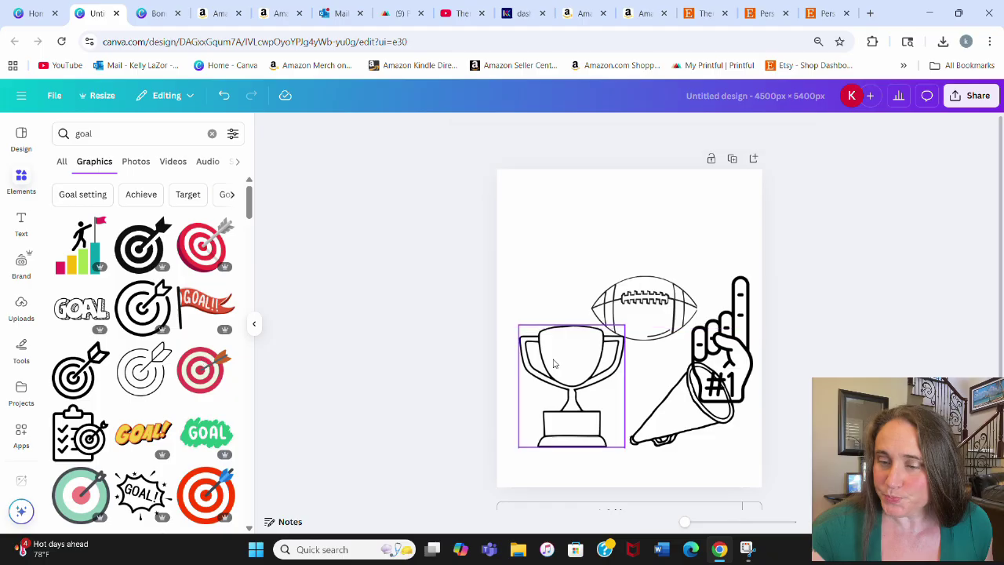
{"action": "left_click", "coordinate": [541, 359]}
{"action": "key", "text": "Delete"}
{"action": "left_click", "coordinate": [663, 329]}
{"action": "key", "text": "Delete"}
{"action": "left_click", "coordinate": [631, 399]}
{"action": "key", "text": "Delete"}
{"action": "left_click", "coordinate": [710, 359]}
{"action": "key", "text": "Delete"}
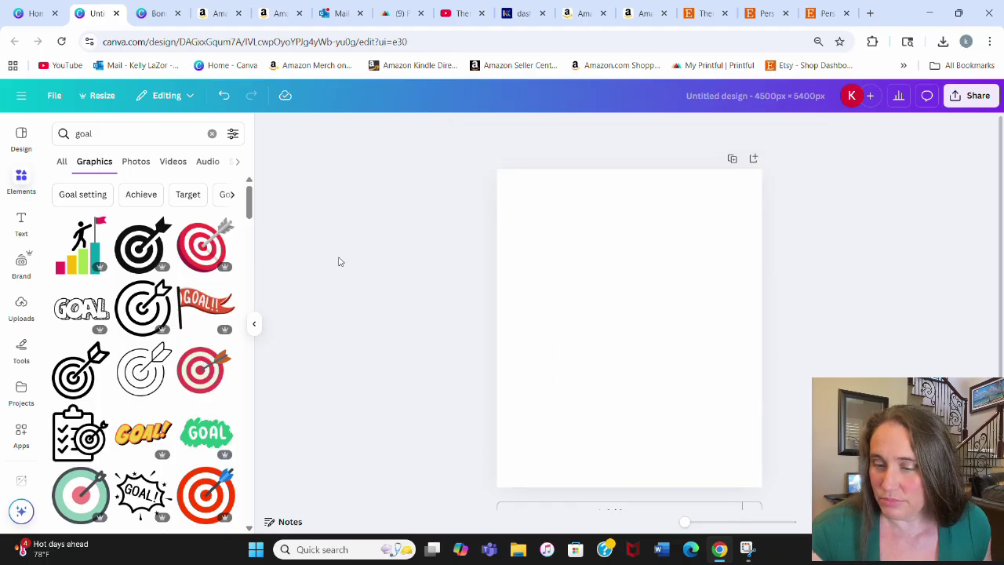
{"action": "left_click", "coordinate": [210, 133]}
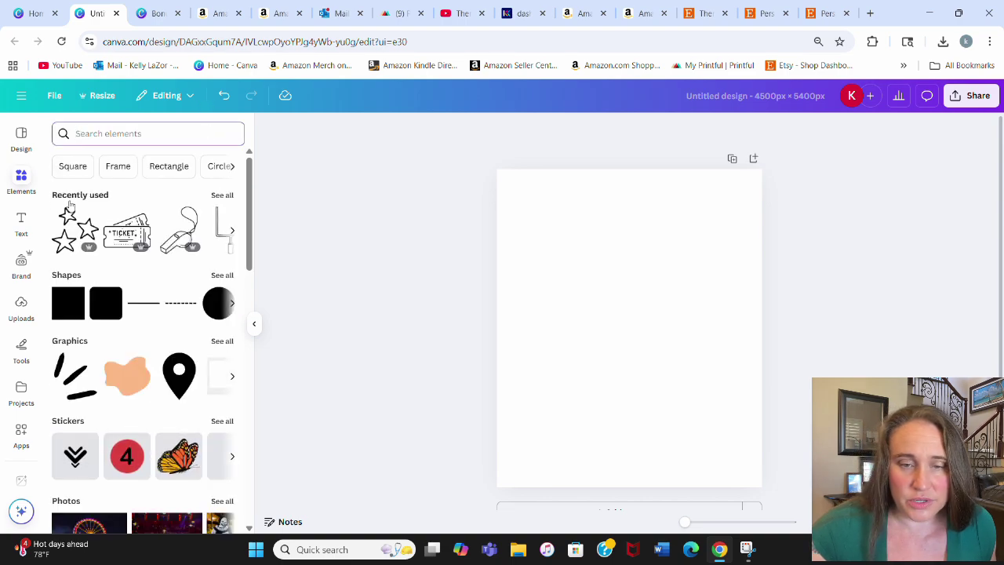
Show all recently used elements via See all next to Recently used
{"action": "left_click", "coordinate": [223, 195]}
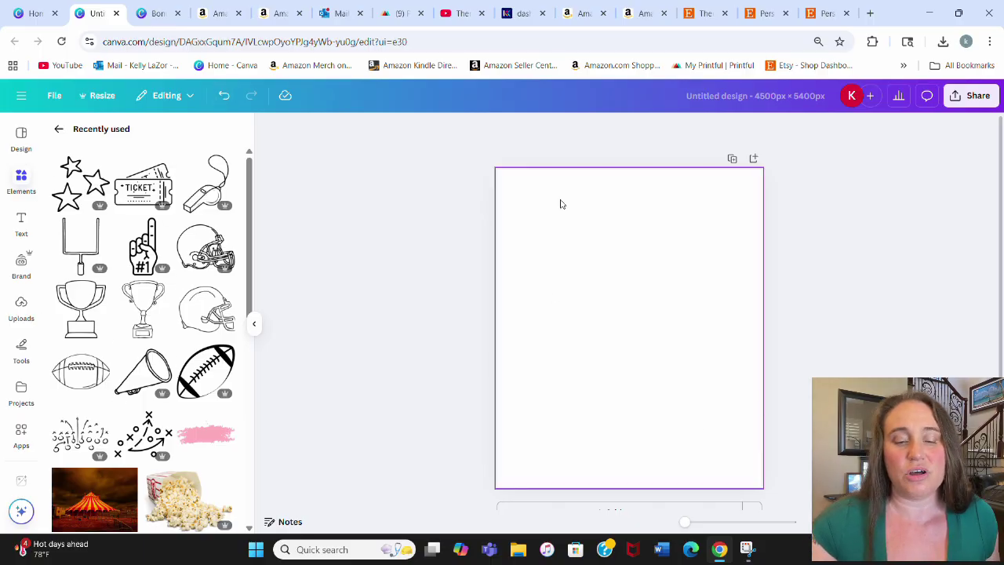
Add a 'Touchdown' text box, then enlarge it and tilt it slightly counter-clockwise
{"action": "left_click", "coordinate": [619, 344]}
{"action": "key", "text": "t"}
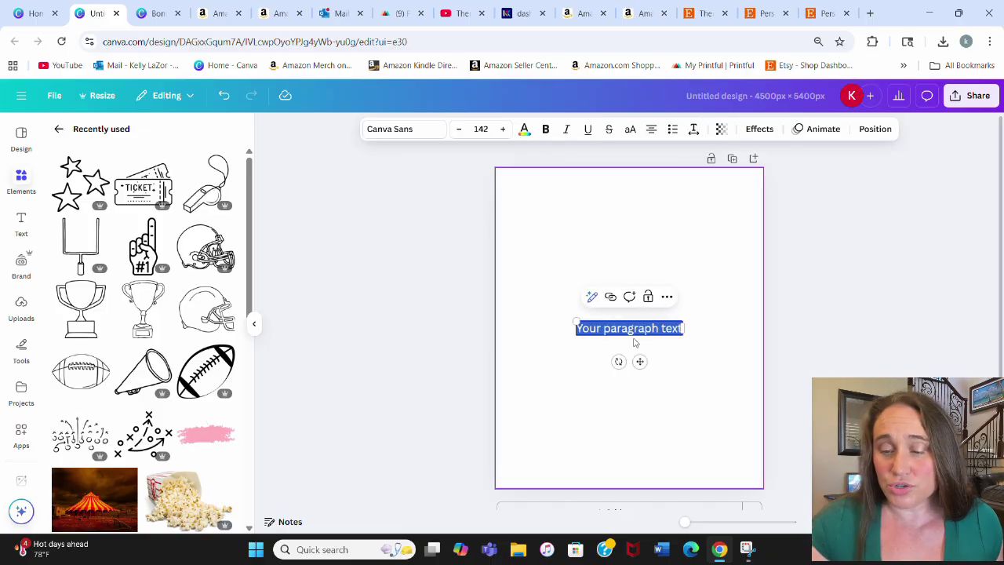
{"action": "type", "text": "Touc"}
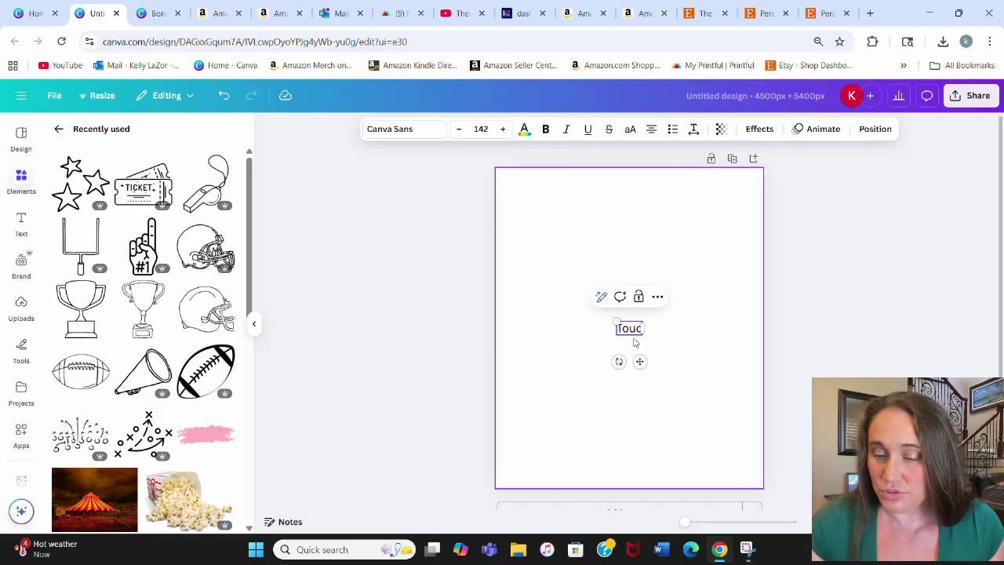
{"action": "type", "text": "hdown"}
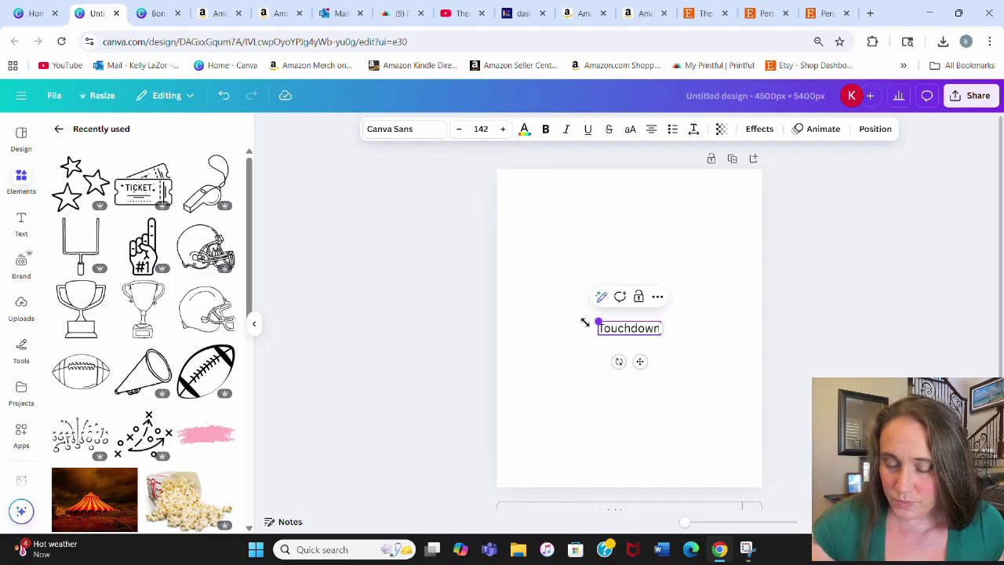
{"action": "left_click_drag", "start_coordinate": [585, 322], "coordinate": [507, 304]}
{"action": "left_click_drag", "start_coordinate": [580, 361], "coordinate": [584, 361]}
{"action": "left_click_drag", "start_coordinate": [628, 319], "coordinate": [728, 367]}
{"action": "left_click", "coordinate": [717, 414]}
Switch Touchdown to the Apricotsy script font, then enlarge it and centre it mid-page
{"action": "left_click", "coordinate": [675, 312]}
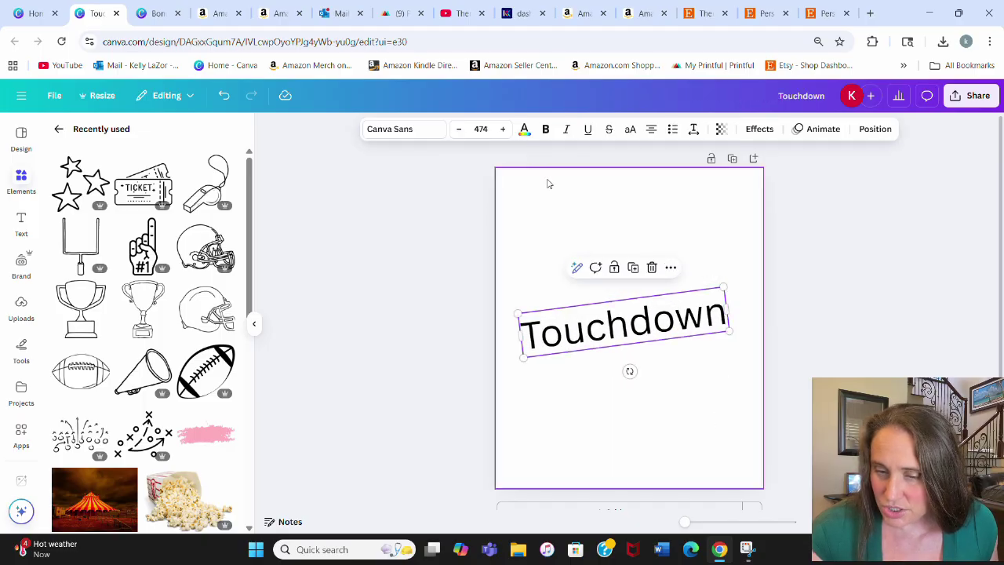
{"action": "left_click", "coordinate": [400, 129]}
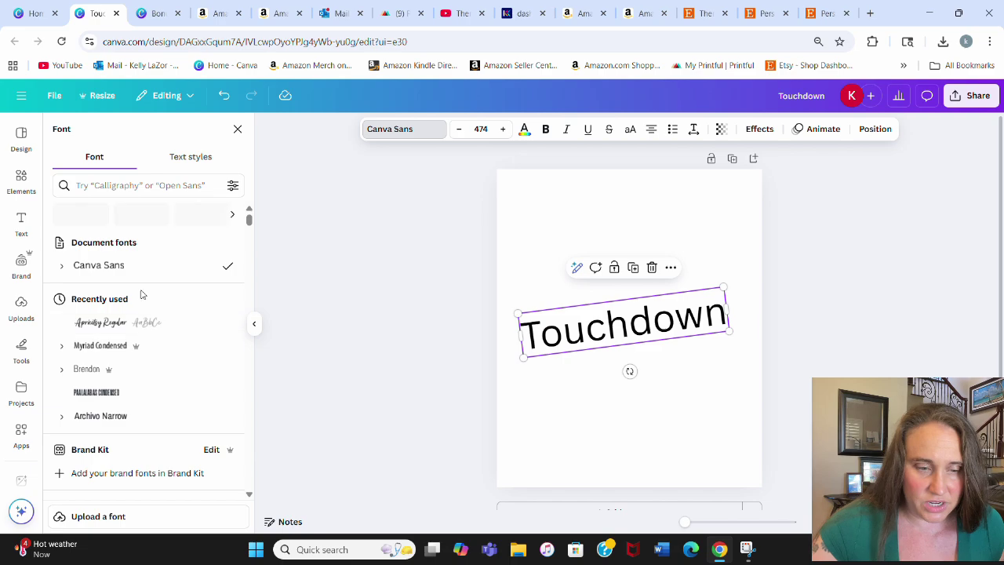
{"action": "left_click", "coordinate": [120, 318]}
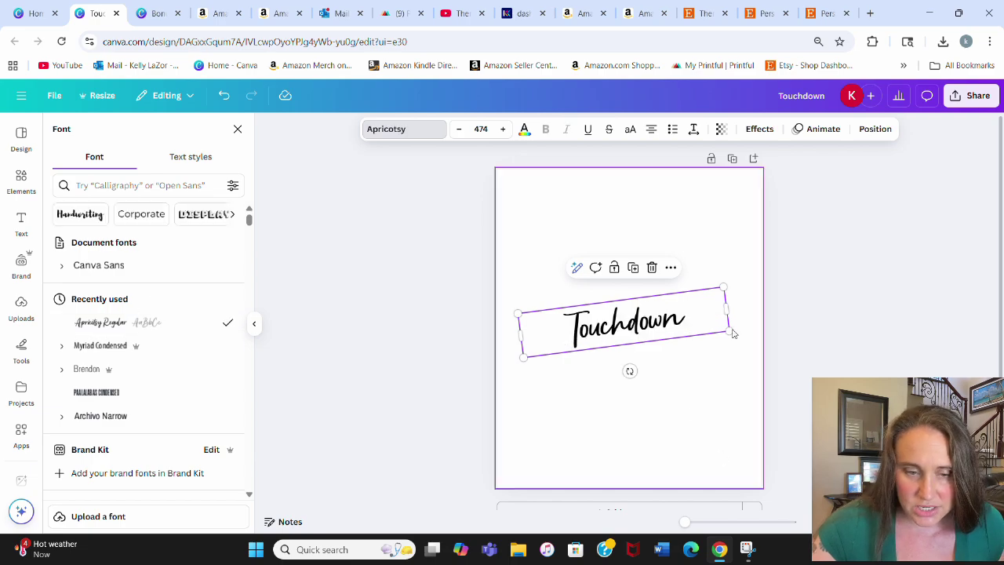
{"action": "left_click_drag", "start_coordinate": [732, 330], "coordinate": [688, 324]}
{"action": "left_click_drag", "start_coordinate": [780, 333], "coordinate": [802, 339]}
{"action": "left_click", "coordinate": [697, 394]}
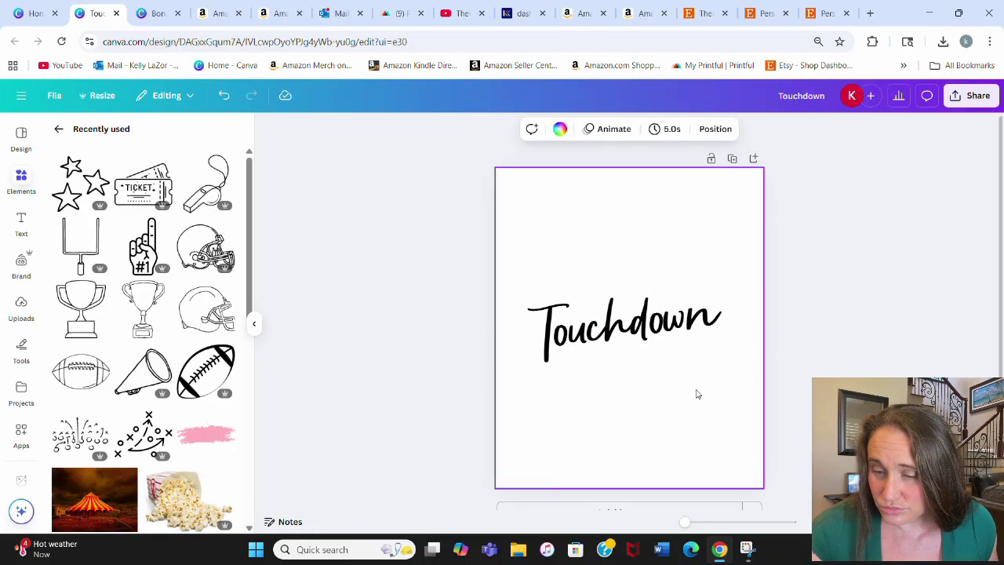
Place a smaller 'goal!' text line just under Touchdown
{"action": "key", "text": "t"}
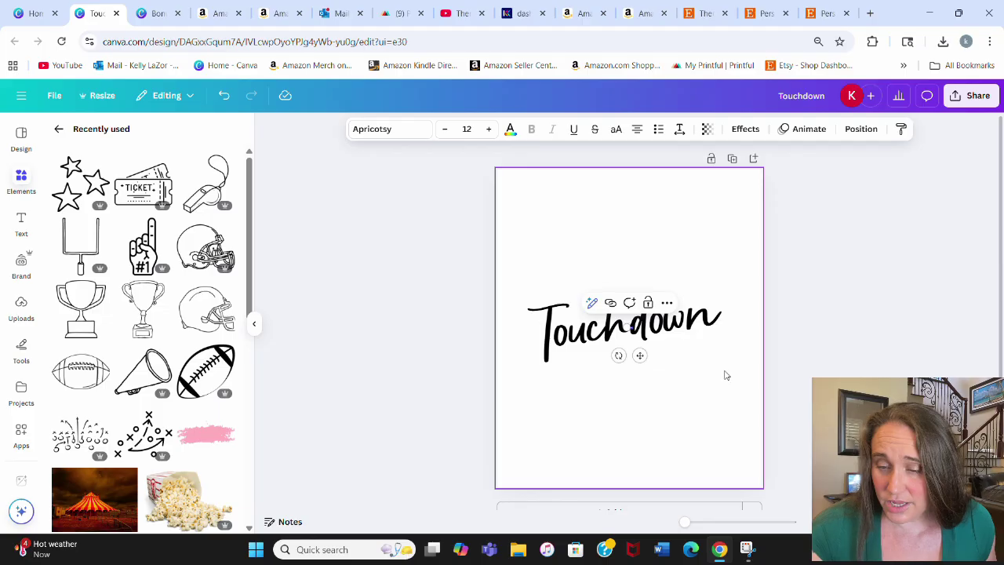
{"action": "left_click_drag", "start_coordinate": [612, 335], "coordinate": [521, 358]}
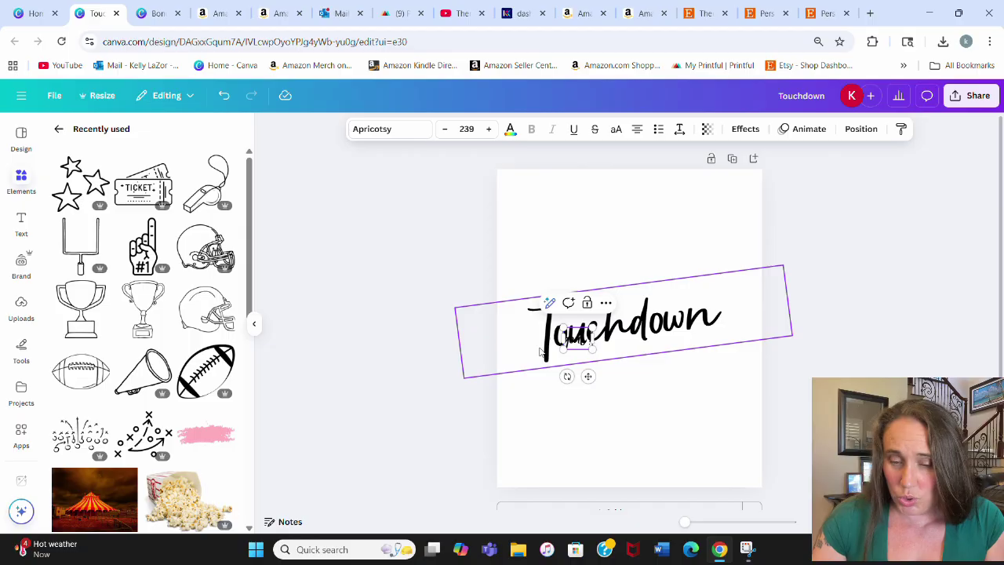
{"action": "left_click", "coordinate": [596, 392]}
{"action": "left_click_drag", "start_coordinate": [587, 352], "coordinate": [674, 487]}
{"action": "left_click_drag", "start_coordinate": [667, 439], "coordinate": [643, 409]}
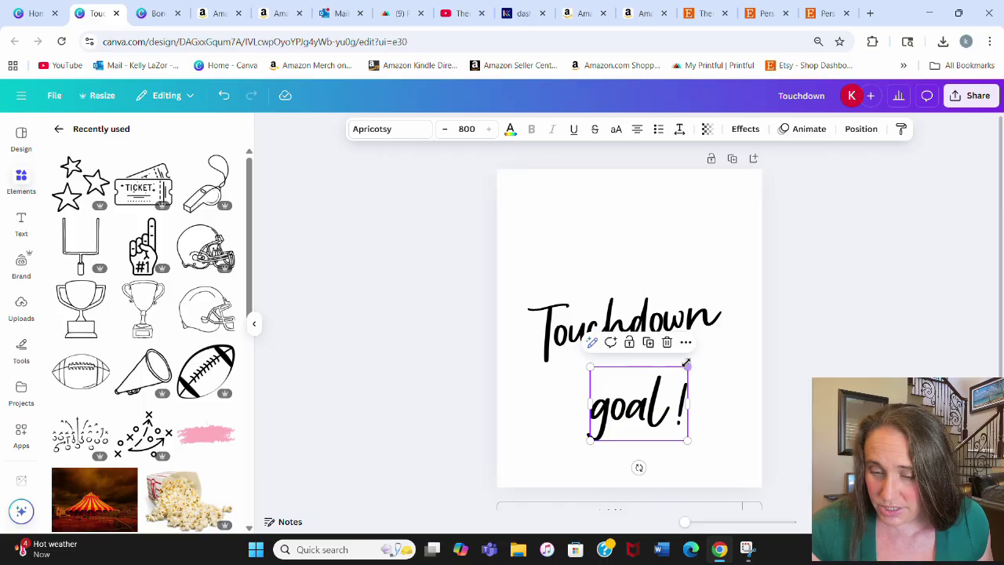
{"action": "left_click_drag", "start_coordinate": [687, 363], "coordinate": [653, 392]}
{"action": "left_click", "coordinate": [827, 293]}
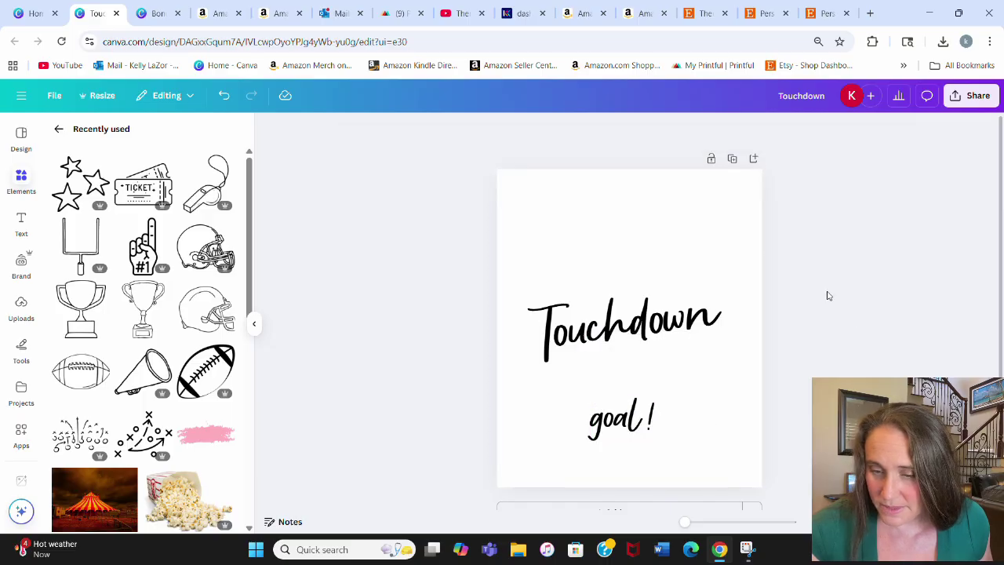
{"action": "left_click", "coordinate": [698, 196]}
{"action": "key", "text": "t"}
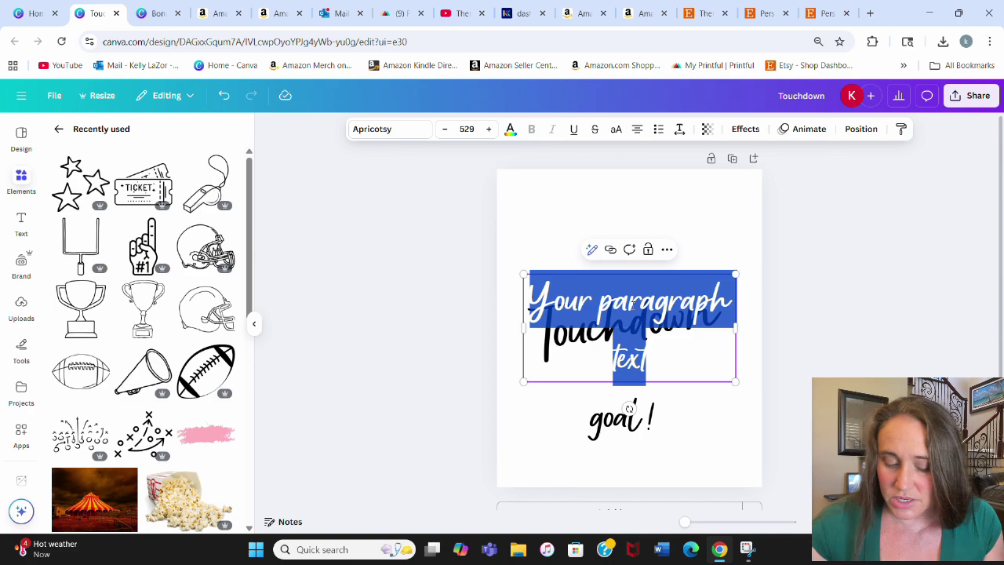
Type the player's name with #8 on a second line, near the top right
{"action": "type", "text": "Sco"}
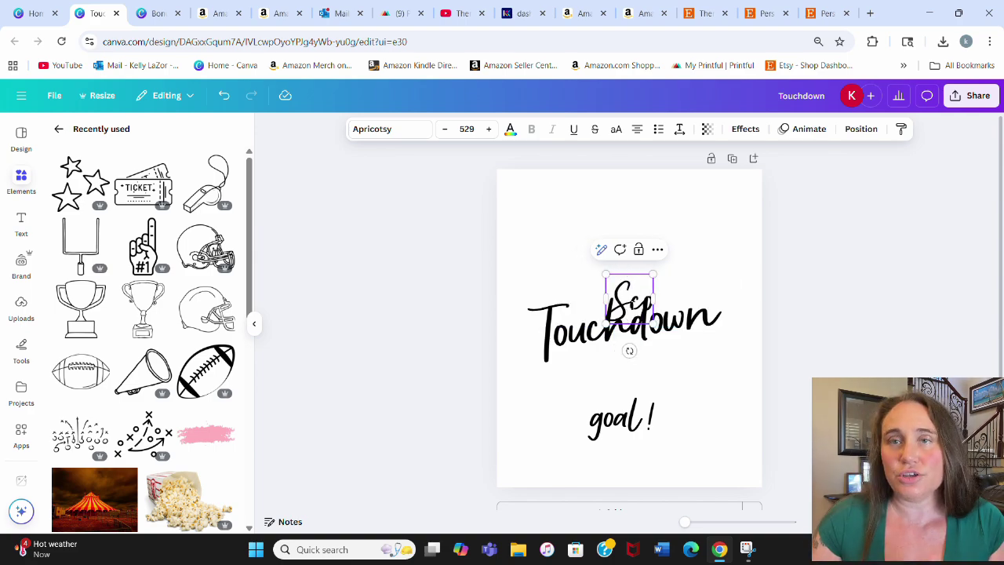
{"action": "type", "text": "tt"}
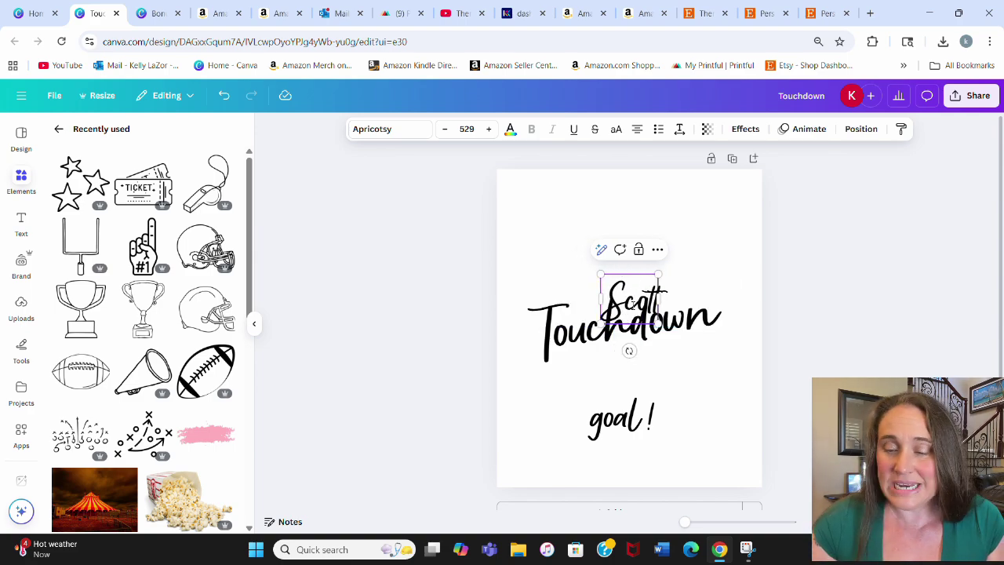
{"action": "left_click", "coordinate": [617, 298]}
{"action": "left_click_drag", "start_coordinate": [669, 250], "coordinate": [739, 171]}
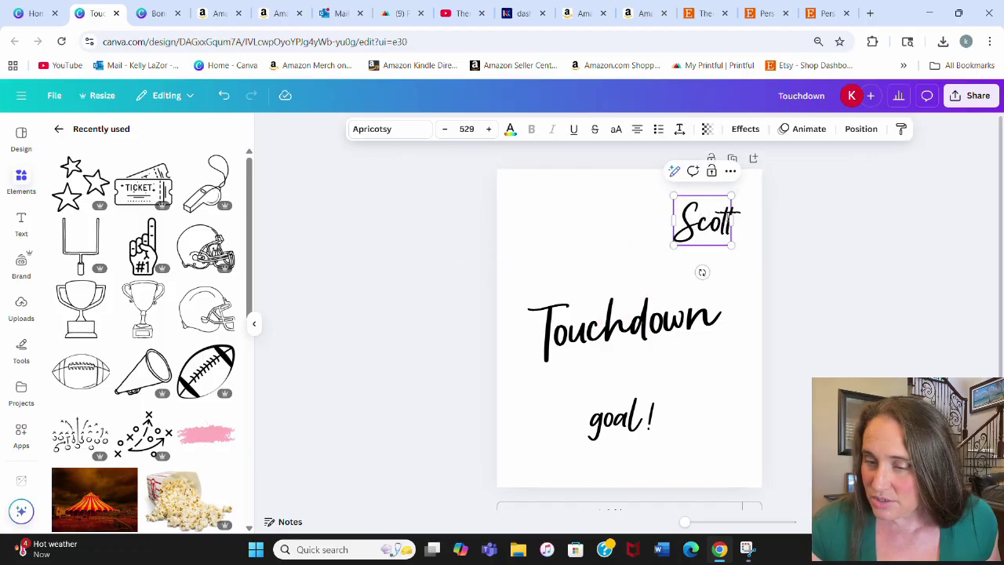
{"action": "left_click_drag", "start_coordinate": [731, 227], "coordinate": [734, 227]}
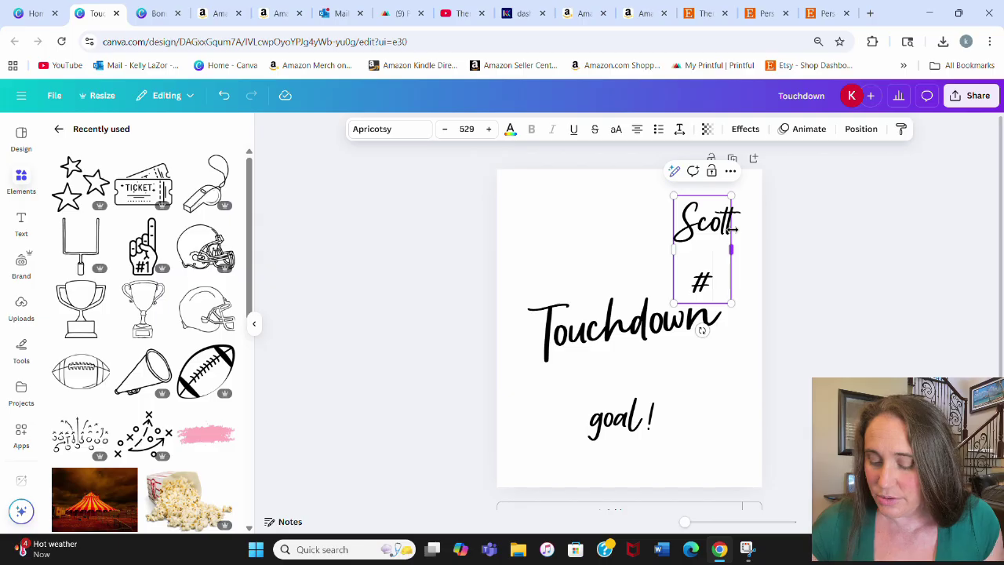
{"action": "type", "text": "8"}
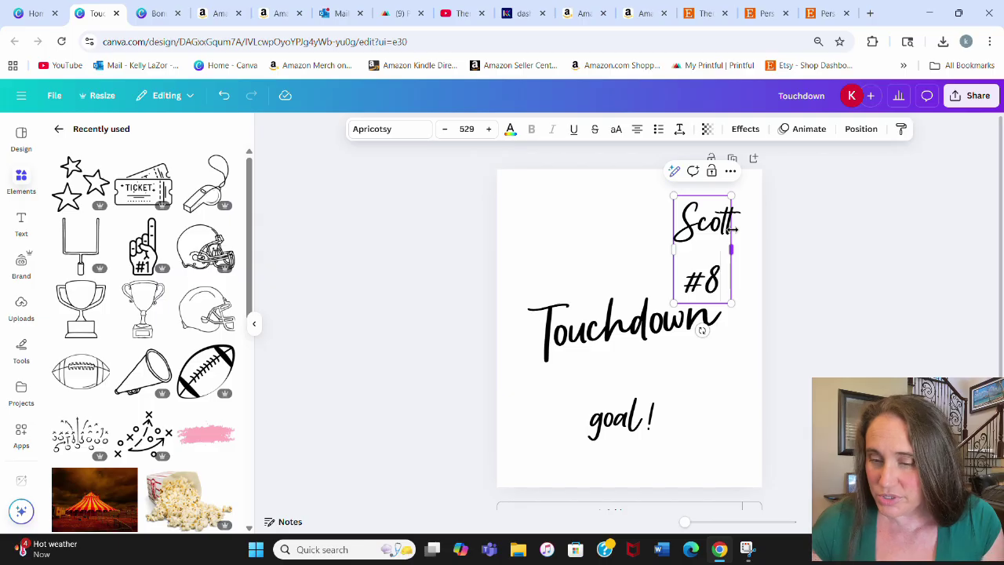
Tighten the name text's line spacing to 1.04 and shift it slightly left
{"action": "left_click", "coordinate": [679, 128]}
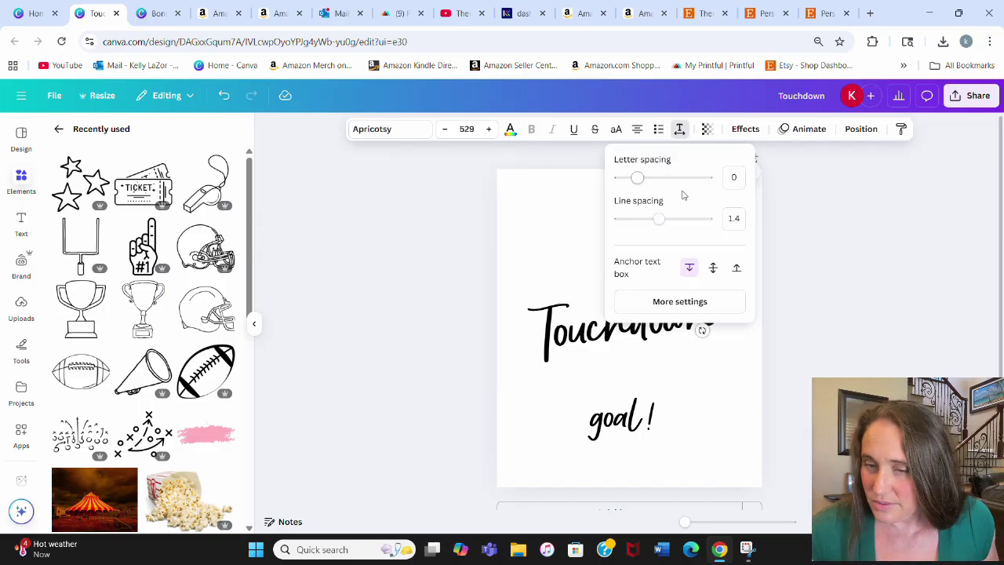
{"action": "mouse_move", "coordinate": [652, 226]}
{"action": "left_mouse_down"}
{"action": "mouse_move", "coordinate": [621, 224]}
{"action": "mouse_move", "coordinate": [644, 227]}
{"action": "left_mouse_up"}
{"action": "left_click", "coordinate": [833, 228]}
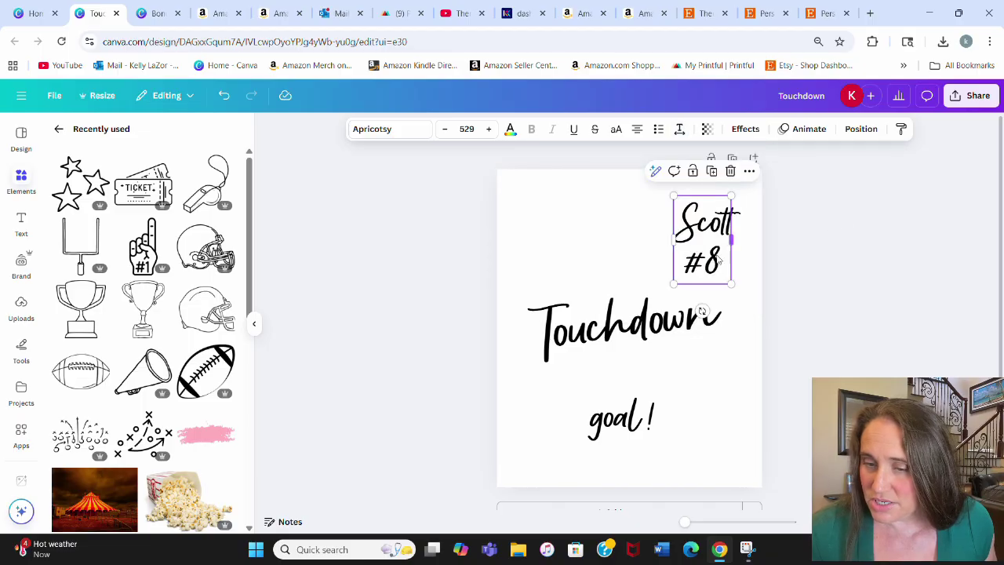
{"action": "left_click", "coordinate": [836, 241]}
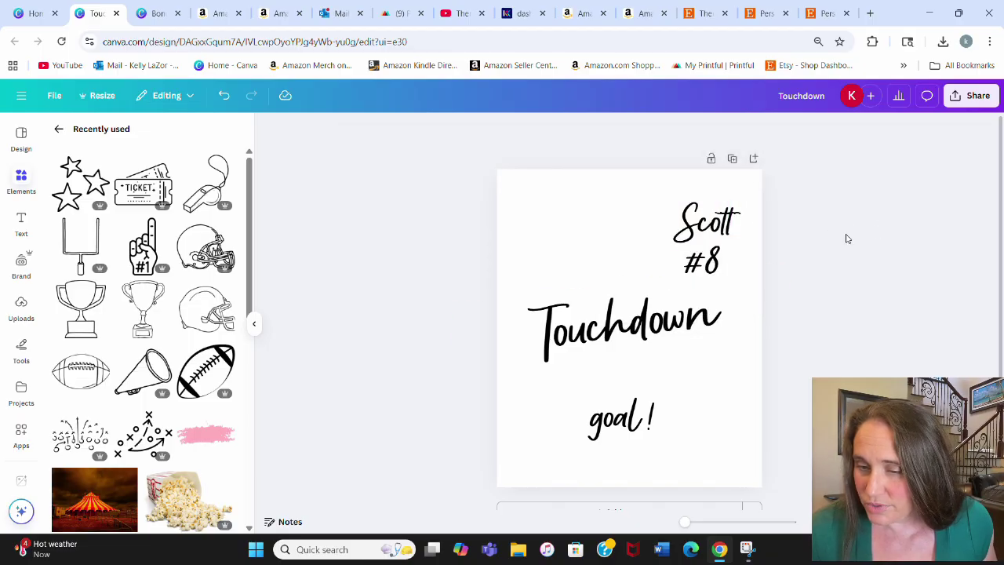
{"action": "left_click_drag", "start_coordinate": [708, 225], "coordinate": [683, 234]}
{"action": "left_click", "coordinate": [682, 131]}
{"action": "left_click", "coordinate": [609, 207]}
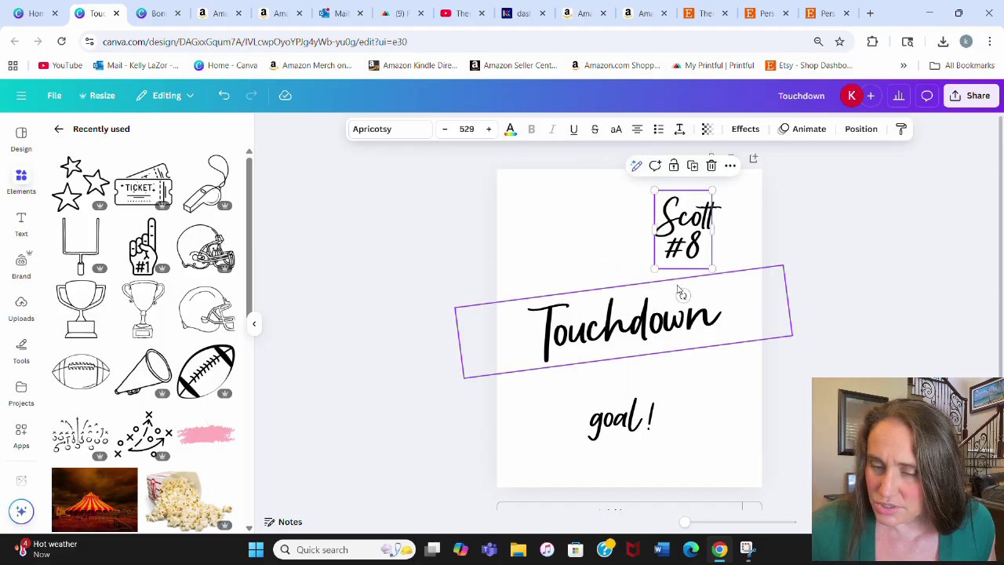
Tilt the name and #8 19° clockwise, shrink it into the top-right corner, and nudge goal! right
{"action": "left_click_drag", "start_coordinate": [682, 293], "coordinate": [663, 298]}
{"action": "left_click_drag", "start_coordinate": [645, 255], "coordinate": [708, 227]}
{"action": "left_click", "coordinate": [868, 258]}
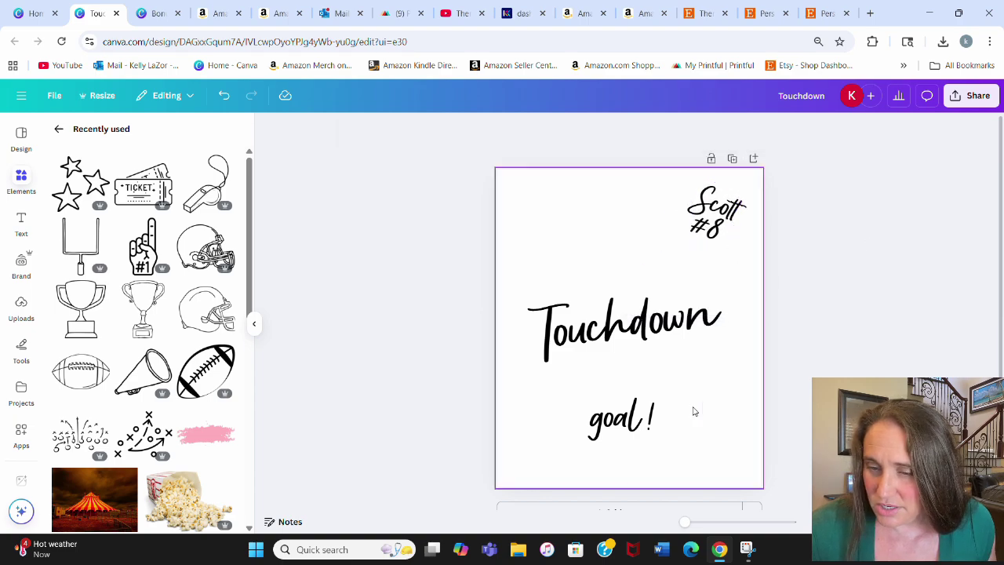
{"action": "mouse_move", "coordinate": [634, 429]}
{"action": "left_mouse_down"}
{"action": "mouse_move", "coordinate": [651, 421]}
{"action": "mouse_move", "coordinate": [637, 427]}
{"action": "left_mouse_up"}
{"action": "left_click", "coordinate": [914, 291]}
Add the football play diagram above goal!, centre it, and nudge goal! right beneath it
{"action": "left_click", "coordinate": [81, 434]}
{"action": "left_click_drag", "start_coordinate": [628, 345], "coordinate": [621, 417]}
{"action": "left_click", "coordinate": [614, 439]}
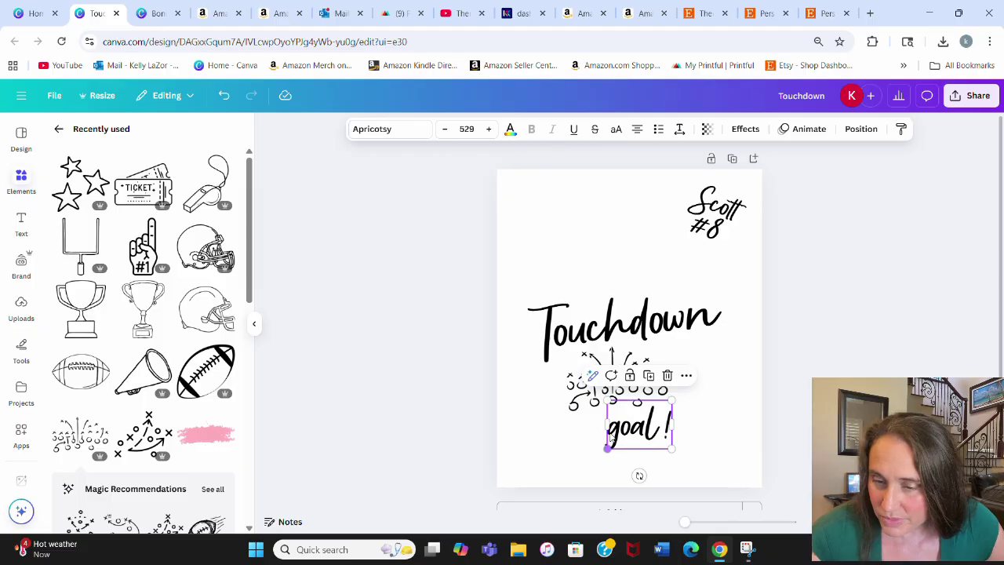
{"action": "left_click", "coordinate": [739, 432]}
{"action": "left_click_drag", "start_coordinate": [637, 430], "coordinate": [645, 430]}
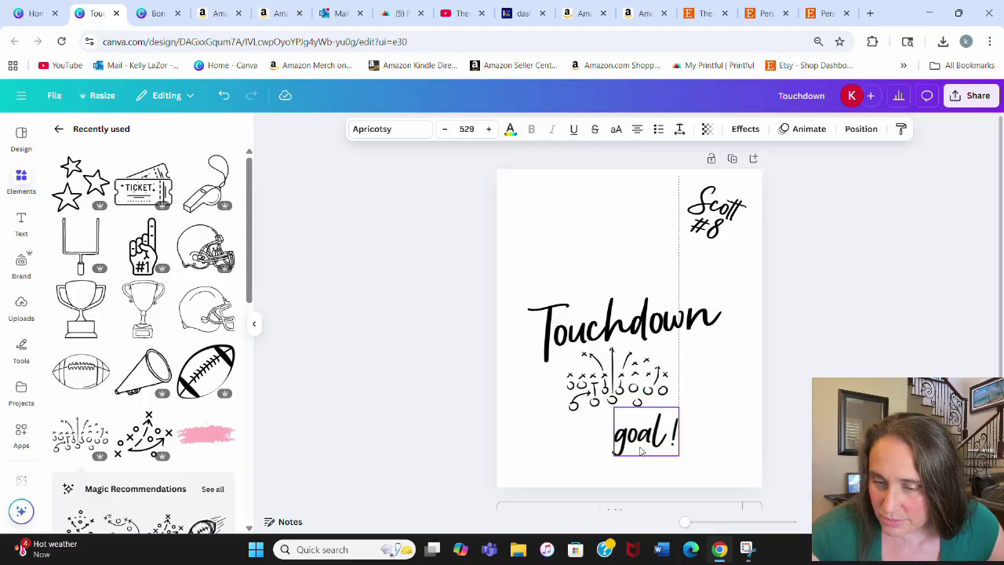
{"action": "left_click", "coordinate": [596, 385]}
{"action": "left_click_drag", "start_coordinate": [586, 385], "coordinate": [592, 389]}
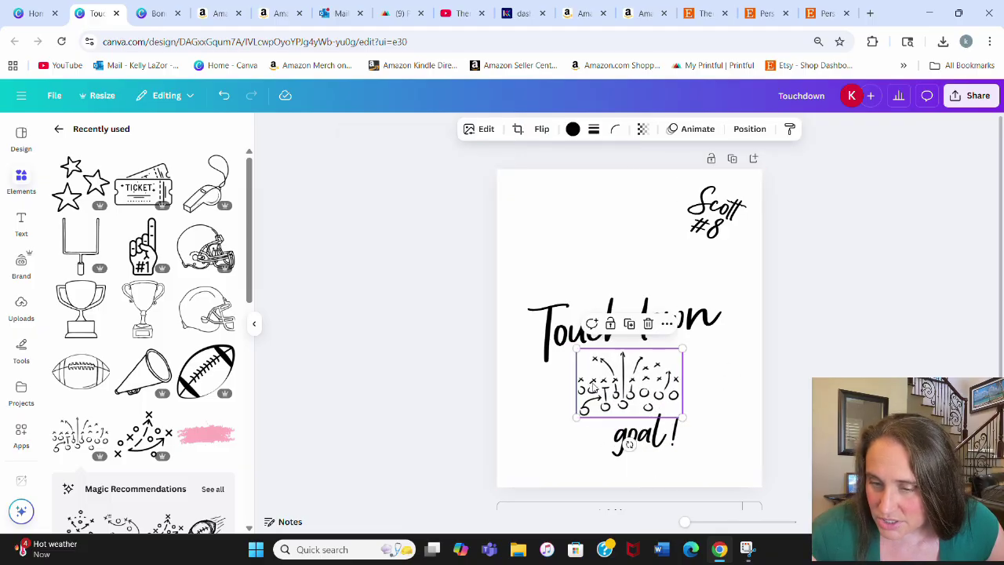
Add a shrunken goalpost above Touchdown, recentre Touchdown, and add the football outline
{"action": "left_click", "coordinate": [69, 250]}
{"action": "left_click_drag", "start_coordinate": [639, 304], "coordinate": [600, 223]}
{"action": "left_click_drag", "start_coordinate": [621, 192], "coordinate": [613, 210]}
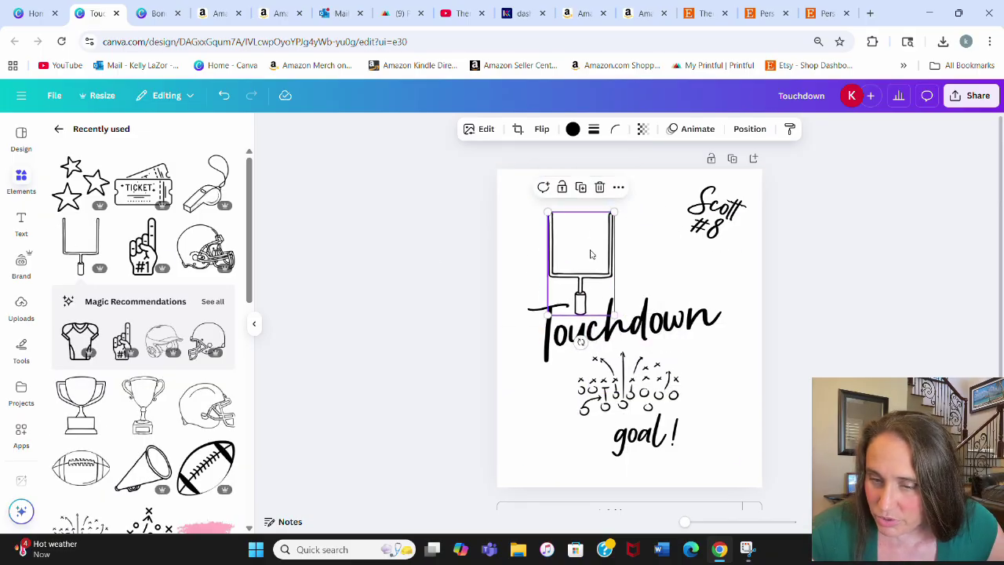
{"action": "left_click_drag", "start_coordinate": [589, 254], "coordinate": [606, 249]}
{"action": "left_click_drag", "start_coordinate": [671, 313], "coordinate": [696, 313]}
{"action": "left_click_drag", "start_coordinate": [604, 222], "coordinate": [619, 222]}
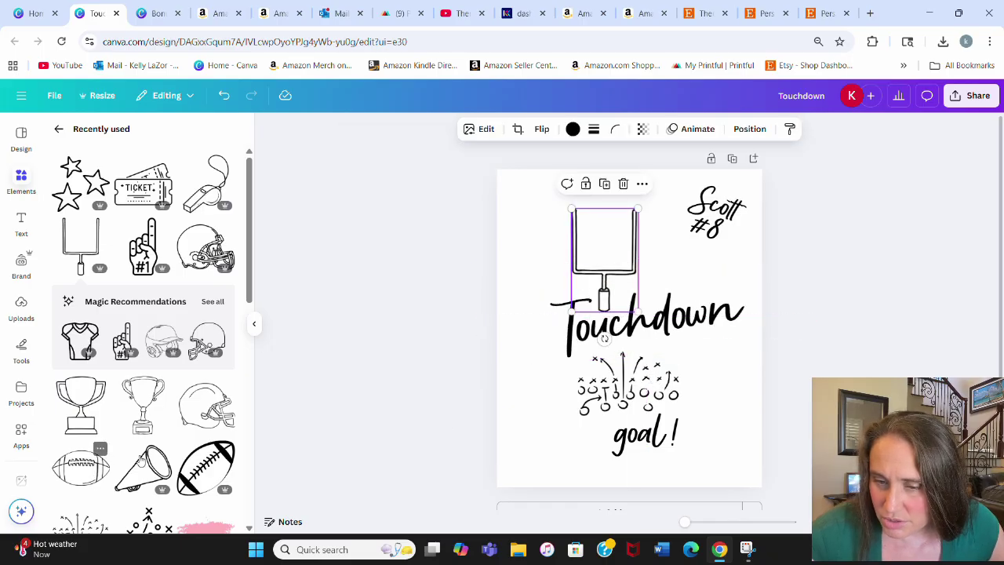
{"action": "left_click", "coordinate": [90, 475]}
Tilt and shrink the football left of Touchdown, and make Touchdown slightly smaller
{"action": "left_click_drag", "start_coordinate": [647, 357], "coordinate": [511, 378]}
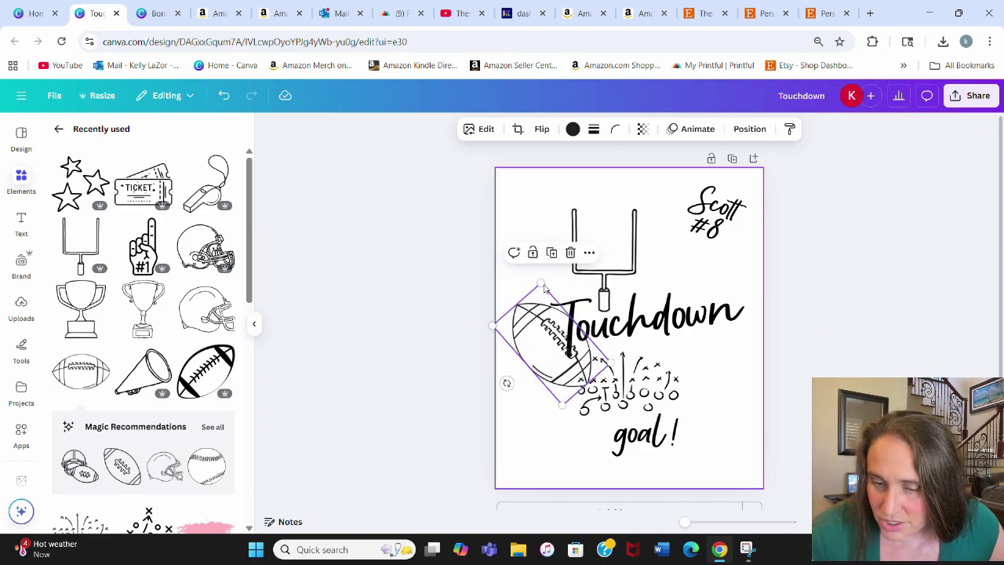
{"action": "left_click_drag", "start_coordinate": [536, 287], "coordinate": [533, 316]}
{"action": "left_click_drag", "start_coordinate": [551, 379], "coordinate": [539, 372]}
{"action": "left_click_drag", "start_coordinate": [679, 328], "coordinate": [702, 333]}
{"action": "left_click_drag", "start_coordinate": [826, 258], "coordinate": [785, 271]}
{"action": "left_click", "coordinate": [862, 275]}
{"action": "left_click_drag", "start_coordinate": [542, 354], "coordinate": [535, 350]}
{"action": "left_click", "coordinate": [917, 337]}
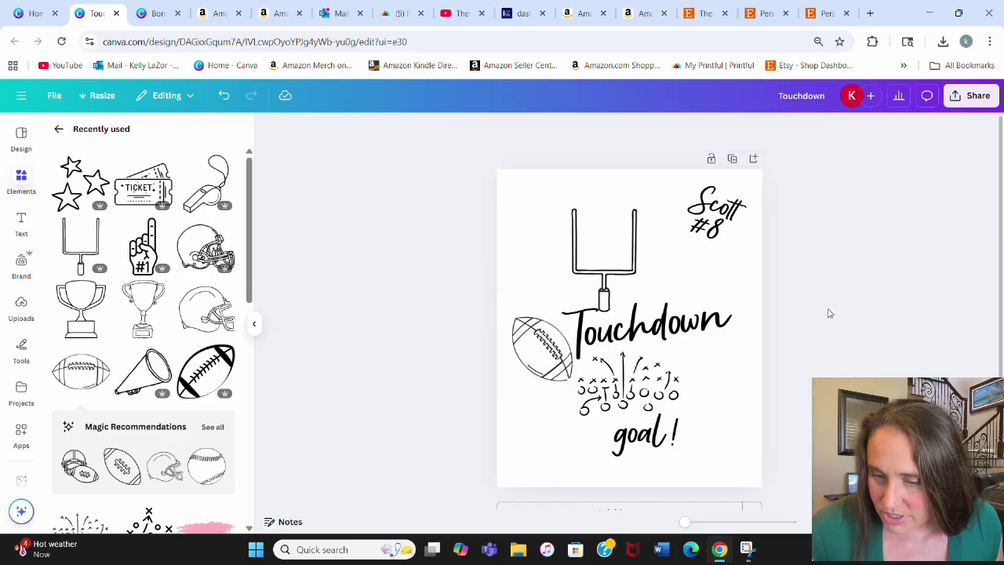
Undo Touchdown's accidental tilt, shift the goal post and play diagram right, and tilt goal!
{"action": "left_click", "coordinate": [685, 335]}
{"action": "key", "text": "ctrl+z"}
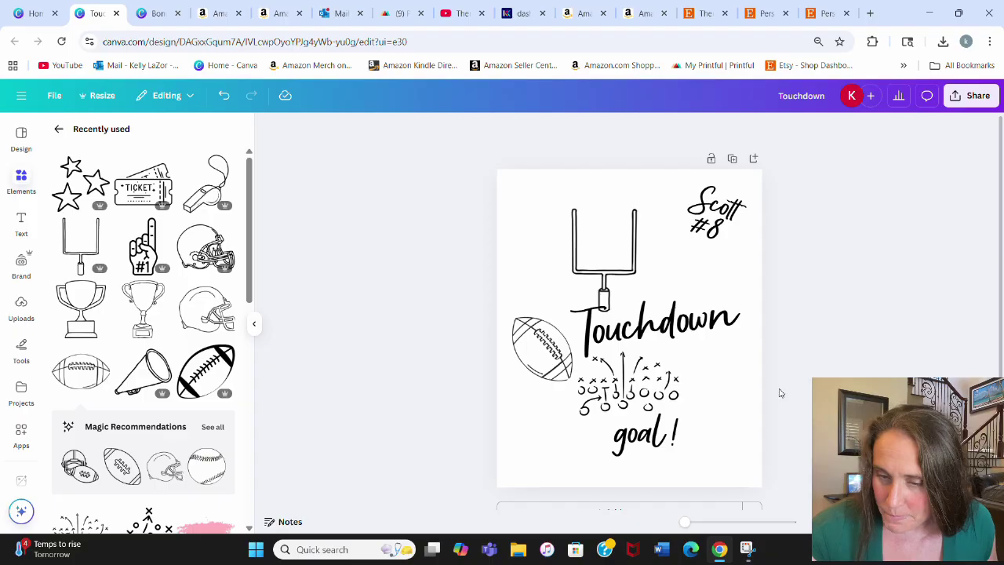
{"action": "left_click_drag", "start_coordinate": [610, 227], "coordinate": [627, 231]}
{"action": "left_click_drag", "start_coordinate": [633, 375], "coordinate": [650, 375]}
{"action": "left_click", "coordinate": [792, 408]}
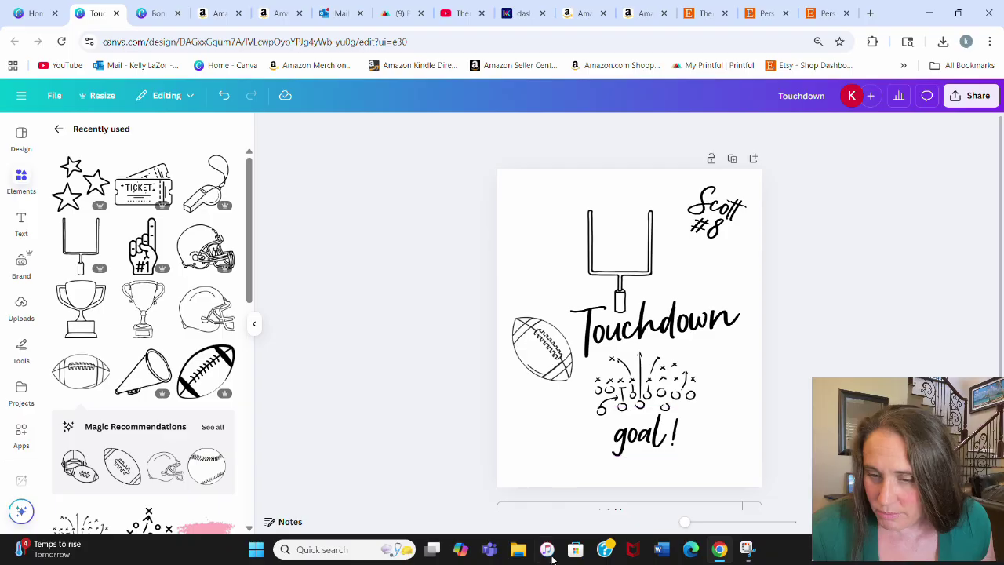
{"action": "left_click_drag", "start_coordinate": [645, 435], "coordinate": [614, 436]}
{"action": "left_click_drag", "start_coordinate": [615, 487], "coordinate": [602, 513]}
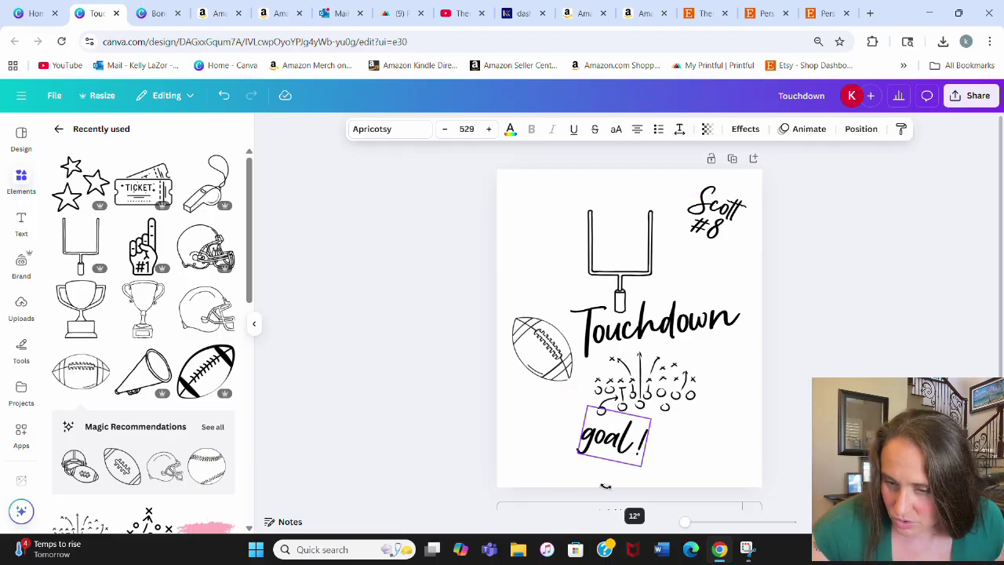
{"action": "left_click", "coordinate": [710, 421]}
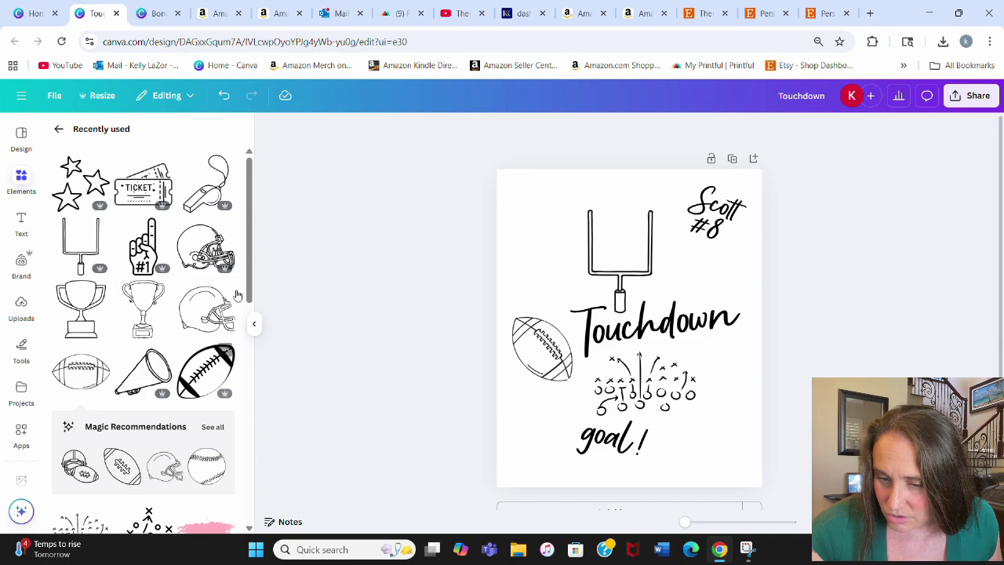
Tuck a shrunken helmet tilted 19° beside the player name, and place a whistle bottom right
{"action": "left_click", "coordinate": [205, 247]}
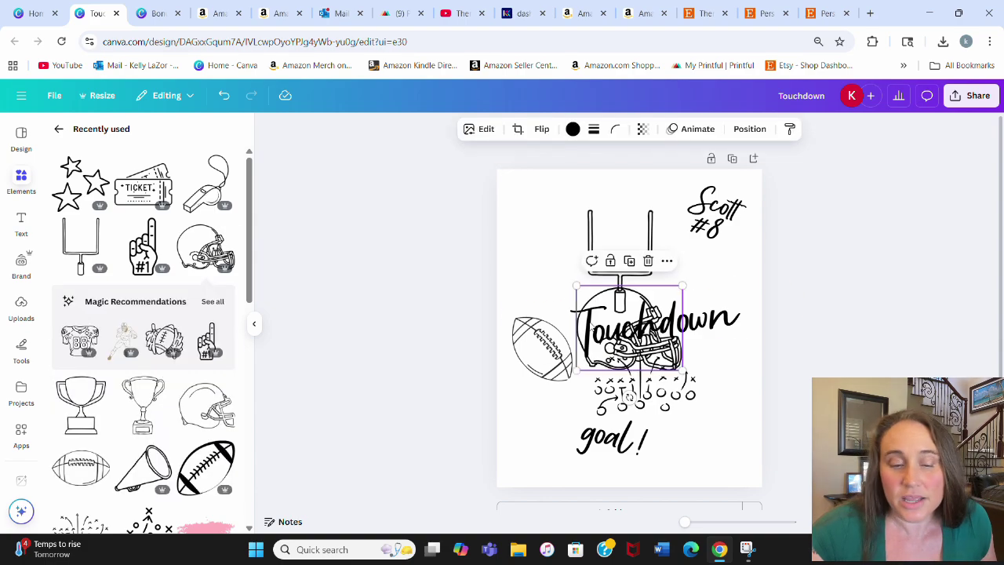
{"action": "left_click_drag", "start_coordinate": [652, 300], "coordinate": [736, 249]}
{"action": "left_click", "coordinate": [757, 234]}
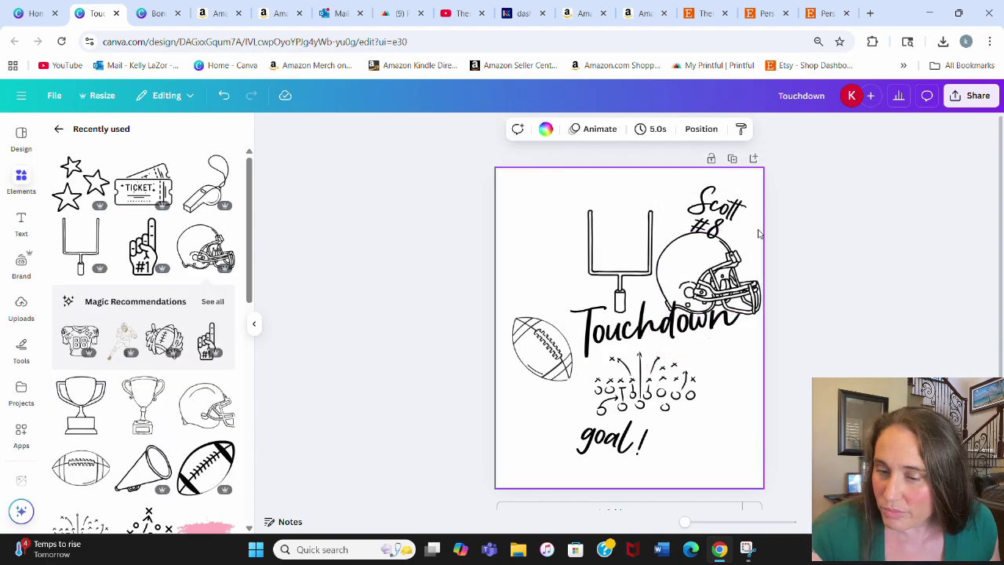
{"action": "left_click", "coordinate": [757, 237]}
{"action": "left_click_drag", "start_coordinate": [752, 235], "coordinate": [693, 275]}
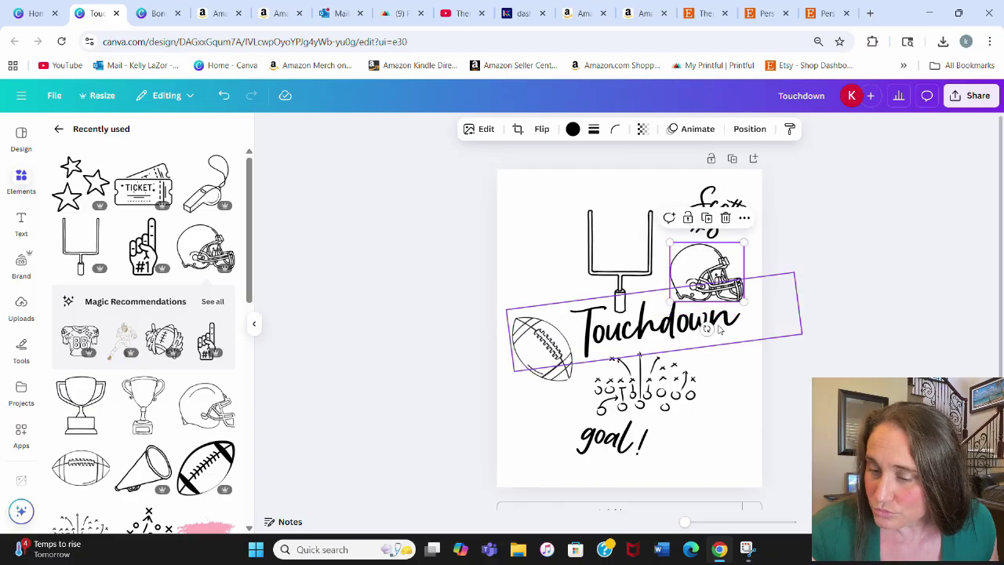
{"action": "left_click_drag", "start_coordinate": [707, 328], "coordinate": [691, 324]}
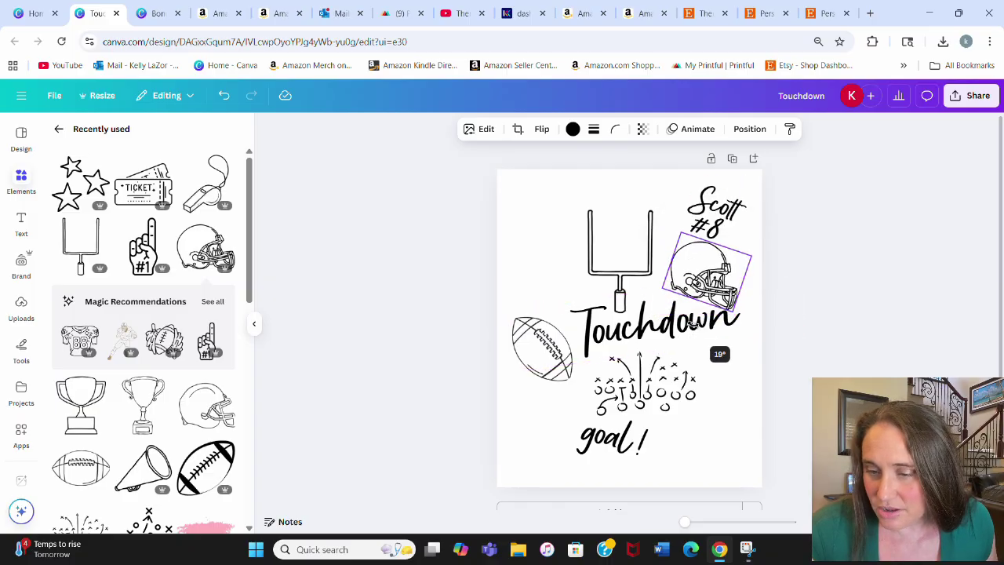
{"action": "left_click", "coordinate": [830, 307]}
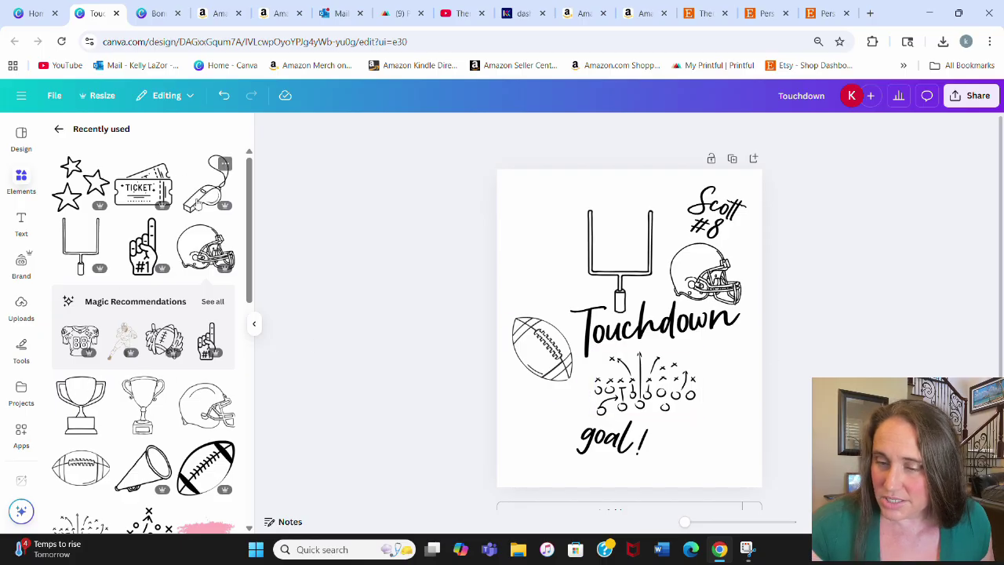
{"action": "left_click", "coordinate": [207, 200]}
{"action": "left_click_drag", "start_coordinate": [623, 382], "coordinate": [701, 446]}
Shrink the whistle and move it up beside the play diagram
{"action": "left_click_drag", "start_coordinate": [758, 334], "coordinate": [719, 383]}
{"action": "left_click_drag", "start_coordinate": [689, 439], "coordinate": [706, 416]}
{"action": "left_click", "coordinate": [830, 329]}
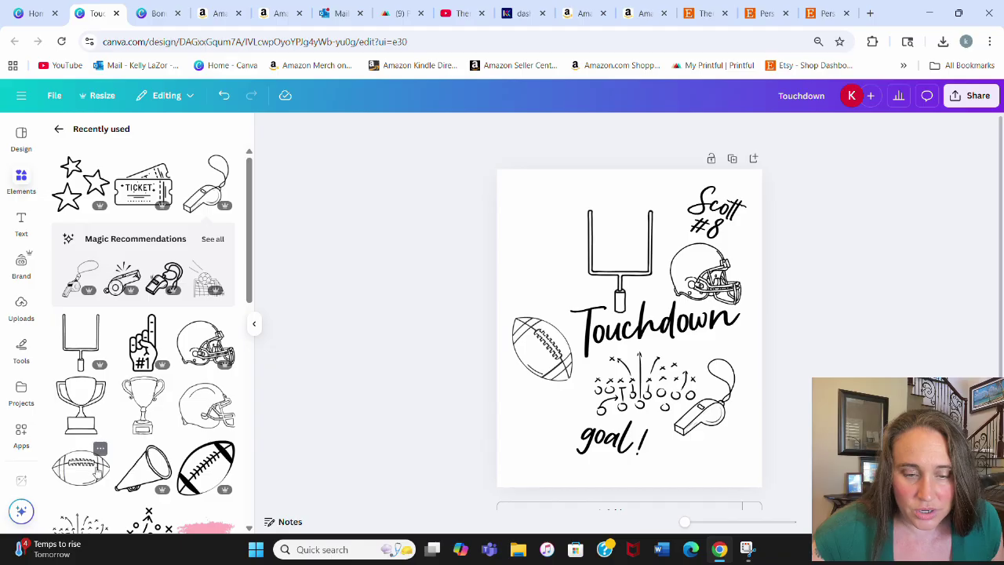
Add a megaphone, shrink it, rotate it about -96°, and place it beside the goal post
{"action": "left_click", "coordinate": [123, 475]}
{"action": "left_click_drag", "start_coordinate": [667, 345], "coordinate": [585, 228]}
{"action": "left_click_drag", "start_coordinate": [615, 174], "coordinate": [586, 197]}
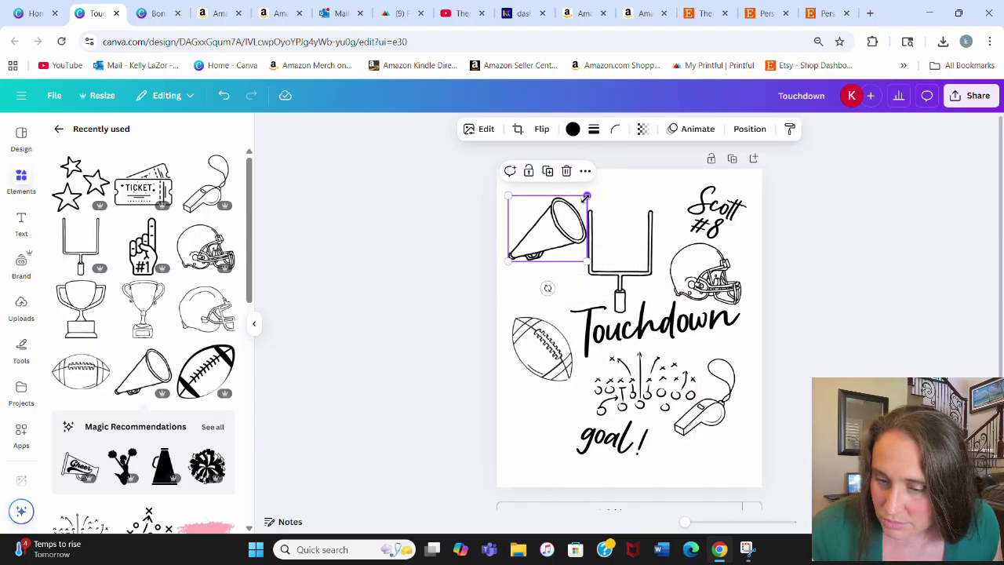
{"action": "left_click_drag", "start_coordinate": [551, 248], "coordinate": [552, 272]}
{"action": "left_click_drag", "start_coordinate": [545, 311], "coordinate": [607, 214]}
{"action": "left_click_drag", "start_coordinate": [542, 234], "coordinate": [554, 268]}
{"action": "left_click", "coordinate": [396, 258]}
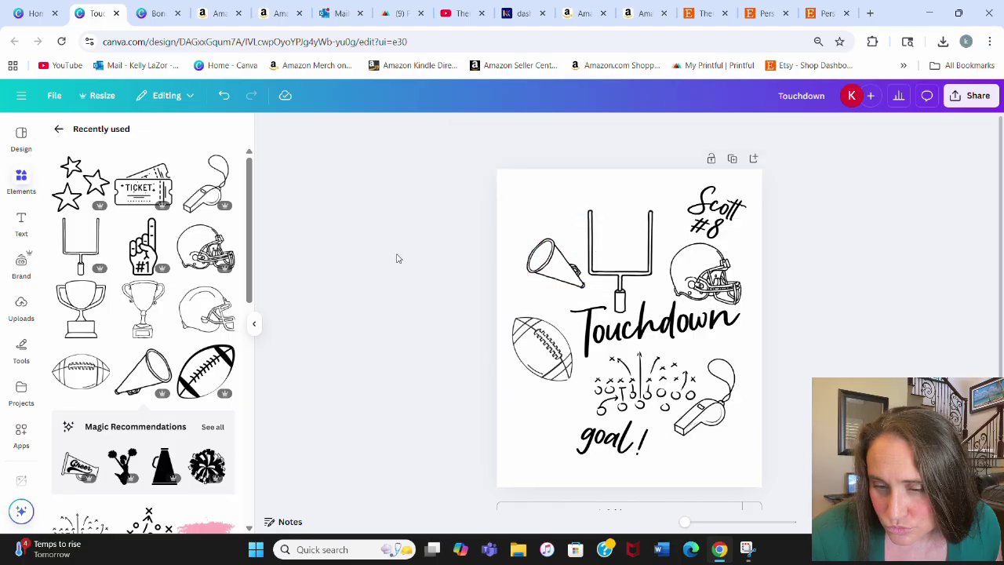
Add a shrunken stars graphic atop the goal post
{"action": "left_click", "coordinate": [80, 182]}
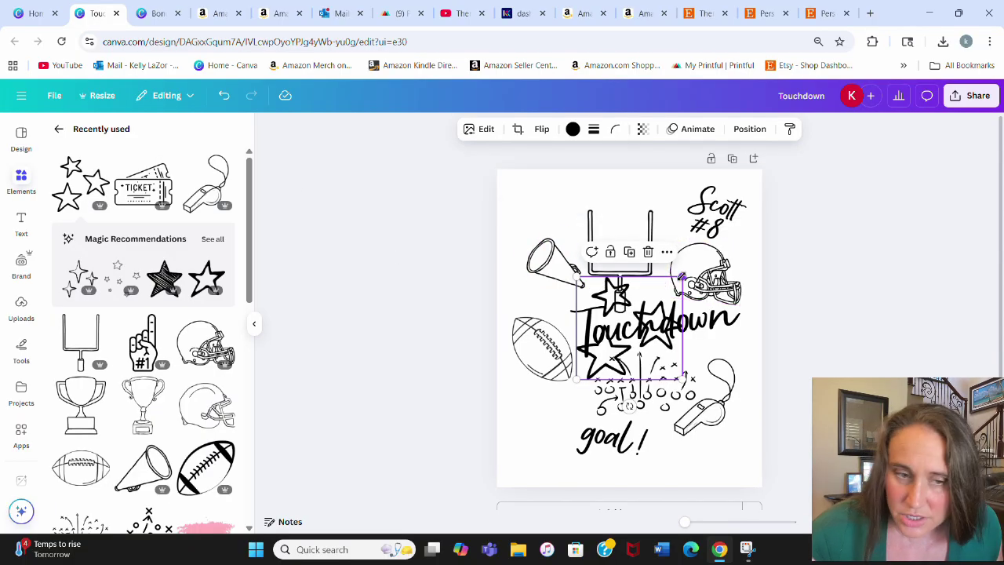
{"action": "left_click_drag", "start_coordinate": [682, 277], "coordinate": [617, 214]}
{"action": "left_click", "coordinate": [784, 246]}
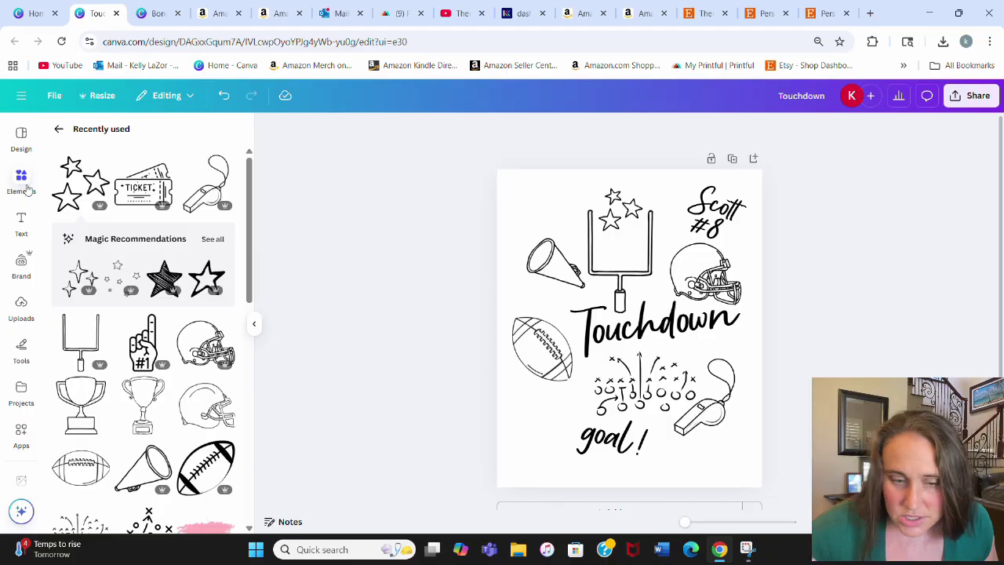
Add a ticket at the lower left tilted to -41°, and nudge goal! slightly right
{"action": "left_click", "coordinate": [142, 187]}
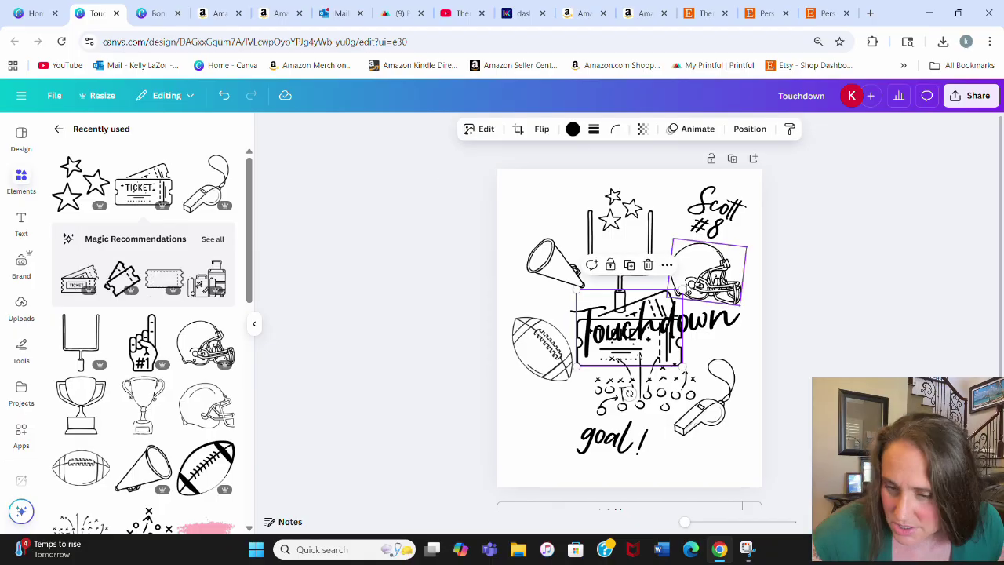
{"action": "left_click_drag", "start_coordinate": [627, 338], "coordinate": [532, 423]}
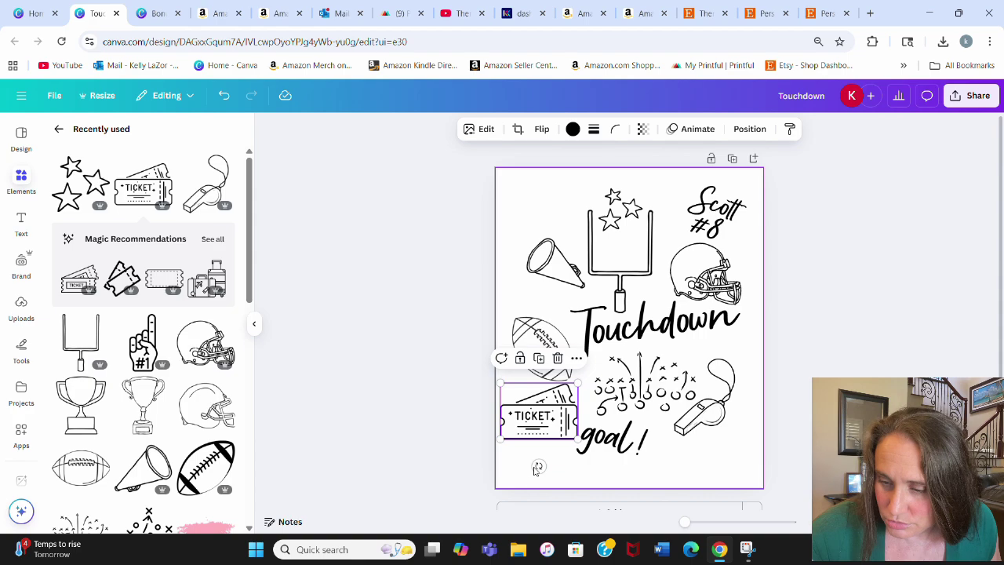
{"action": "left_click_drag", "start_coordinate": [538, 467], "coordinate": [571, 448]}
{"action": "left_click_drag", "start_coordinate": [549, 416], "coordinate": [593, 424]}
{"action": "left_click_drag", "start_coordinate": [605, 438], "coordinate": [622, 447]}
{"action": "left_click", "coordinate": [807, 342]}
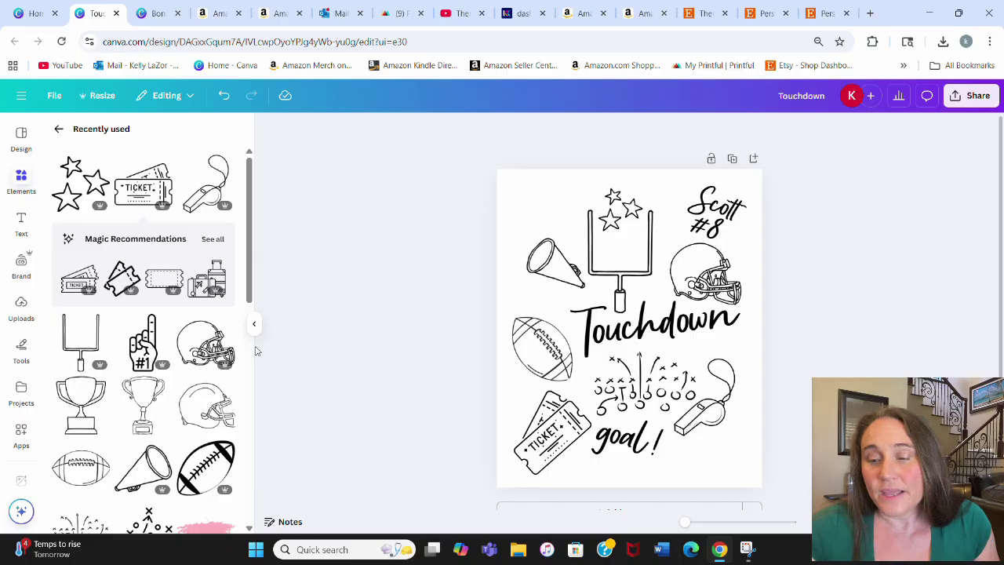
Add a small tilted trophy and position it beside Touchdown under the right side
{"action": "left_click", "coordinate": [81, 404]}
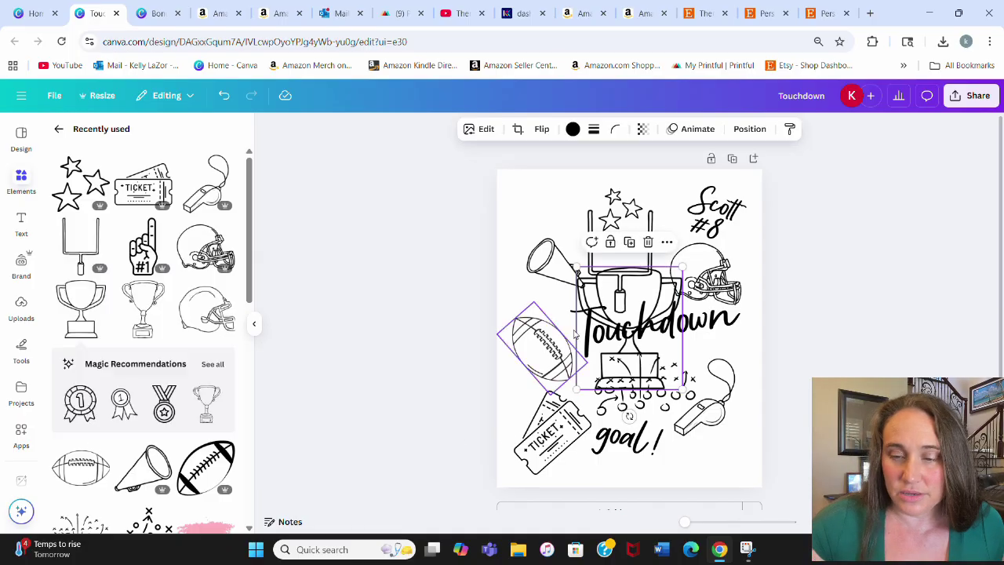
{"action": "left_click_drag", "start_coordinate": [683, 268], "coordinate": [642, 314]}
{"action": "left_click_drag", "start_coordinate": [628, 374], "coordinate": [549, 217]}
{"action": "left_click_drag", "start_coordinate": [584, 256], "coordinate": [722, 357]}
{"action": "left_click_drag", "start_coordinate": [721, 405], "coordinate": [698, 406]}
{"action": "left_click", "coordinate": [749, 358]}
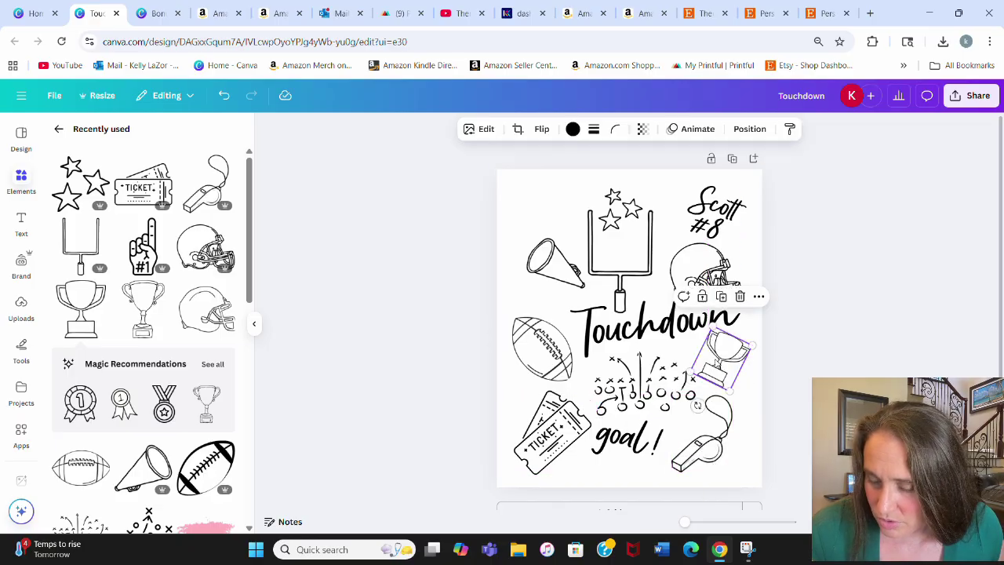
{"action": "left_click_drag", "start_coordinate": [706, 363], "coordinate": [721, 360]}
{"action": "left_click", "coordinate": [847, 318]}
Add a shrunken #1 foam finger in the top-left corner
{"action": "left_click", "coordinate": [143, 245]}
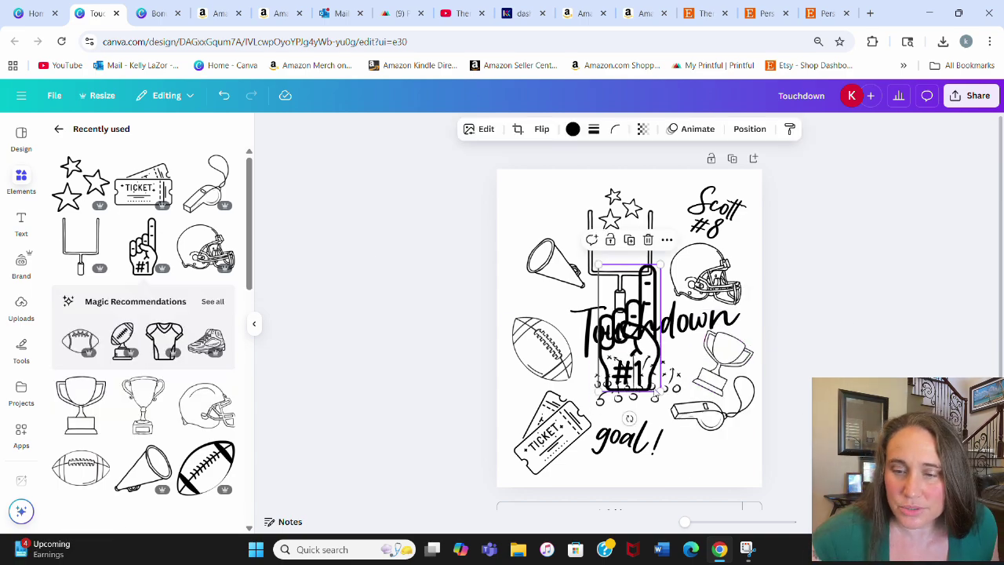
{"action": "left_click_drag", "start_coordinate": [653, 389], "coordinate": [629, 331]}
{"action": "left_click_drag", "start_coordinate": [613, 298], "coordinate": [533, 221]}
{"action": "left_click", "coordinate": [853, 274]}
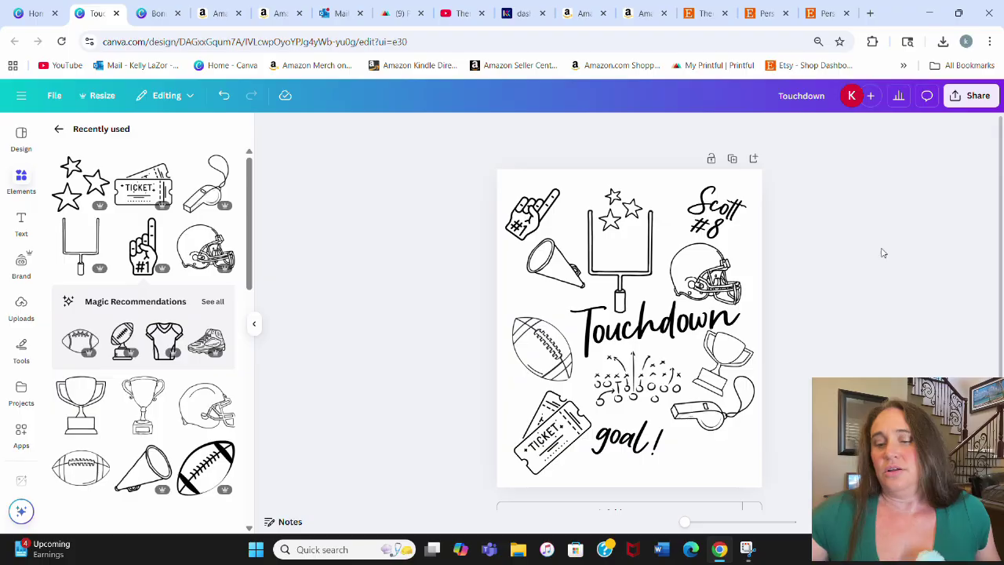
Make the stars blue and change all black graphics to the same blue
{"action": "left_click", "coordinate": [630, 203]}
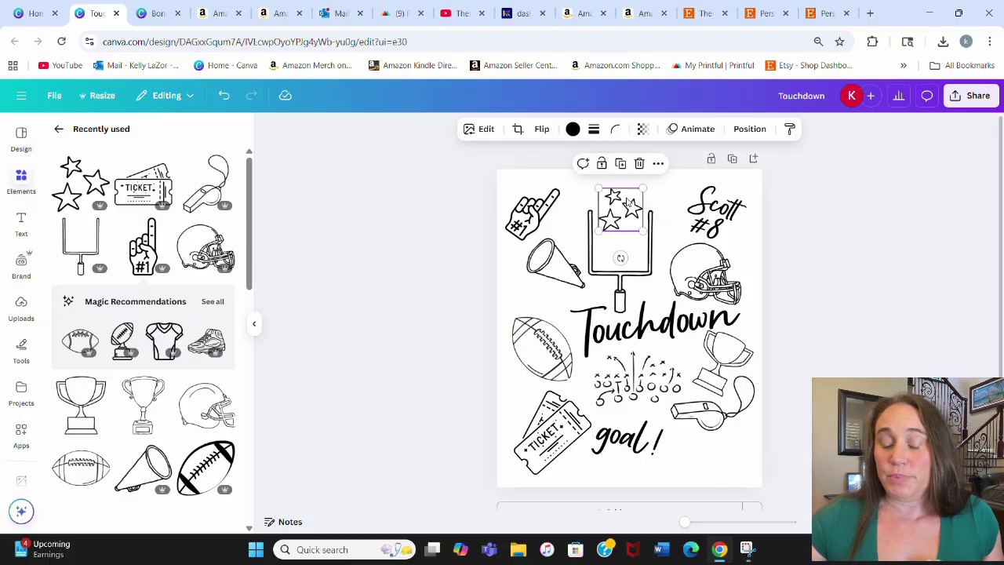
{"action": "left_click", "coordinate": [572, 129]}
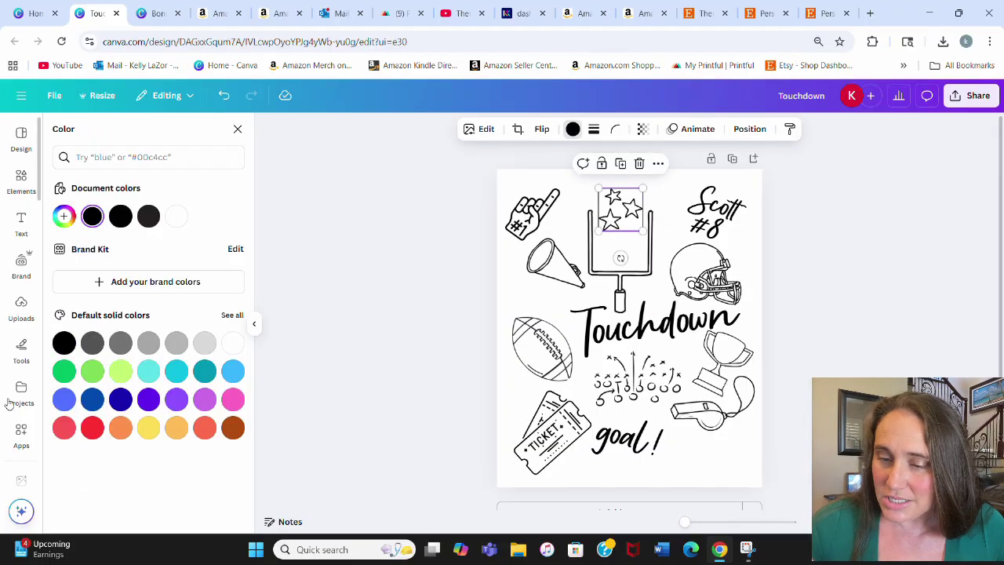
{"action": "left_click", "coordinate": [62, 402]}
{"action": "left_click", "coordinate": [91, 514]}
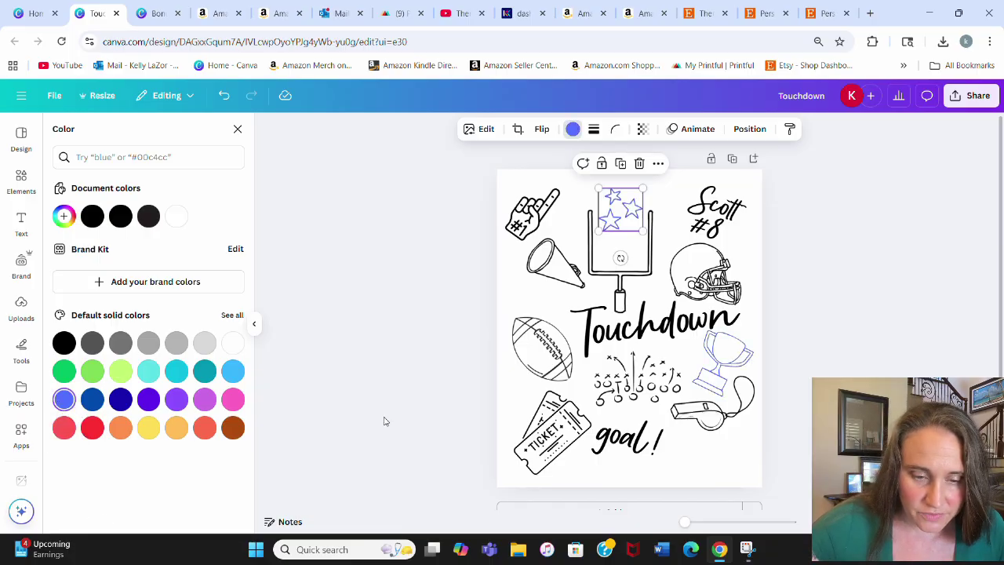
Recolour the Touchdown text, goal! text and play diagram to the document blue
{"action": "left_click", "coordinate": [632, 339]}
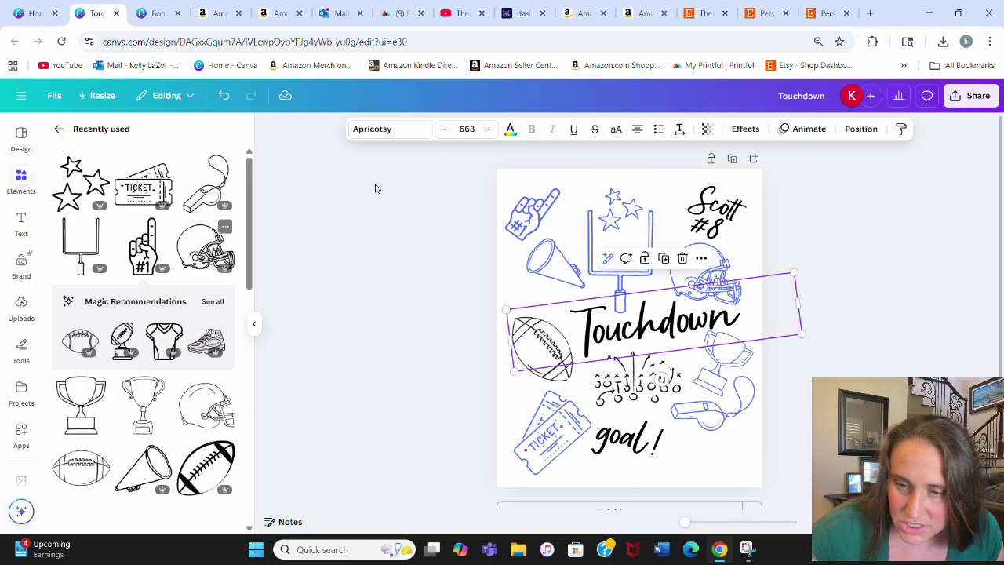
{"action": "left_click", "coordinate": [510, 131]}
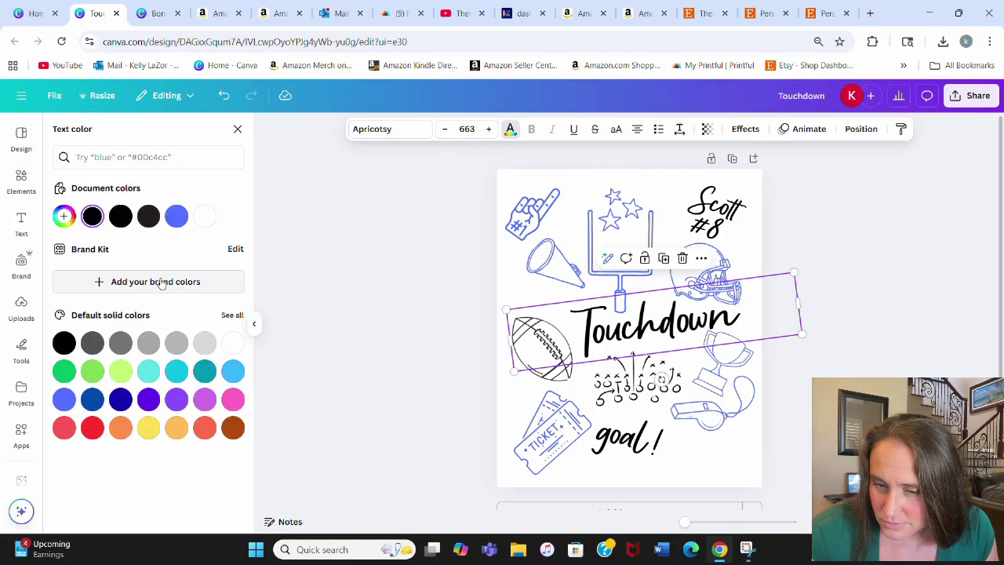
{"action": "left_click", "coordinate": [177, 216]}
{"action": "left_click", "coordinate": [610, 449]}
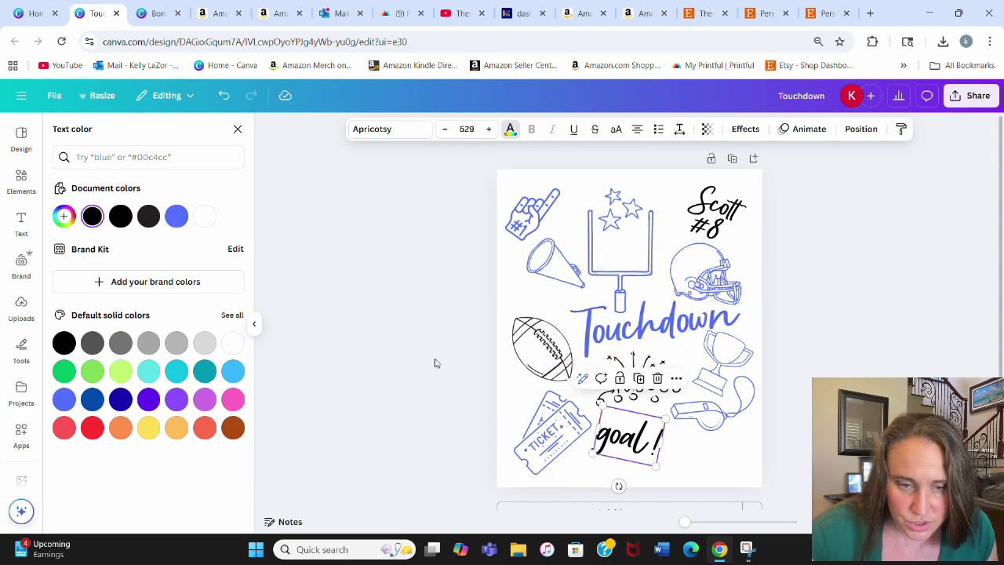
{"action": "left_click", "coordinate": [176, 217]}
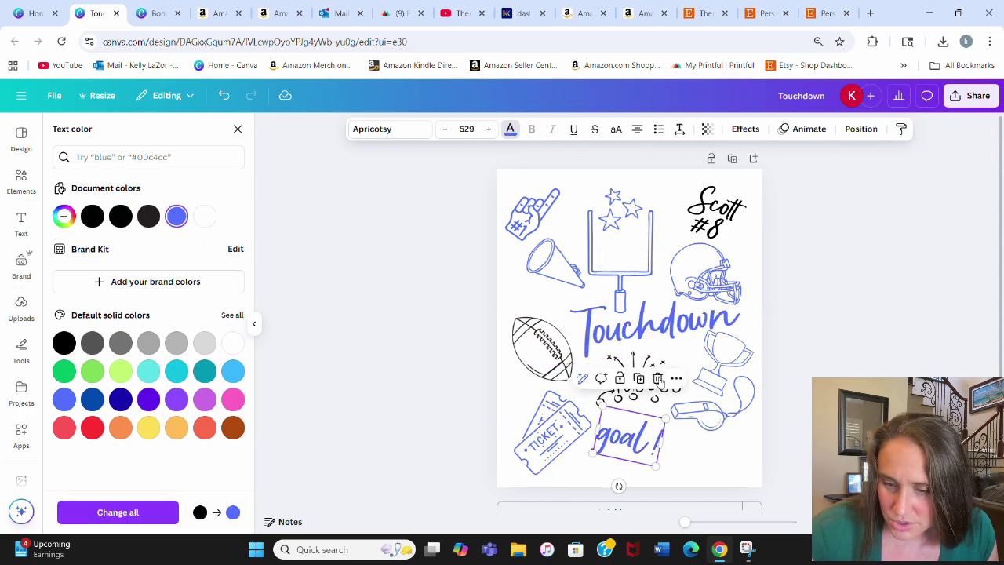
{"action": "left_click", "coordinate": [638, 404]}
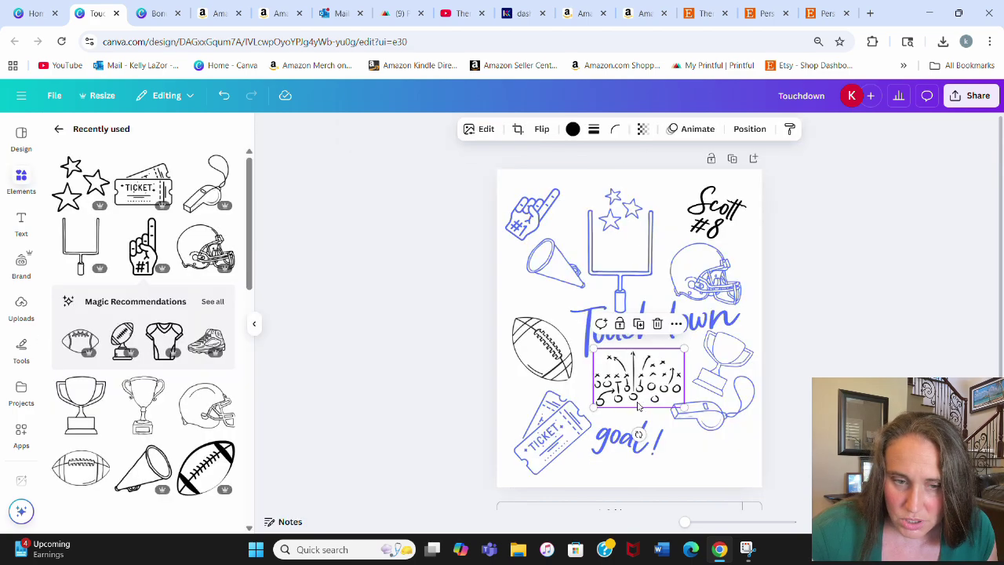
{"action": "left_click", "coordinate": [572, 129]}
{"action": "left_click", "coordinate": [177, 217]}
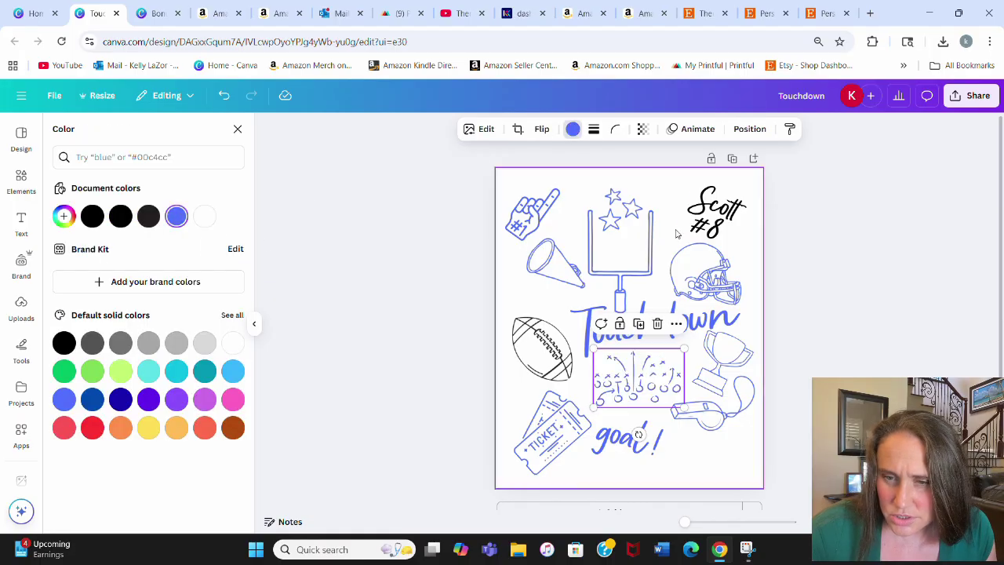
Turn the player name text and the football outline blue
{"action": "left_click", "coordinate": [710, 216]}
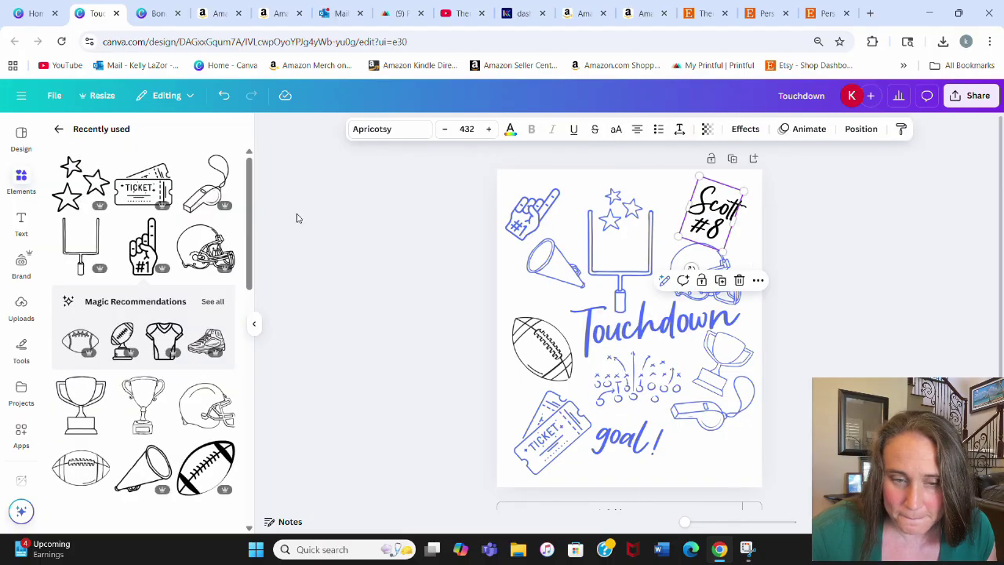
{"action": "left_click", "coordinate": [510, 128]}
{"action": "left_click", "coordinate": [148, 215]}
{"action": "left_click", "coordinate": [542, 345]}
{"action": "left_click", "coordinate": [573, 129]}
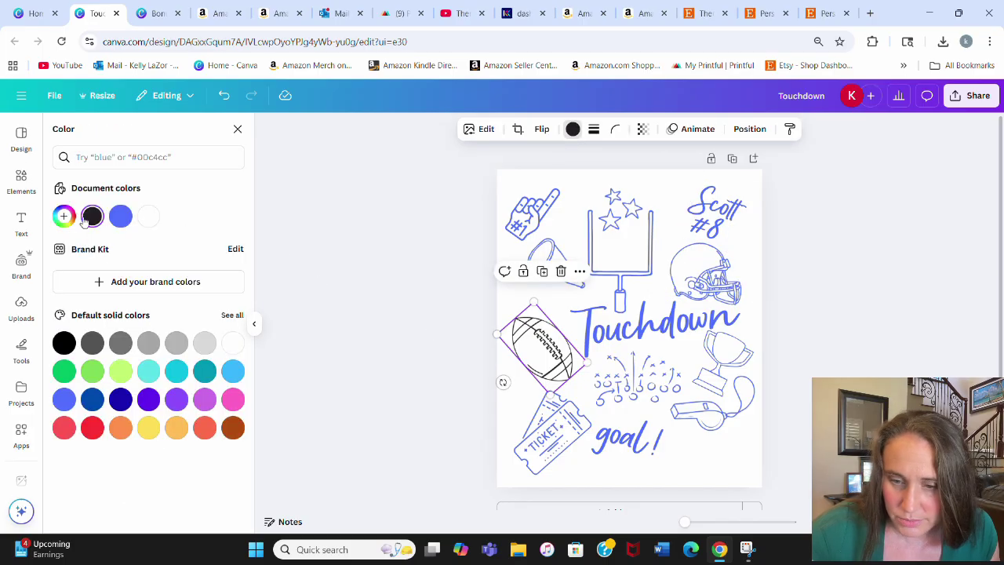
{"action": "left_click", "coordinate": [121, 216]}
{"action": "left_click", "coordinate": [904, 320]}
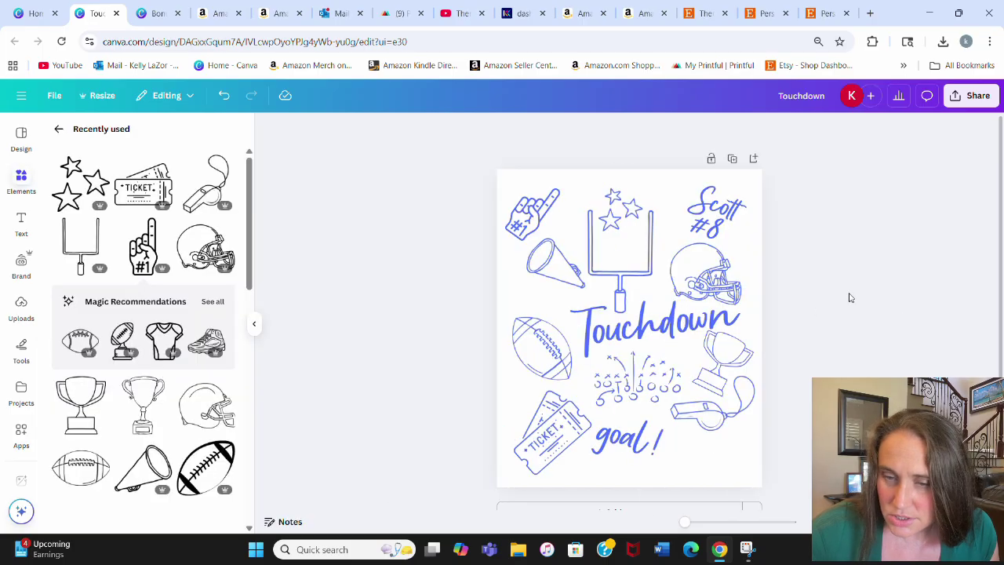
Nudge the trophy slightly left
{"action": "left_click", "coordinate": [718, 415]}
{"action": "left_click", "coordinate": [852, 342]}
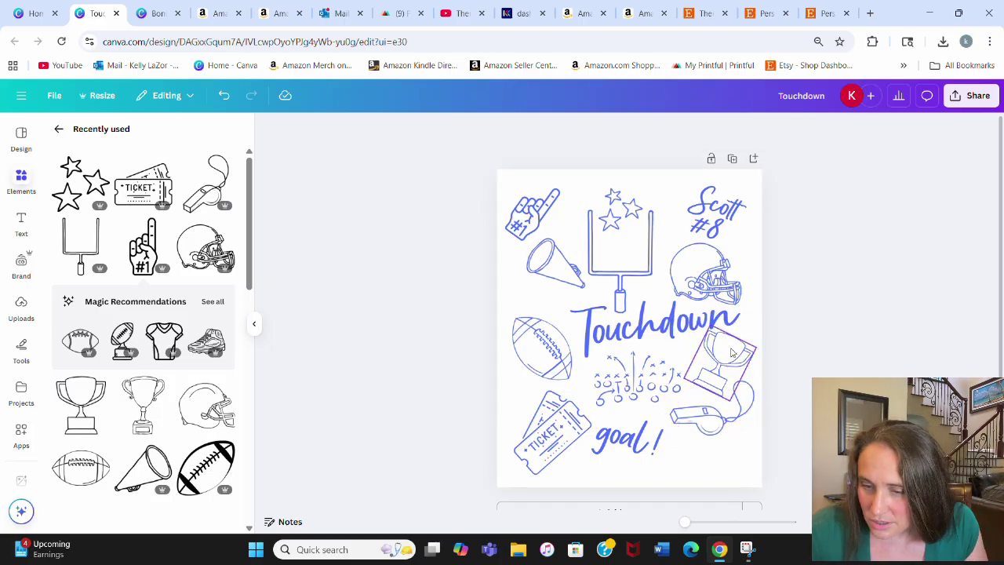
{"action": "left_click_drag", "start_coordinate": [730, 352], "coordinate": [722, 357]}
{"action": "left_click", "coordinate": [847, 341]}
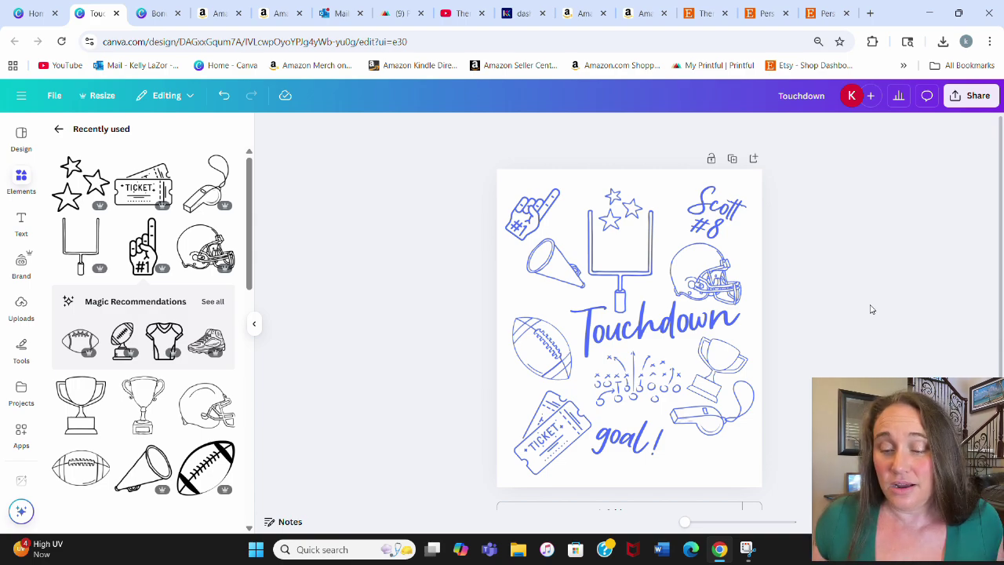
Tilt the stars graphic above the goalpost to a new angle
{"action": "left_click", "coordinate": [621, 210]}
{"action": "left_click_drag", "start_coordinate": [620, 258], "coordinate": [678, 276]}
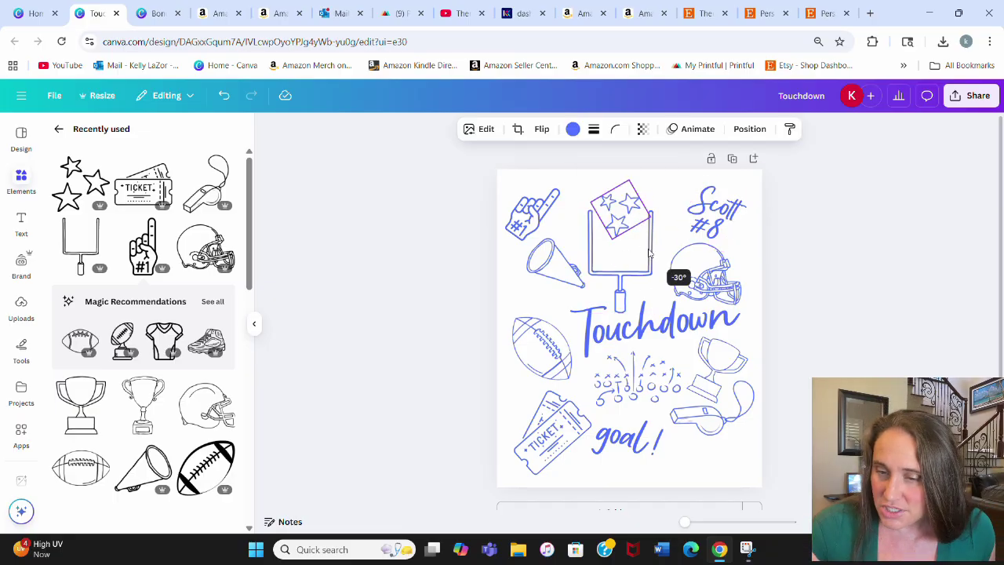
{"action": "left_click", "coordinate": [897, 250]}
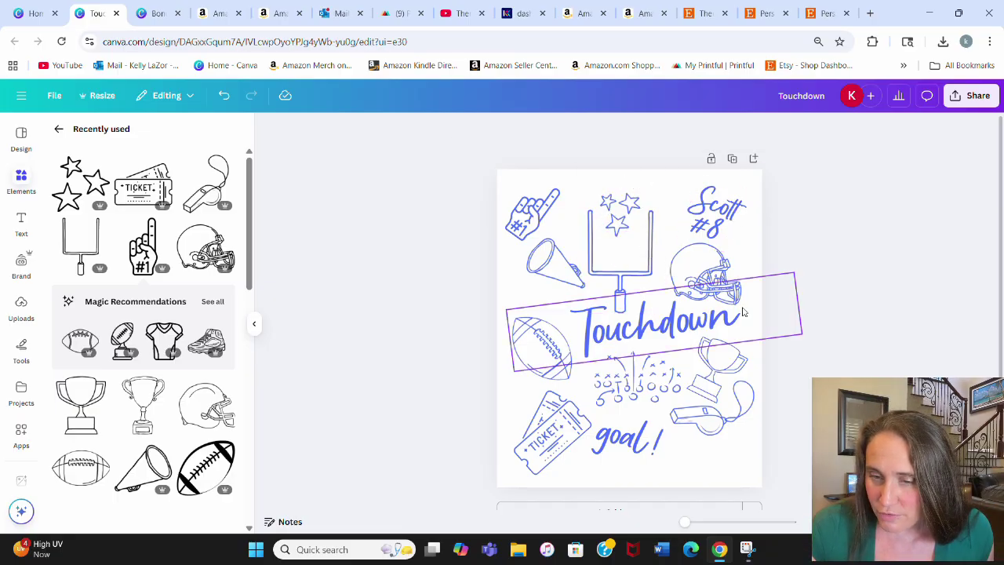
{"action": "left_click", "coordinate": [546, 280]}
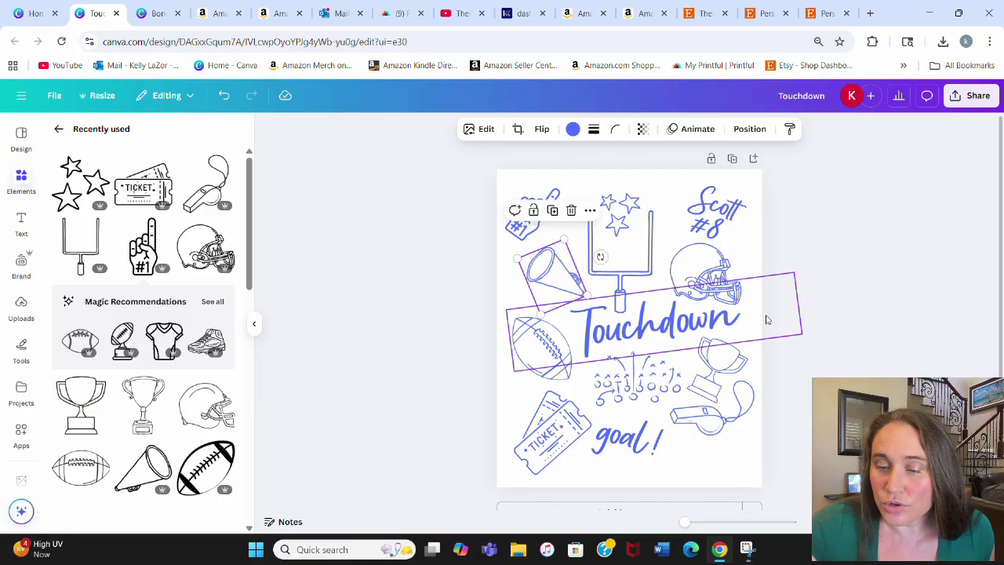
{"action": "left_click", "coordinate": [841, 252]}
Add a new GO text box and move it onto the megaphone
{"action": "key", "text": "t"}
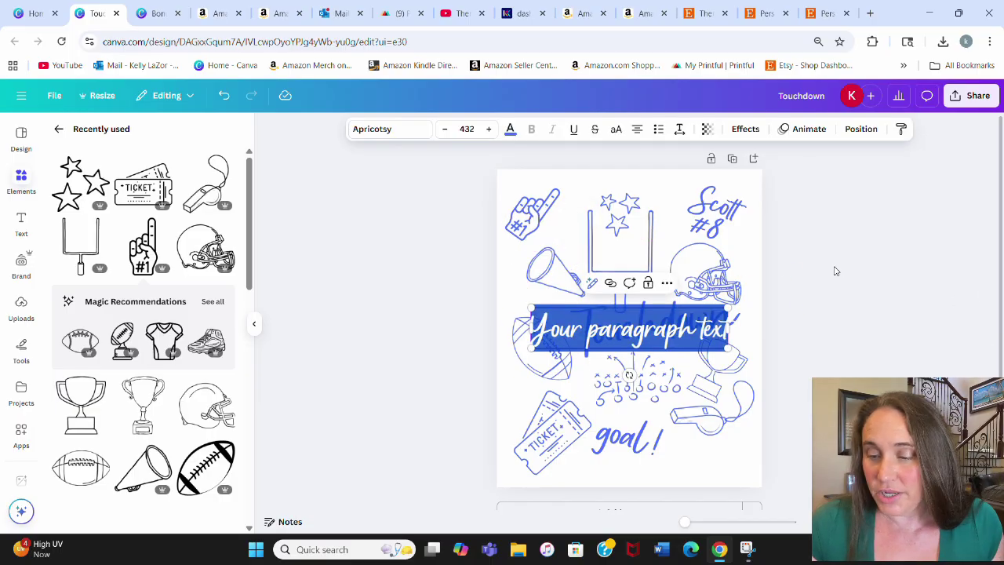
{"action": "key", "text": "BackSpace"}
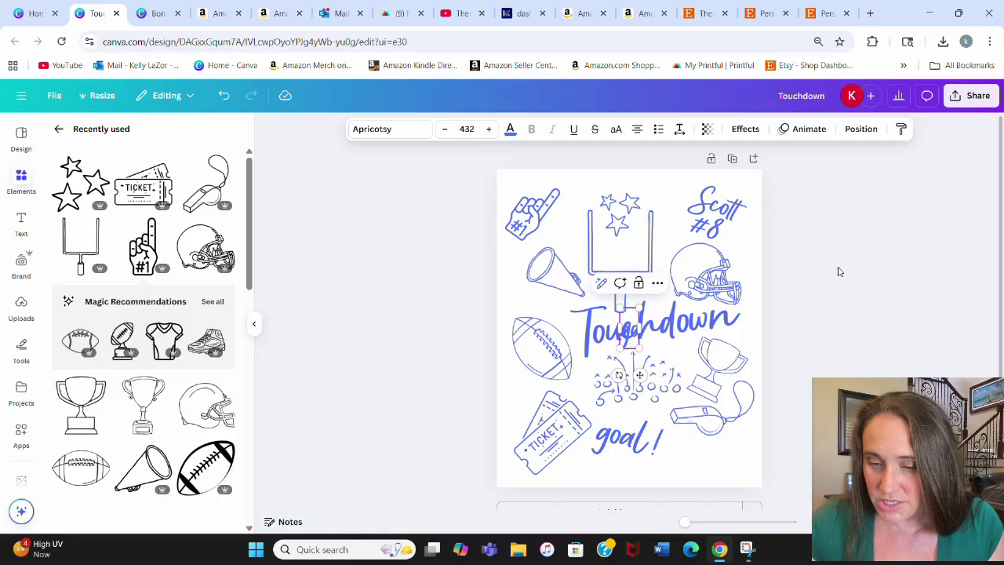
{"action": "left_click", "coordinate": [838, 271]}
{"action": "left_click_drag", "start_coordinate": [631, 328], "coordinate": [553, 271]}
Set the GO text to the Sports World font and shrink it to fit the megaphone
{"action": "left_click", "coordinate": [388, 132]}
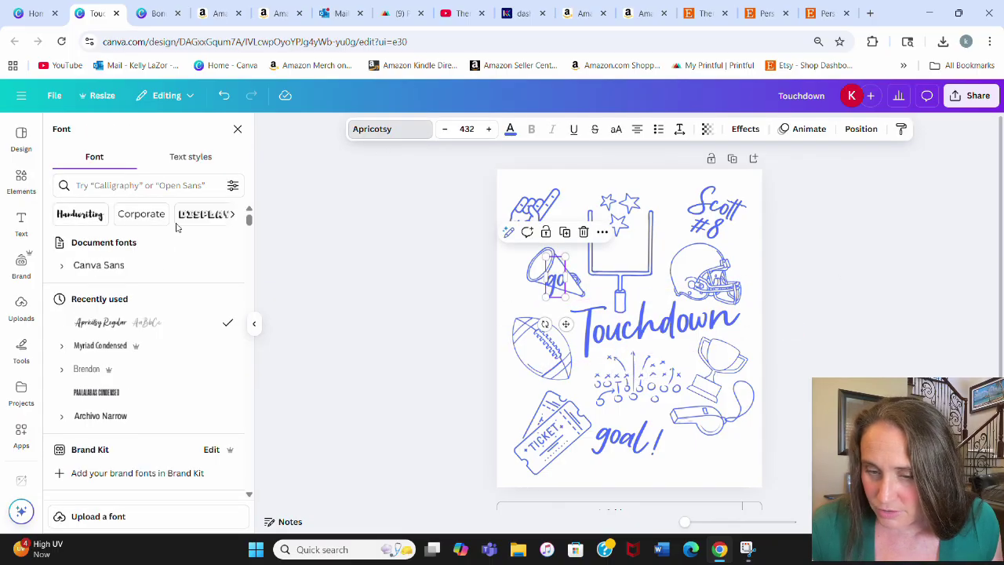
{"action": "left_click", "coordinate": [161, 184]}
{"action": "type", "text": "sports"}
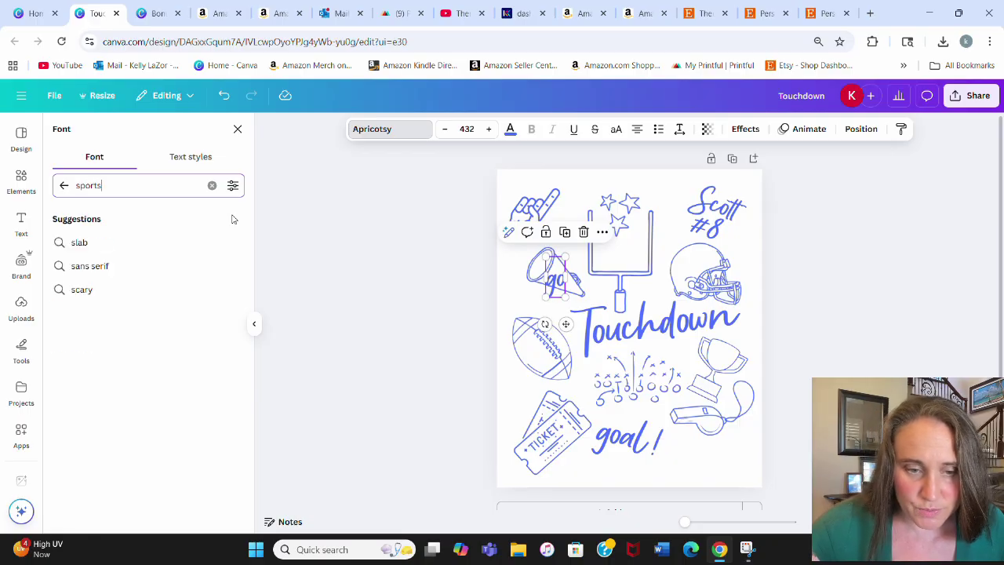
{"action": "key", "text": "Return"}
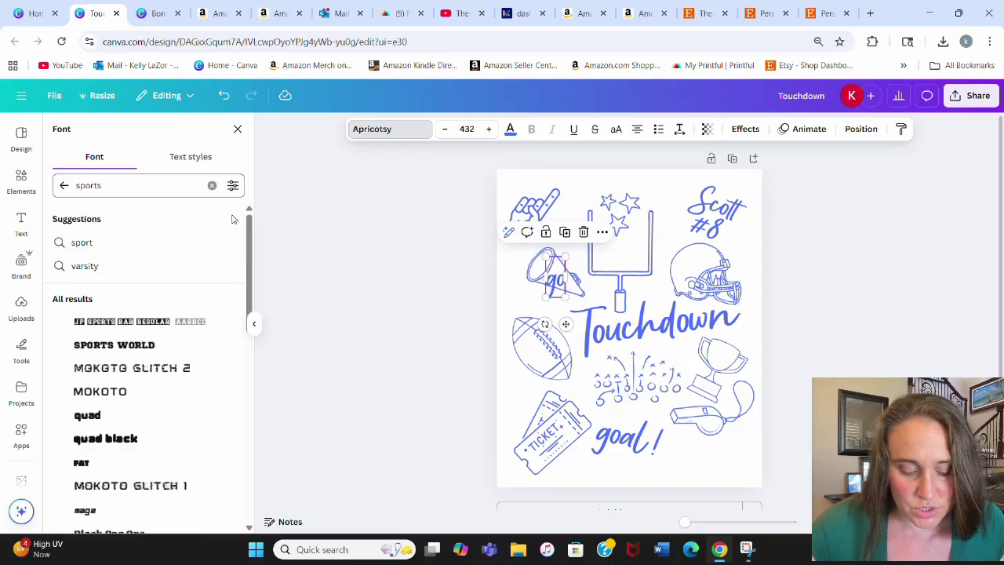
{"action": "left_click", "coordinate": [86, 345]}
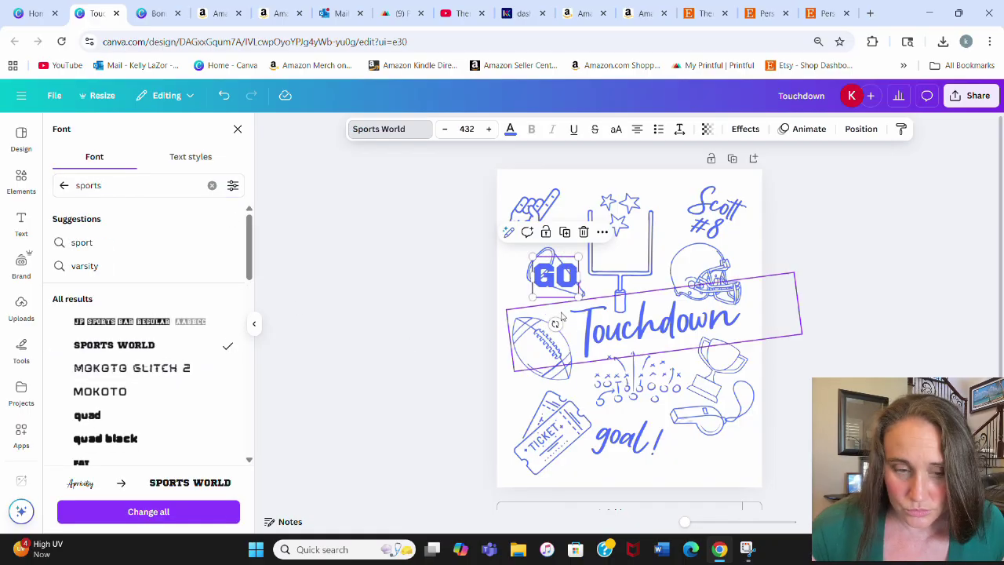
{"action": "left_click_drag", "start_coordinate": [582, 298], "coordinate": [531, 298]}
{"action": "left_click", "coordinate": [822, 333]}
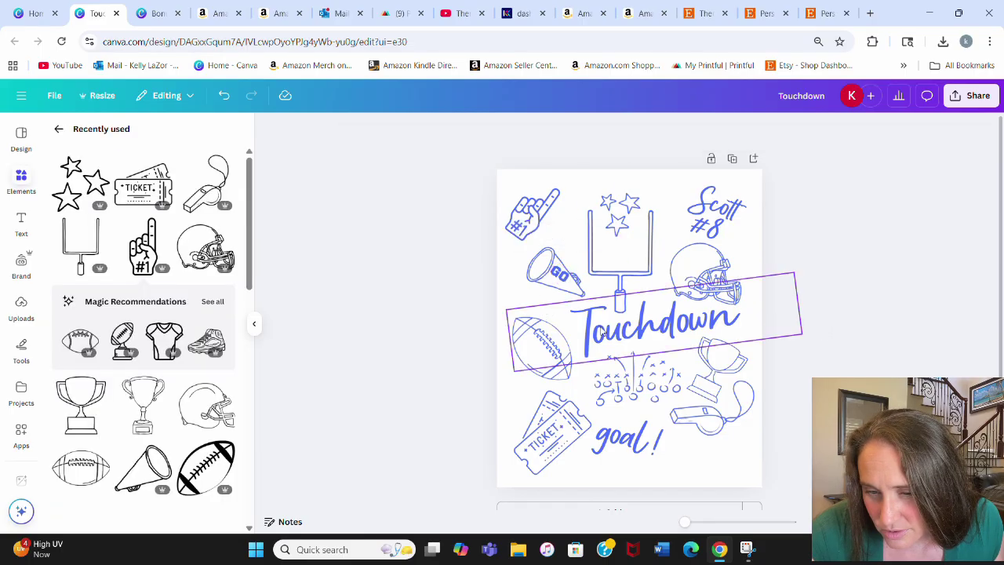
{"action": "left_click", "coordinate": [554, 282]}
{"action": "left_click", "coordinate": [836, 273]}
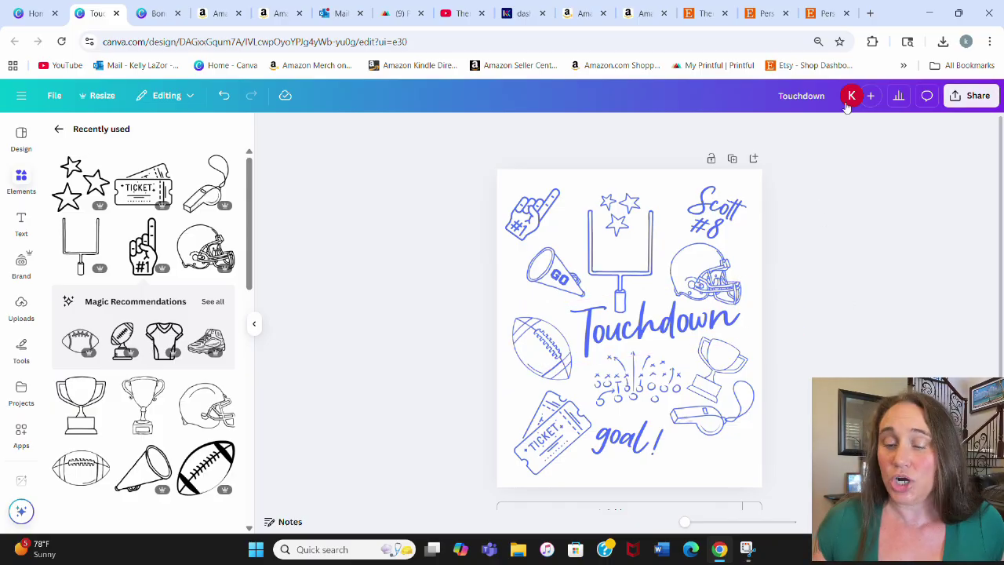
Download the design as a PNG with Transparent background, saving Touchdown (1).png
{"action": "left_click", "coordinate": [977, 102]}
{"action": "left_click", "coordinate": [787, 343]}
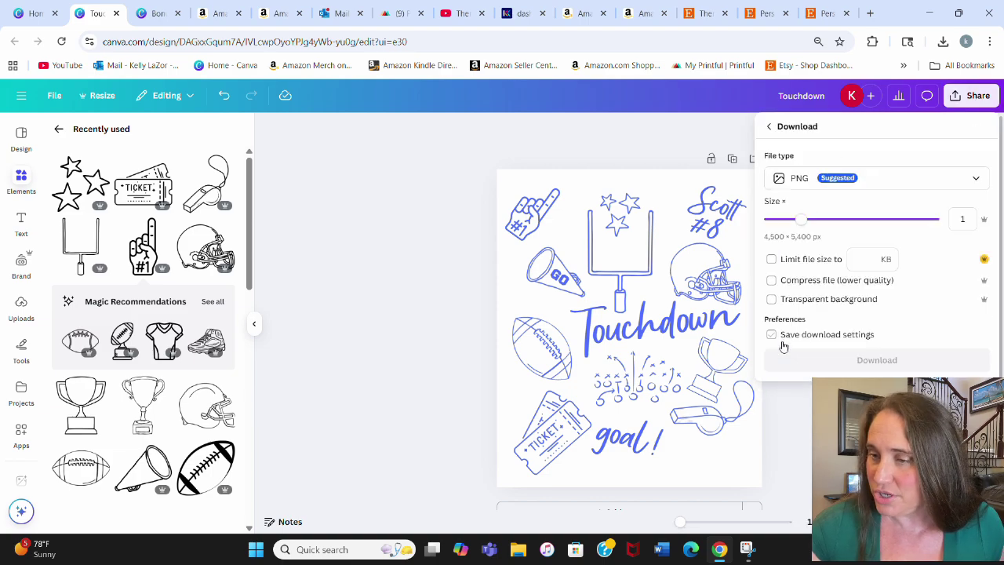
{"action": "left_click", "coordinate": [820, 300]}
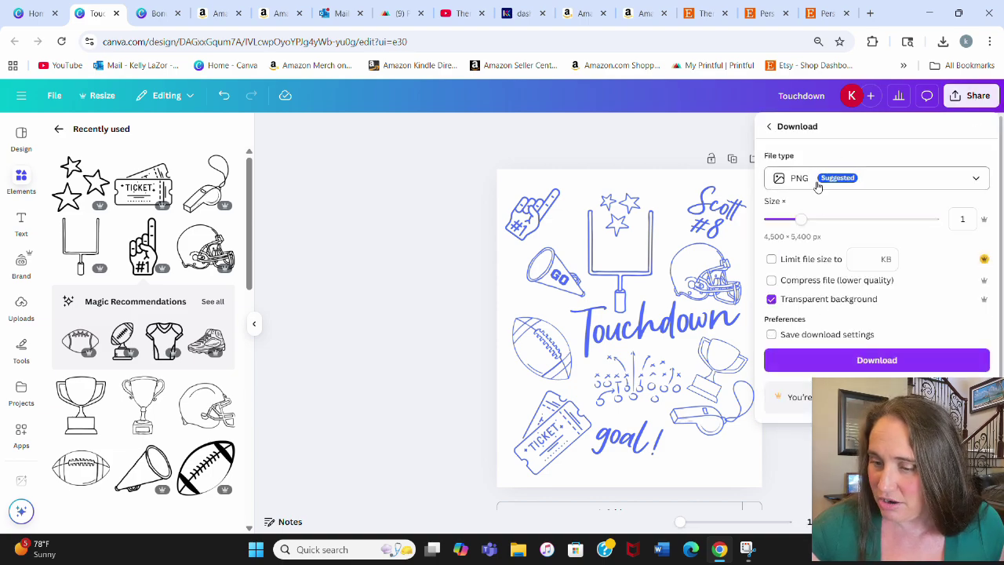
{"action": "left_click", "coordinate": [871, 359]}
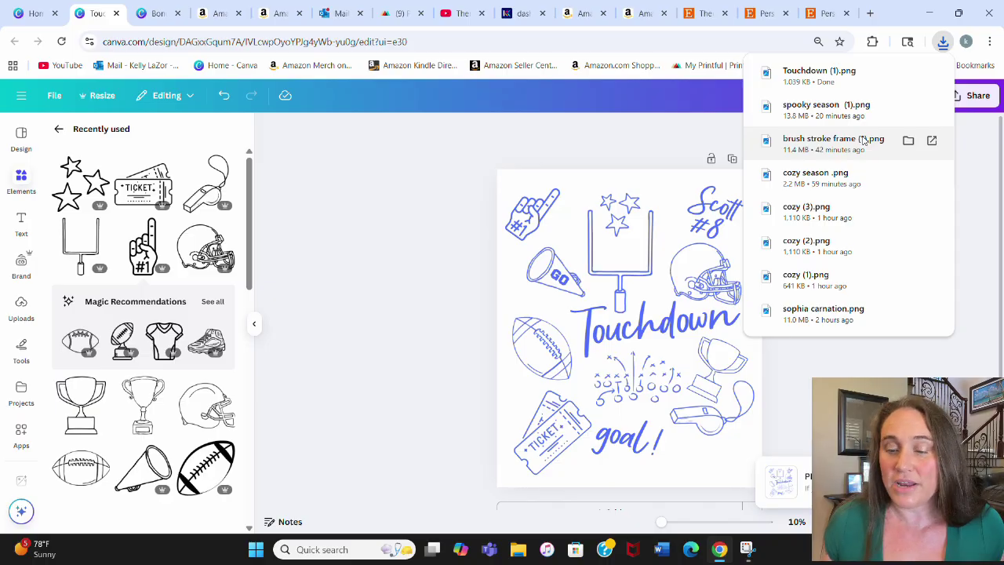
{"action": "left_click", "coordinate": [337, 254]}
{"action": "left_click", "coordinate": [600, 202]}
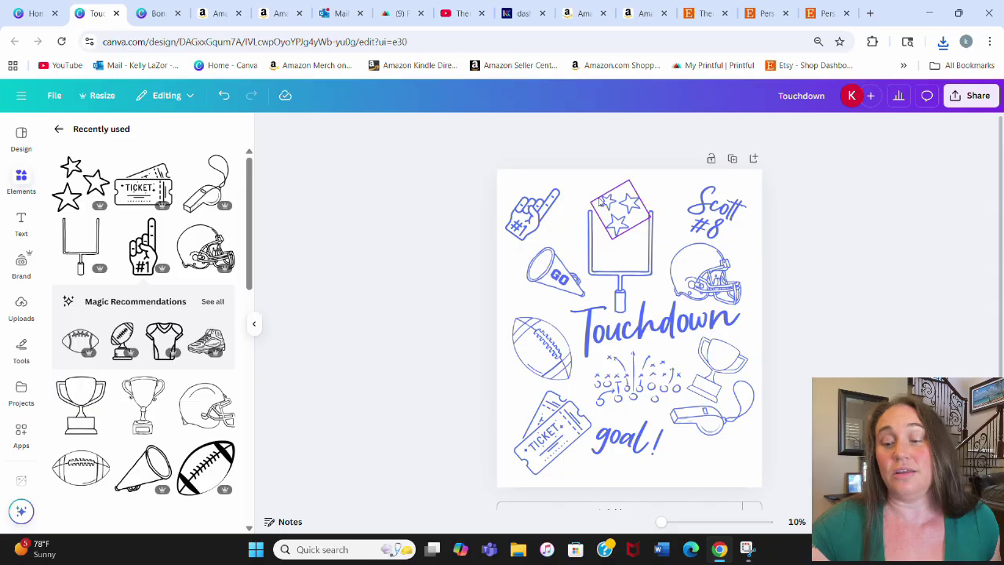
Deselect the stars graphic with Escape
{"action": "key", "text": "Escape"}
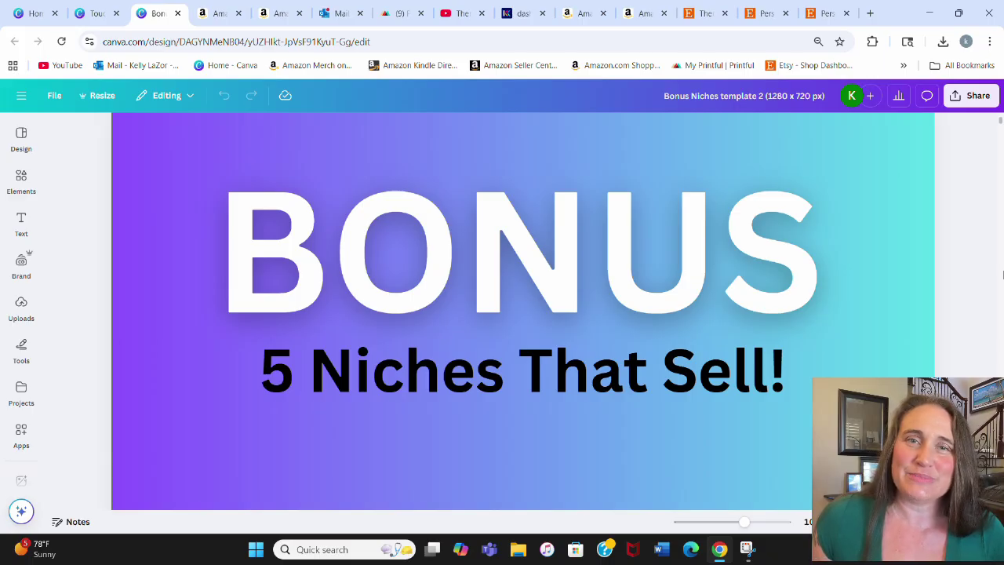
Scroll down to the page listing the five numbered Christmas niches
{"action": "scroll", "coordinate": [984, 347], "scroll_direction": "down", "scroll_amount": 5}
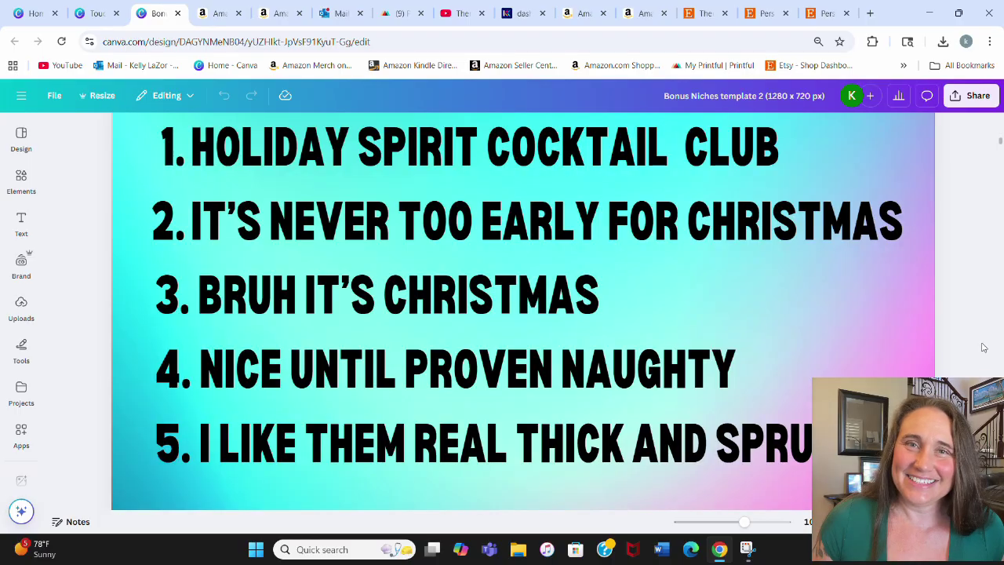